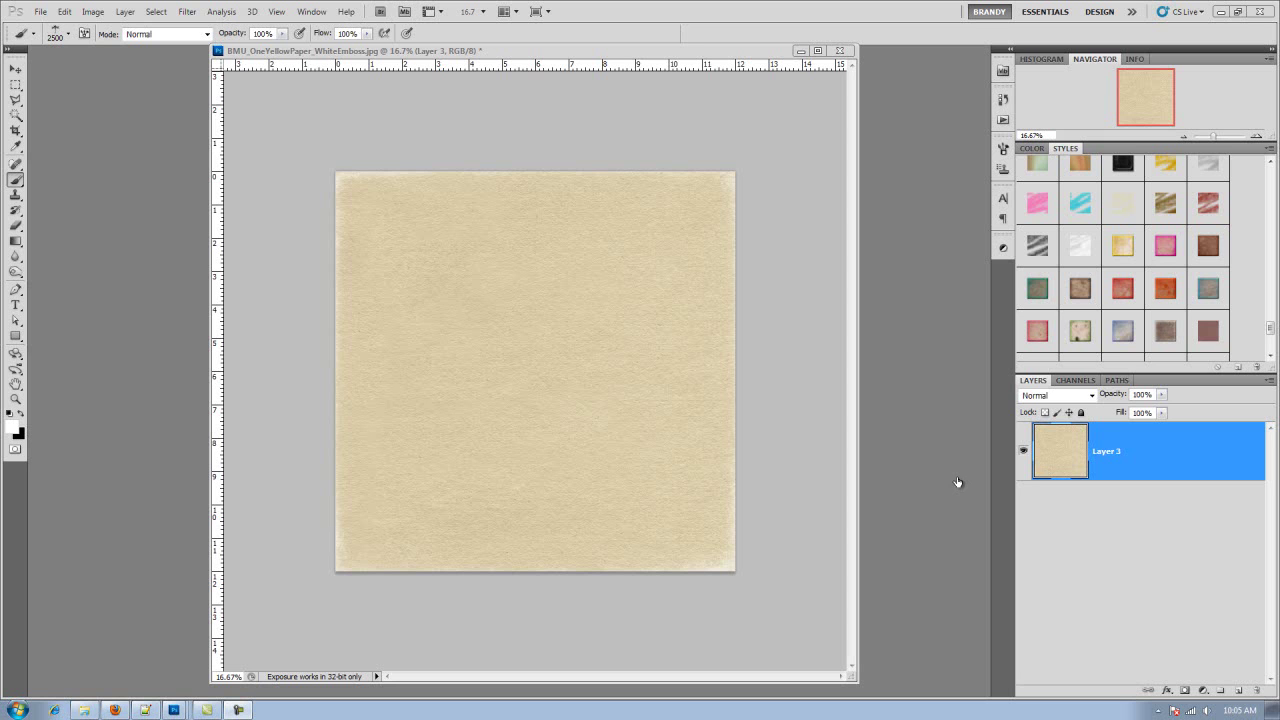
- Add a new empty layer and choose the 1322 brush preset
click(1239, 694)
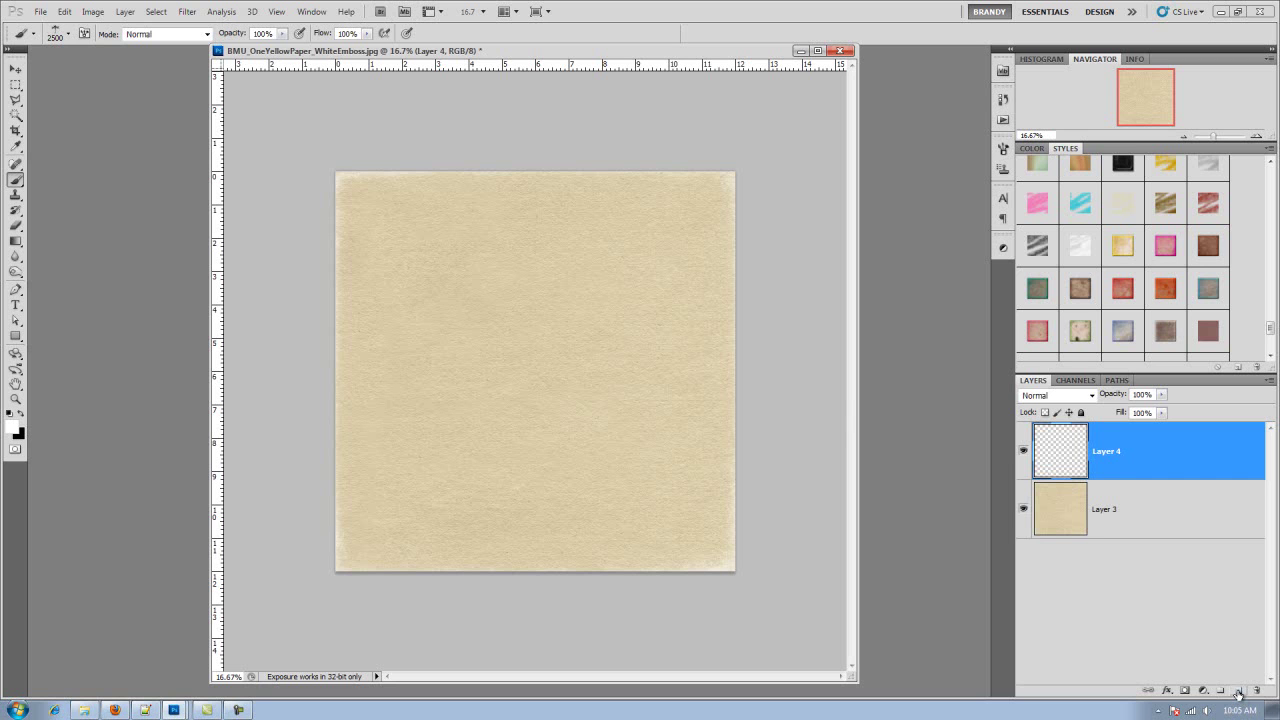
click(69, 37)
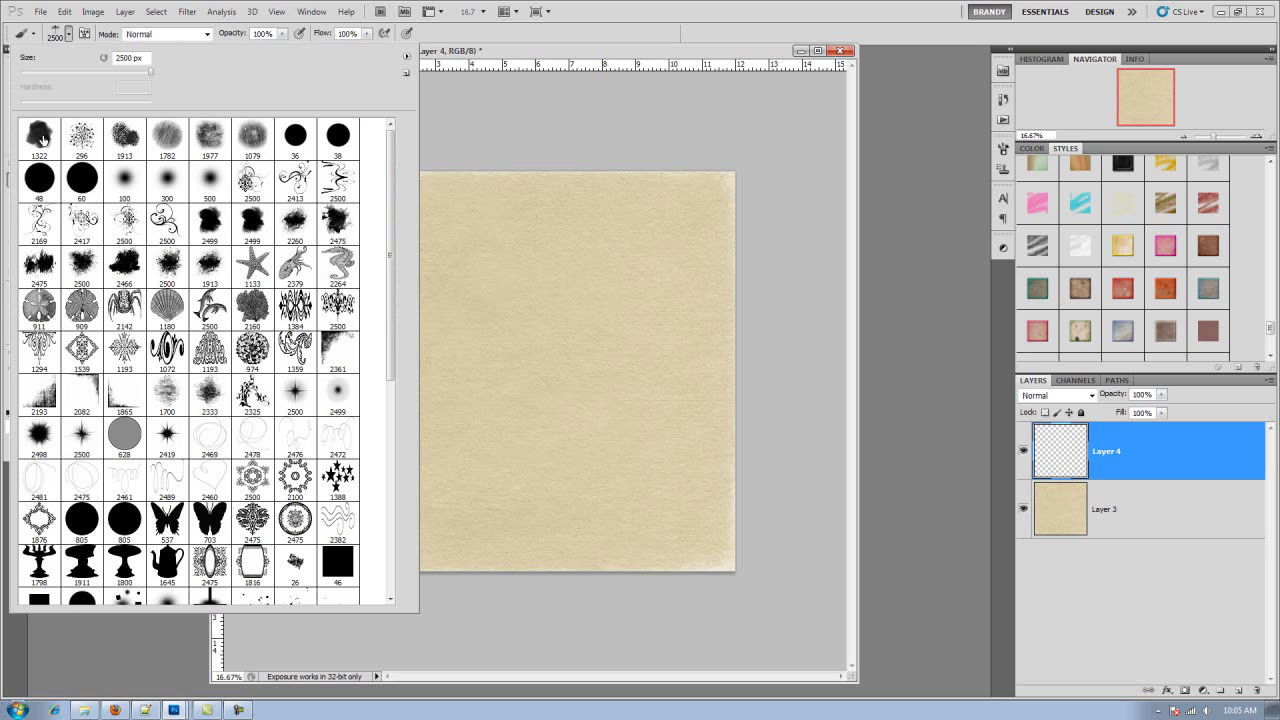
double_click(40, 138)
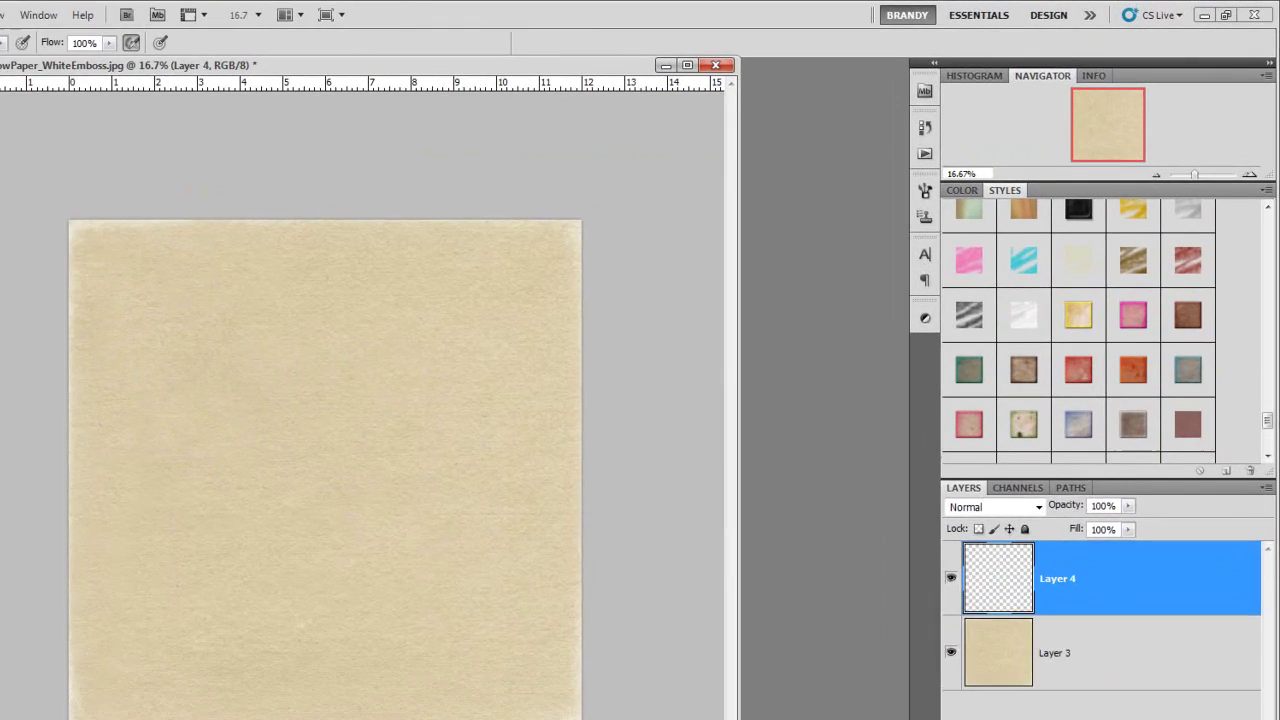
- Set the foreground colour to a bright orange, e57c3c
click(15, 432)
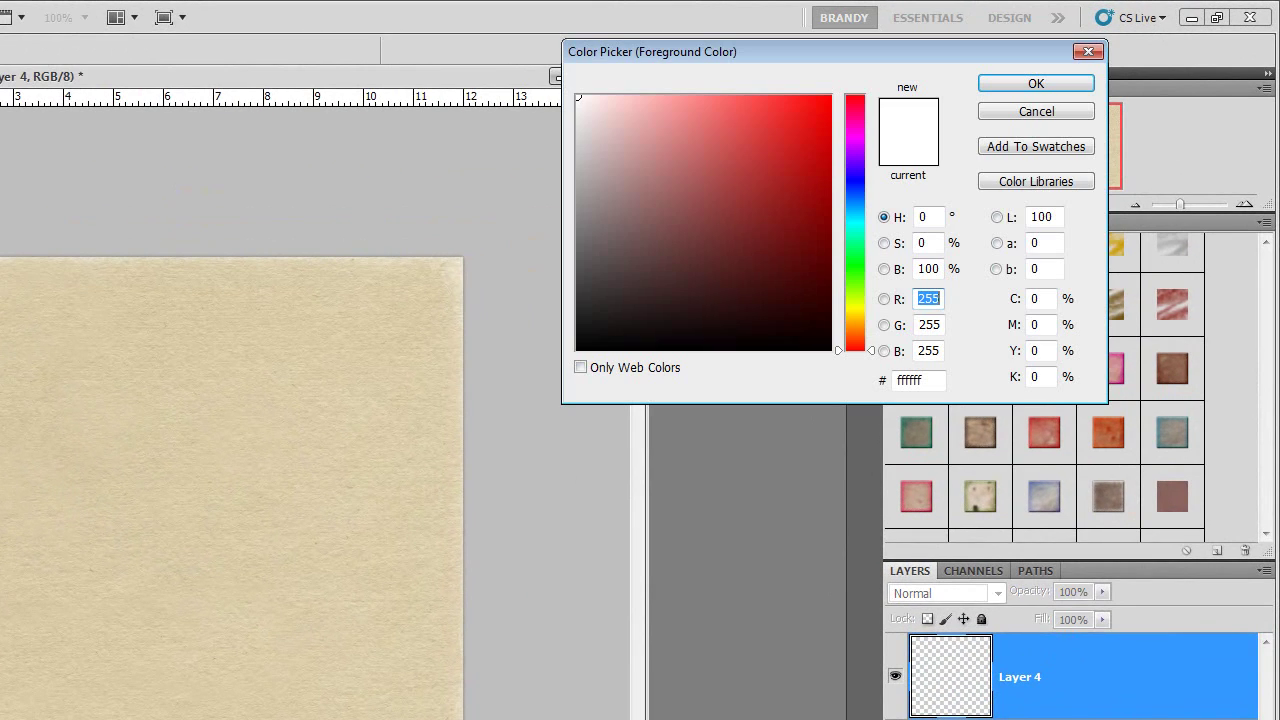
click(853, 182)
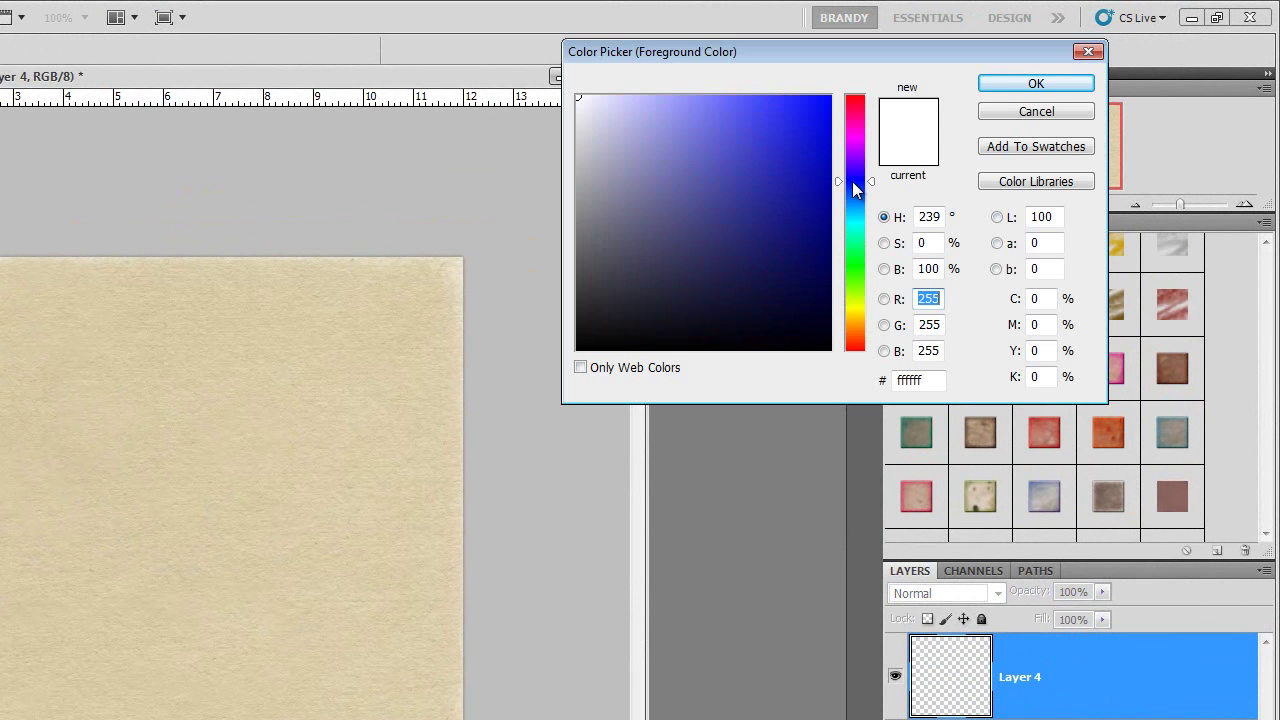
click(716, 140)
click(727, 158)
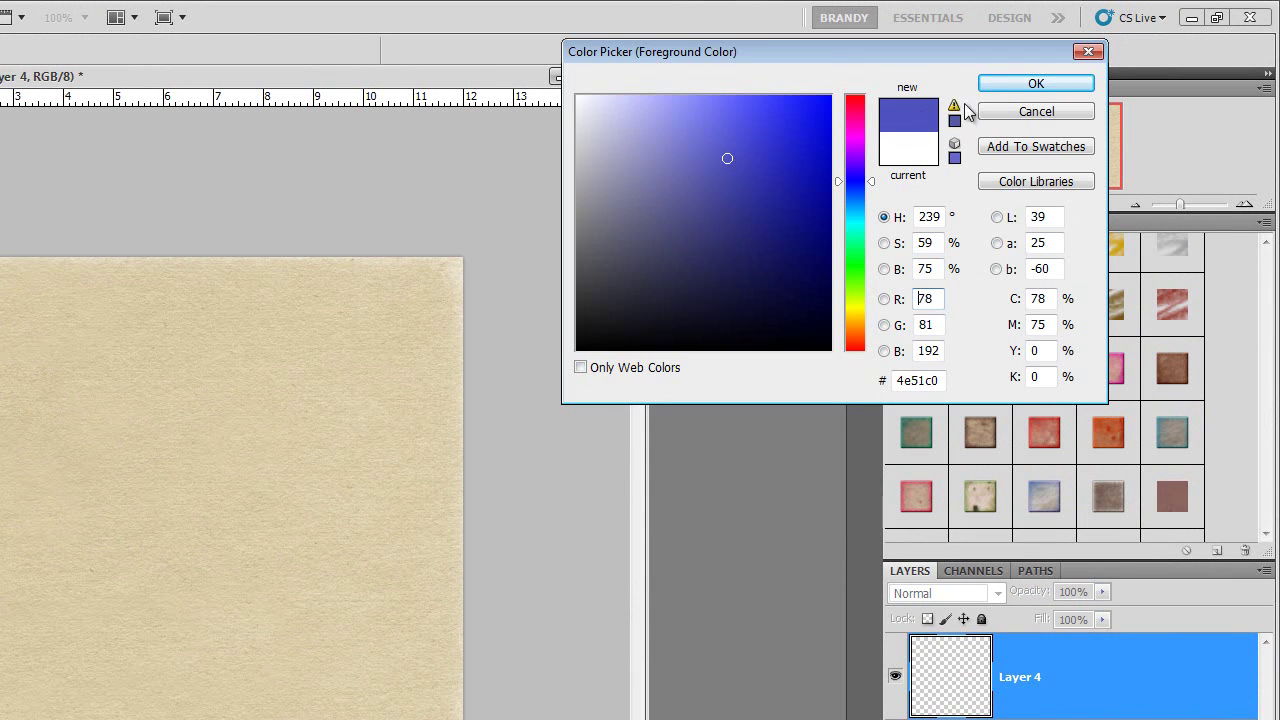
click(856, 334)
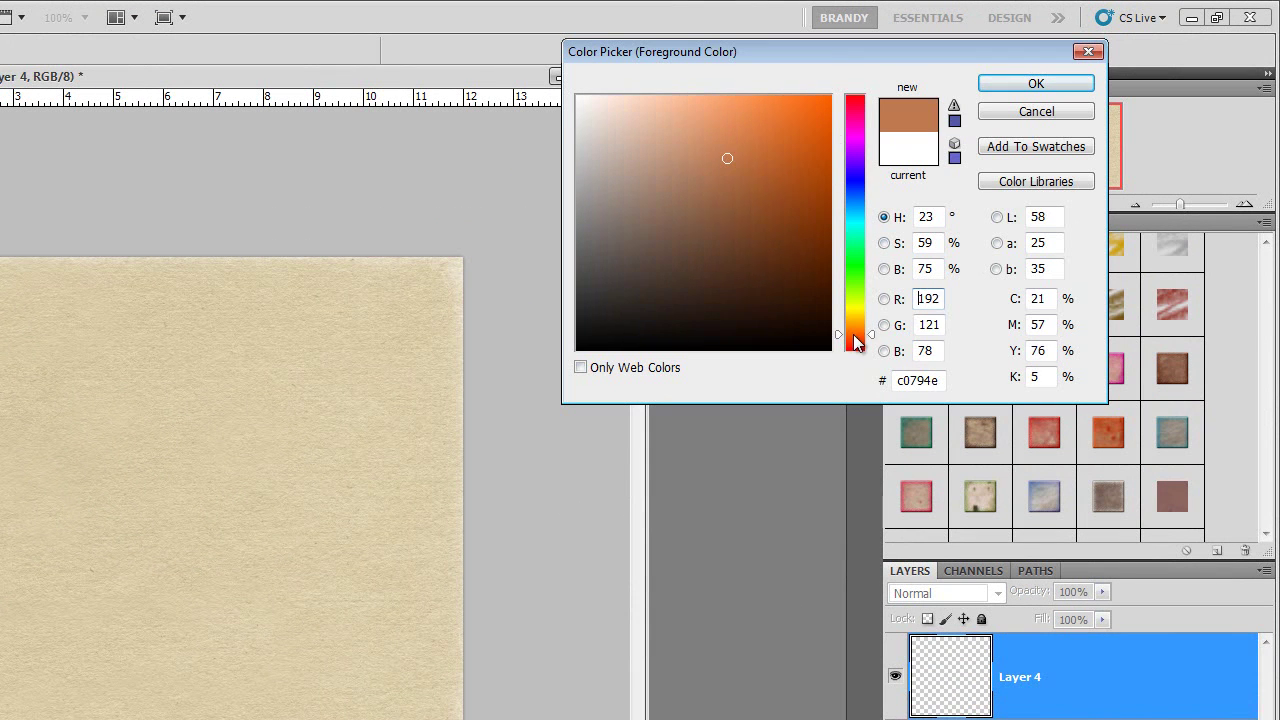
click(763, 122)
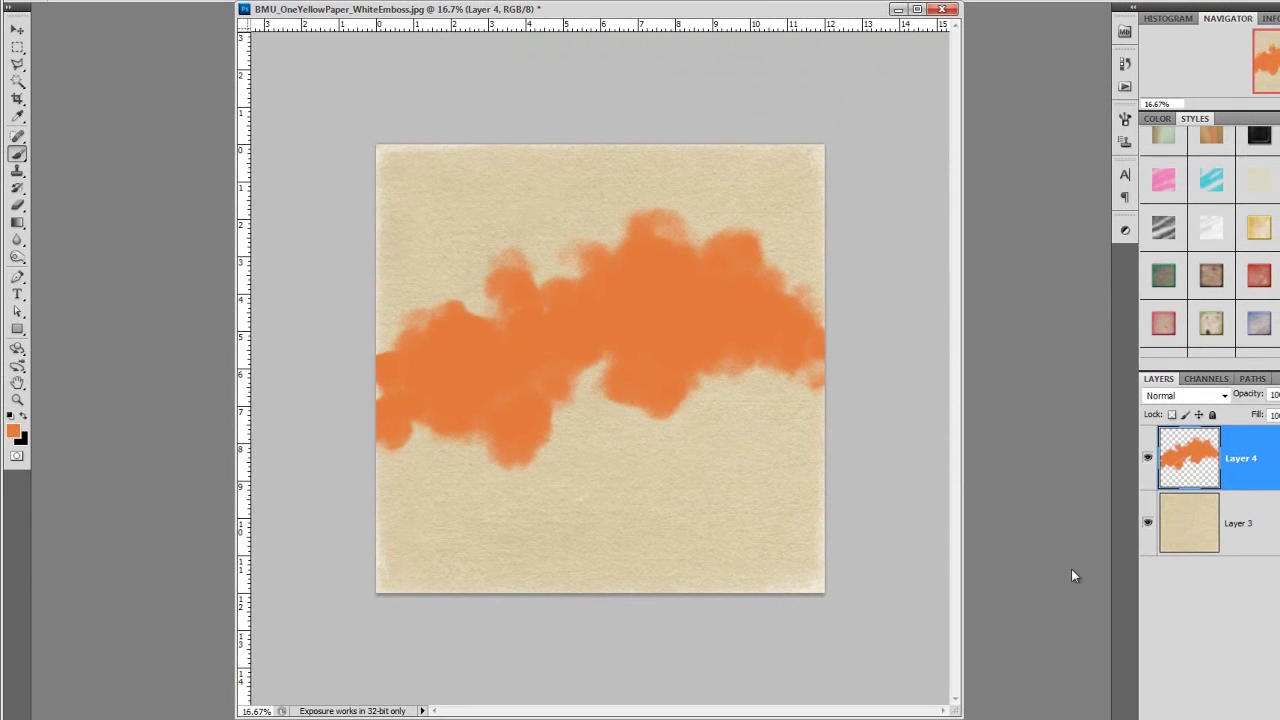
- Switch to white, create Layer 5, and paint white over the orange band's right side
key(ctrl+shift+alt+n)
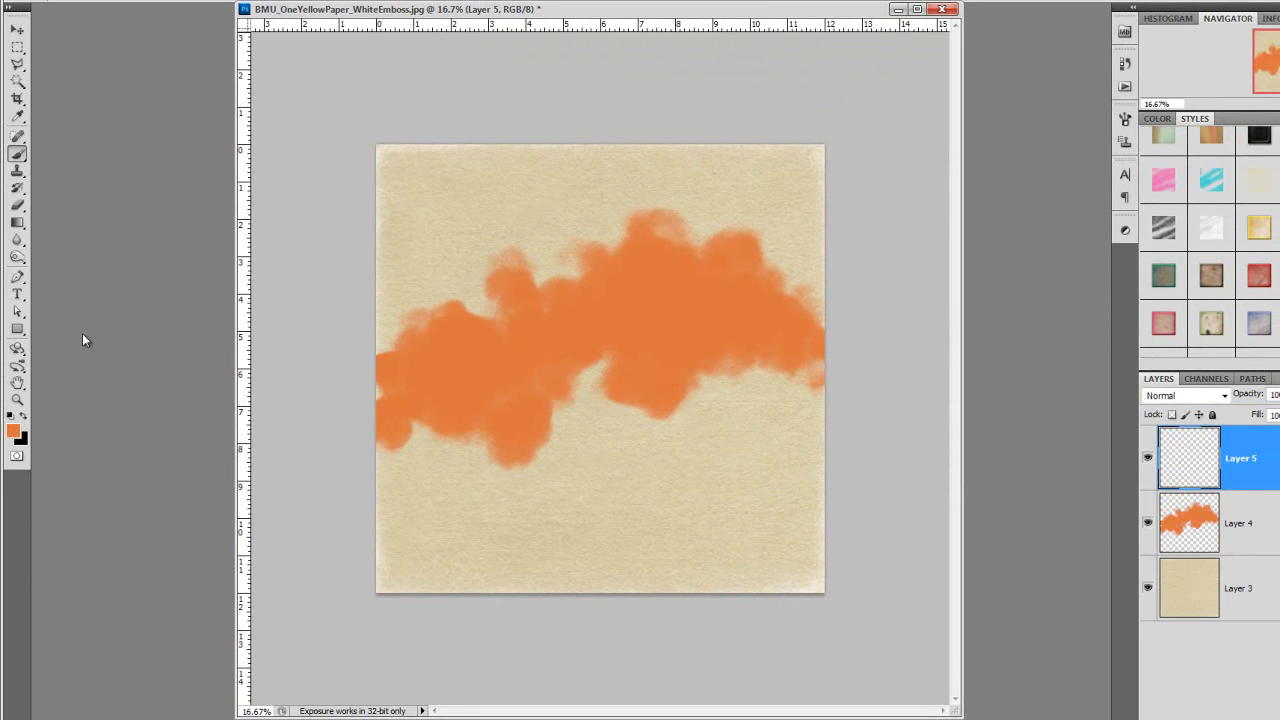
click(10, 416)
click(25, 415)
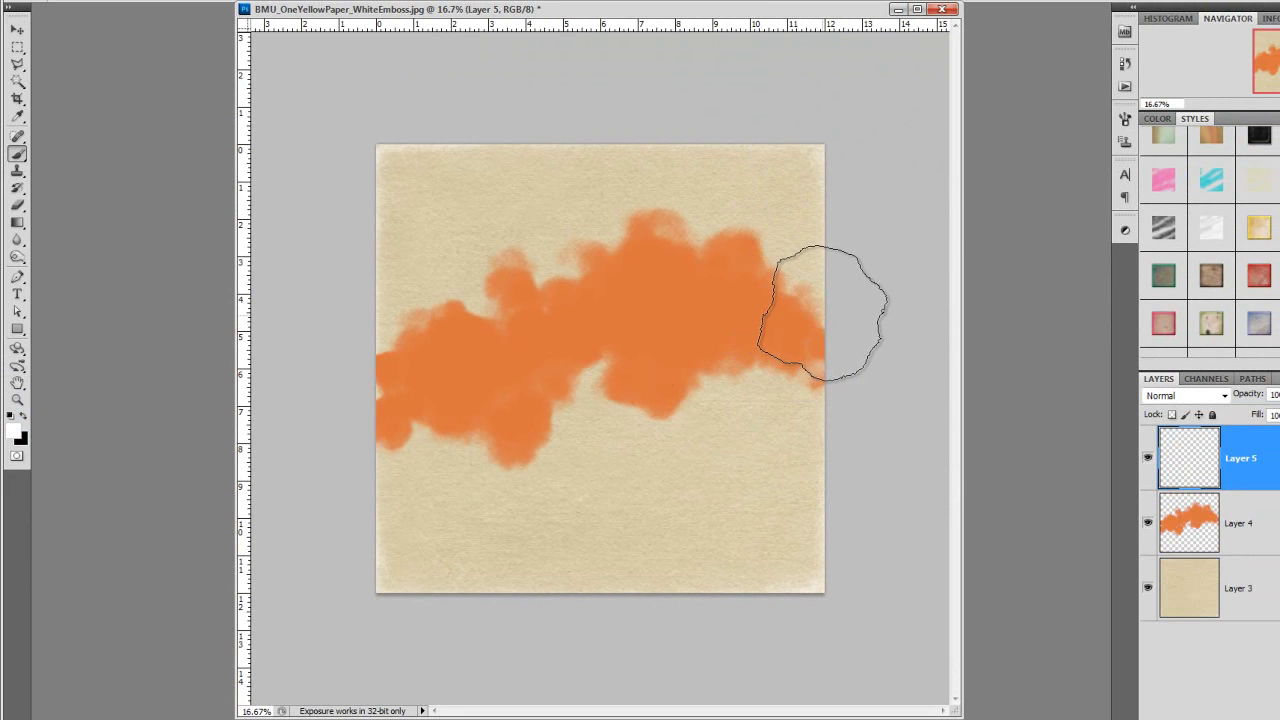
mouse_move(794, 294)
mouse_down()
mouse_move(754, 333)
mouse_move(715, 412)
mouse_move(671, 459)
mouse_move(554, 410)
mouse_move(494, 459)
mouse_move(456, 450)
mouse_move(433, 479)
mouse_move(390, 497)
mouse_move(384, 483)
mouse_move(424, 470)
mouse_move(456, 434)
mouse_move(489, 420)
mouse_move(506, 430)
mouse_move(546, 352)
mouse_move(590, 410)
mouse_move(608, 365)
mouse_move(635, 376)
mouse_move(625, 390)
mouse_move(709, 330)
mouse_move(775, 256)
mouse_move(593, 372)
mouse_move(464, 500)
mouse_move(421, 520)
mouse_move(403, 487)
mouse_move(378, 480)
mouse_move(415, 472)
mouse_move(464, 432)
mouse_move(478, 400)
mouse_move(793, 257)
mouse_move(823, 181)
mouse_move(800, 274)
mouse_up()
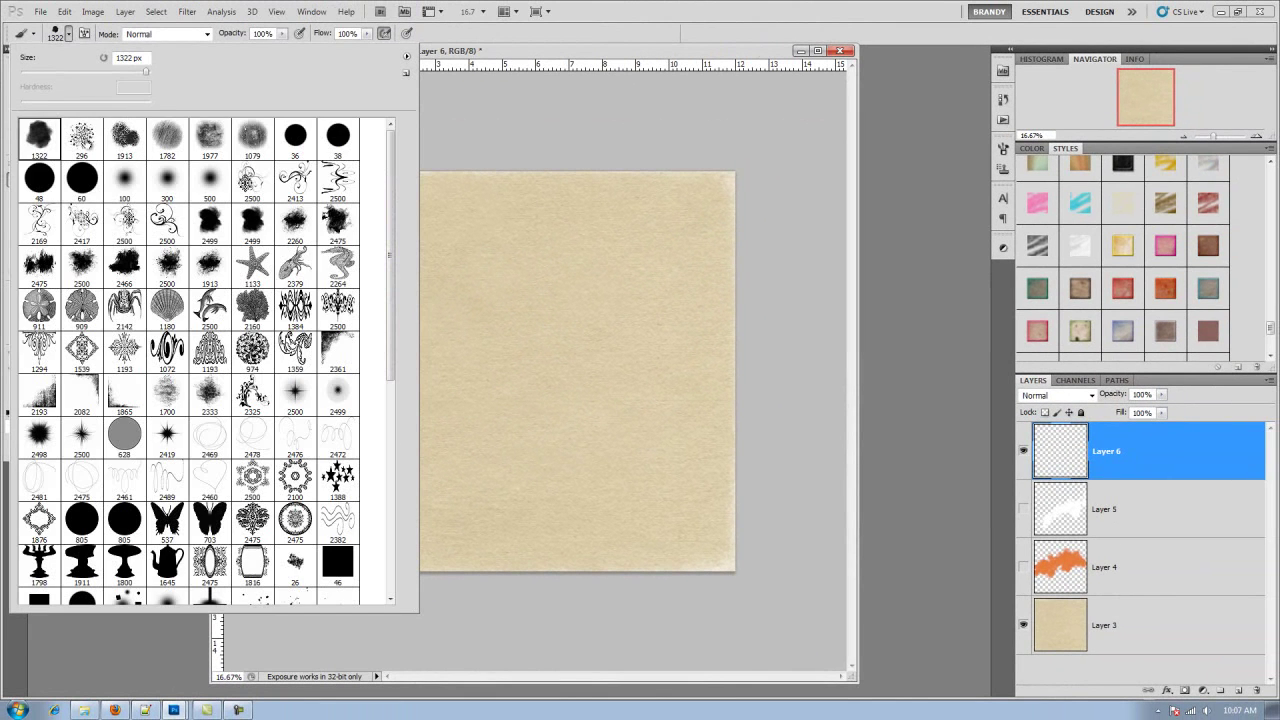
- Paint a white cloud across the upper paper with the 296 scatter brush, then hide Layer 6
double_click(63, 112)
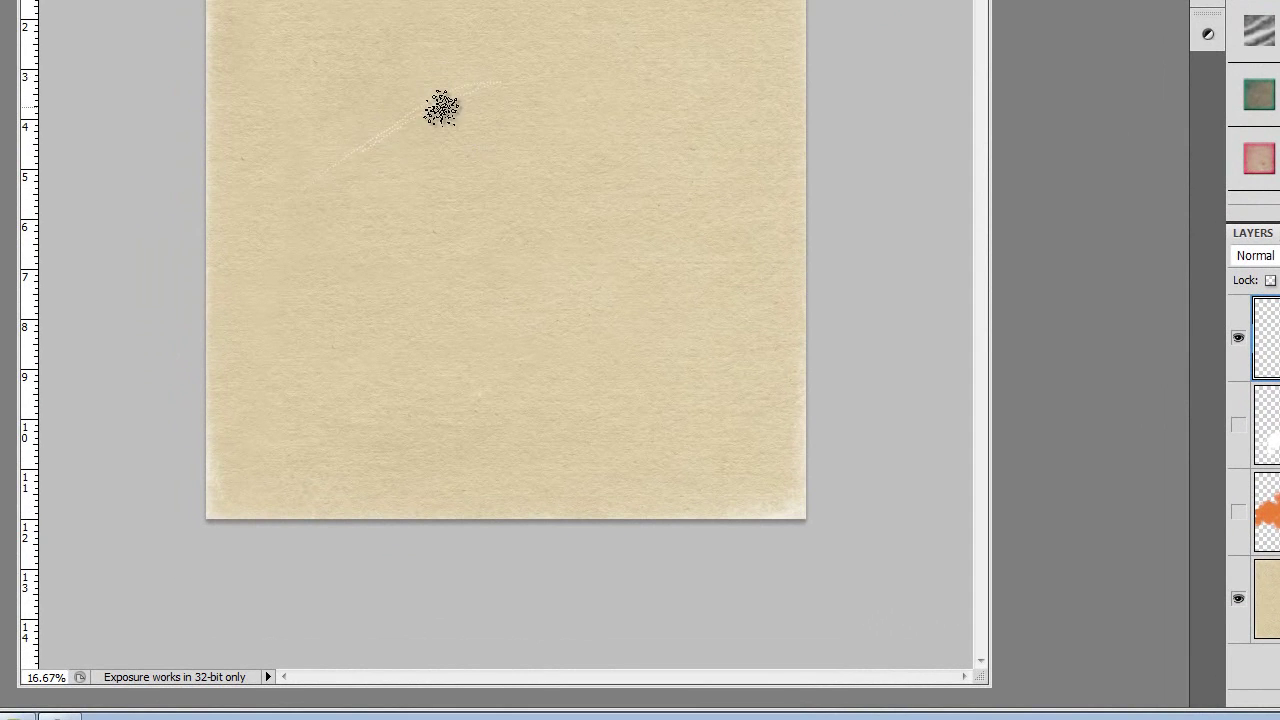
drag(423, 109, 230, 115)
mouse_move(251, 170)
mouse_down()
mouse_move(18, 180)
mouse_move(487, 126)
mouse_move(562, 129)
mouse_move(586, 154)
mouse_move(320, 169)
mouse_move(292, 149)
mouse_move(457, 149)
mouse_move(651, 77)
mouse_move(809, 71)
mouse_move(803, 100)
mouse_move(332, 249)
mouse_move(350, 282)
mouse_up()
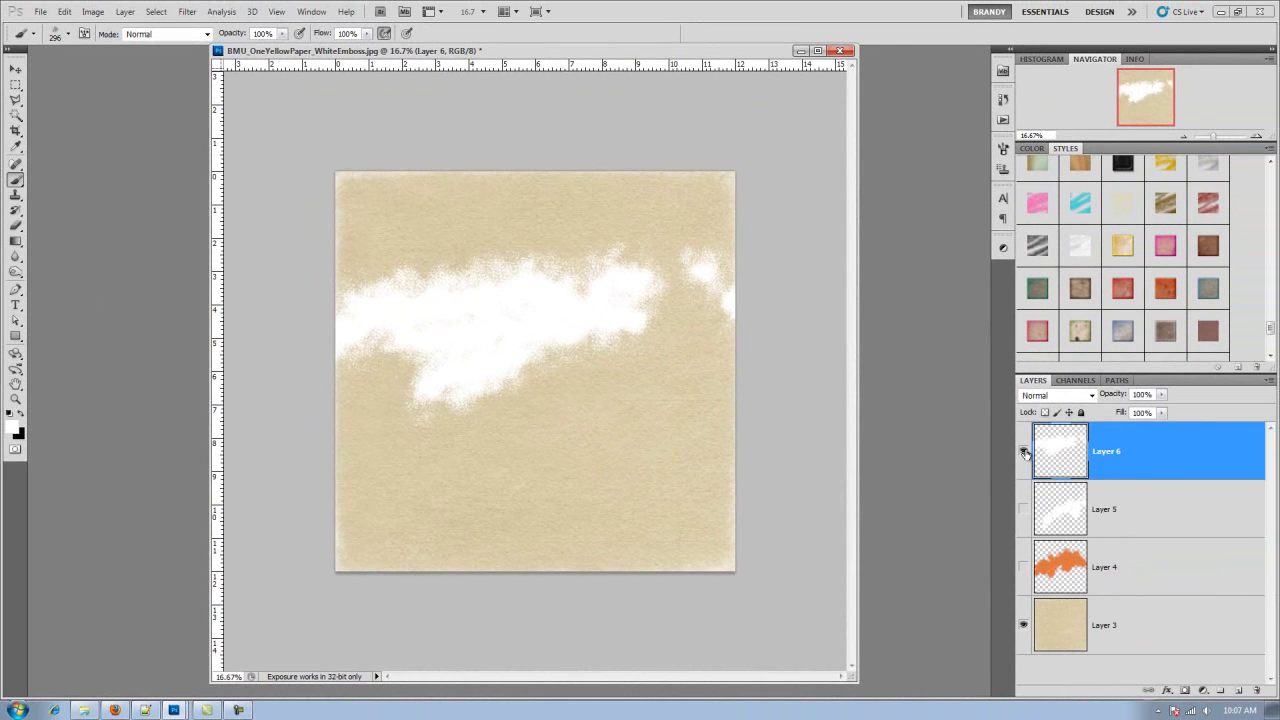
click(1190, 362)
- Add Layer 7 and dab white with brush 1913 near the top and centre of the paper
click(1236, 690)
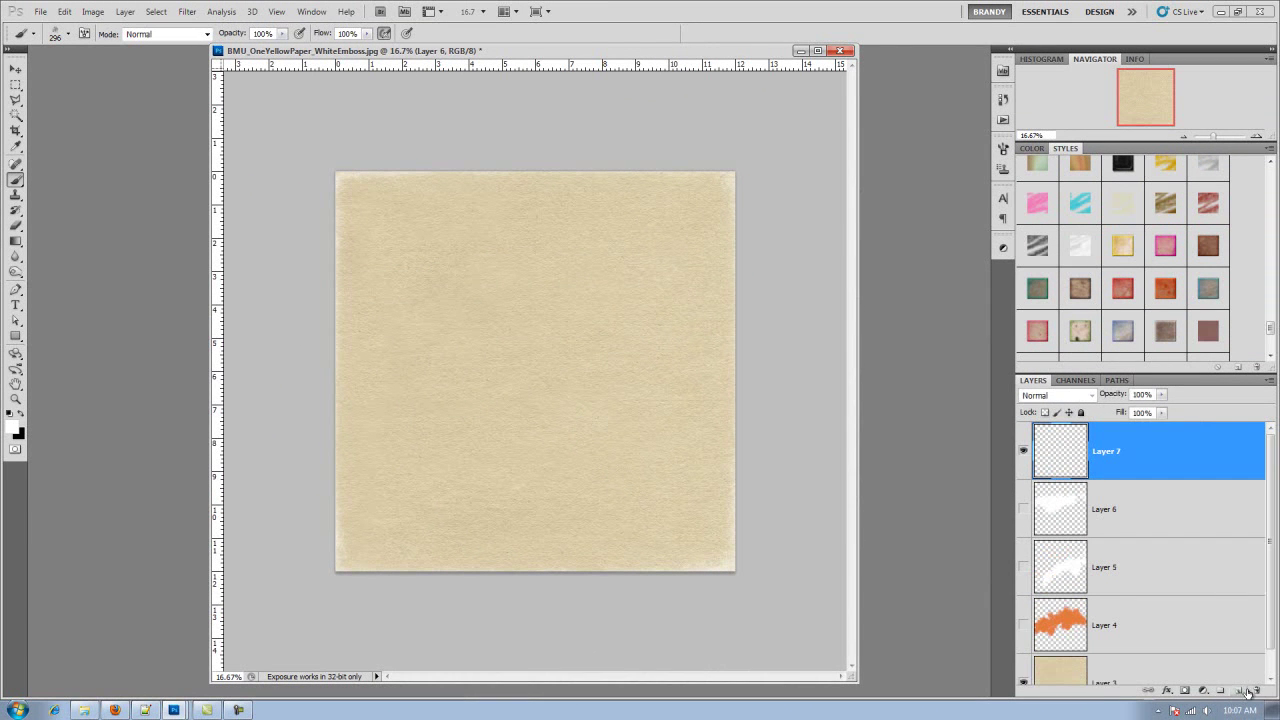
click(68, 35)
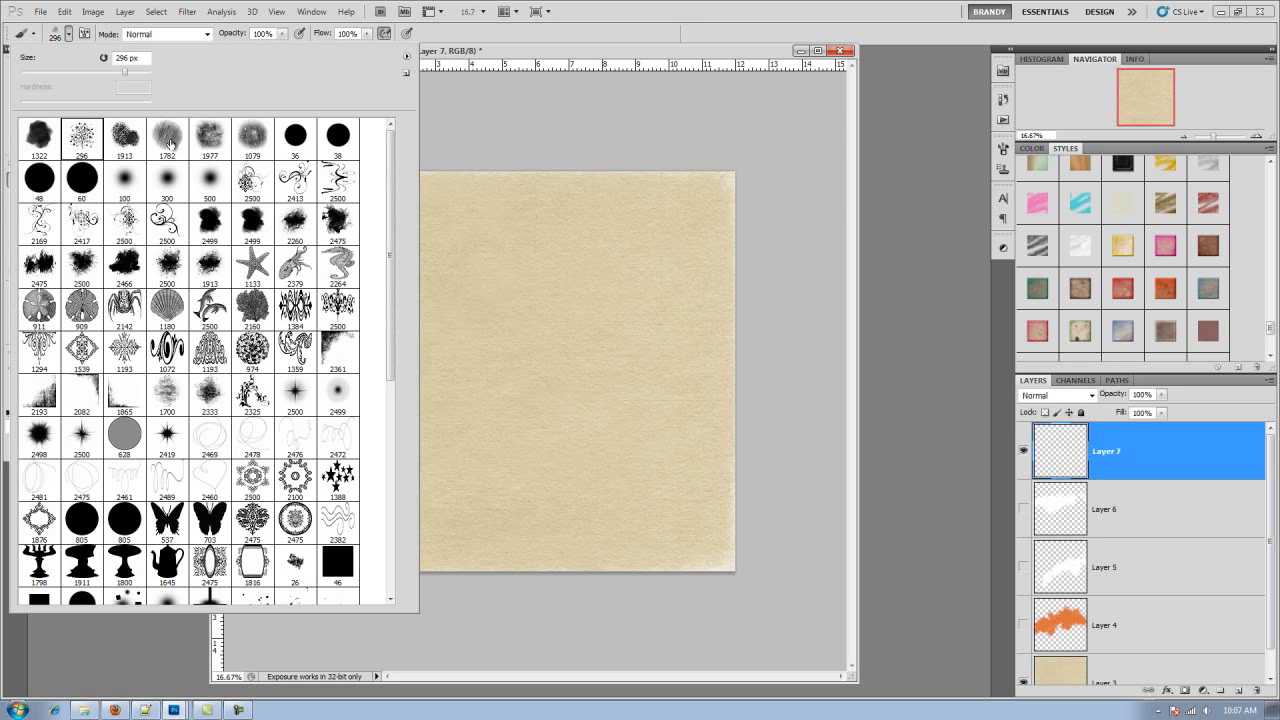
double_click(125, 135)
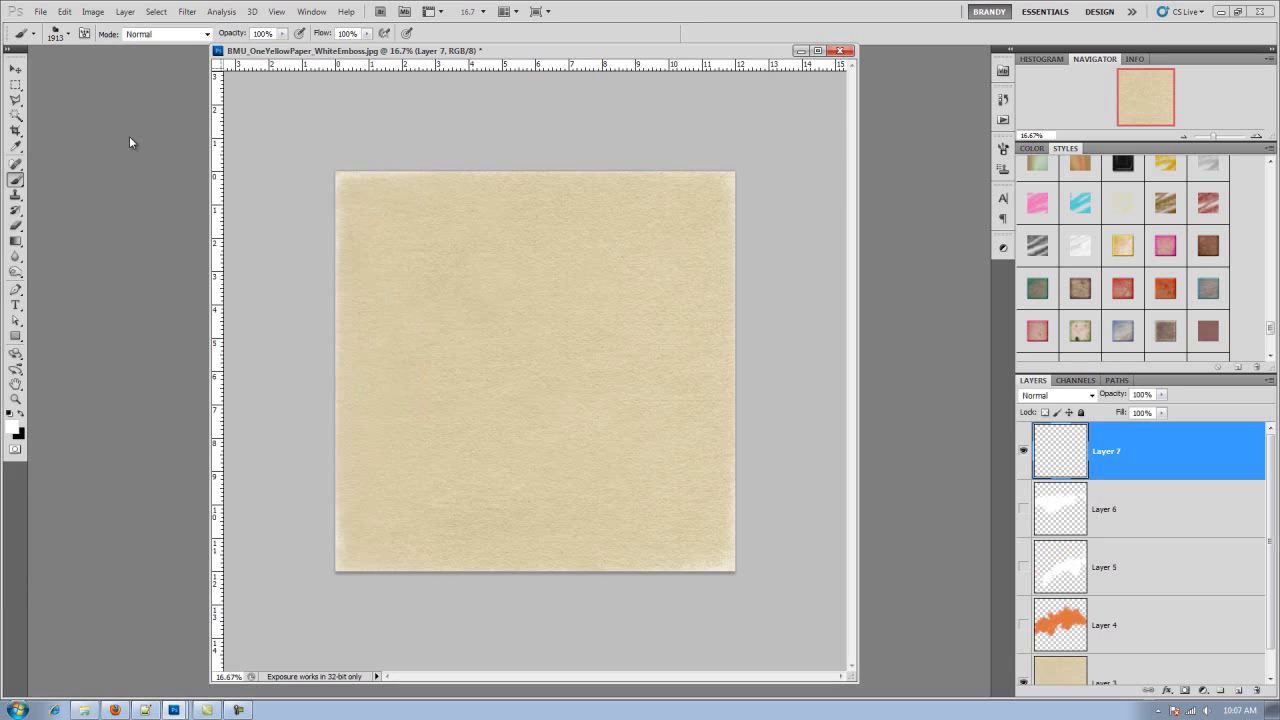
click(458, 195)
click(536, 334)
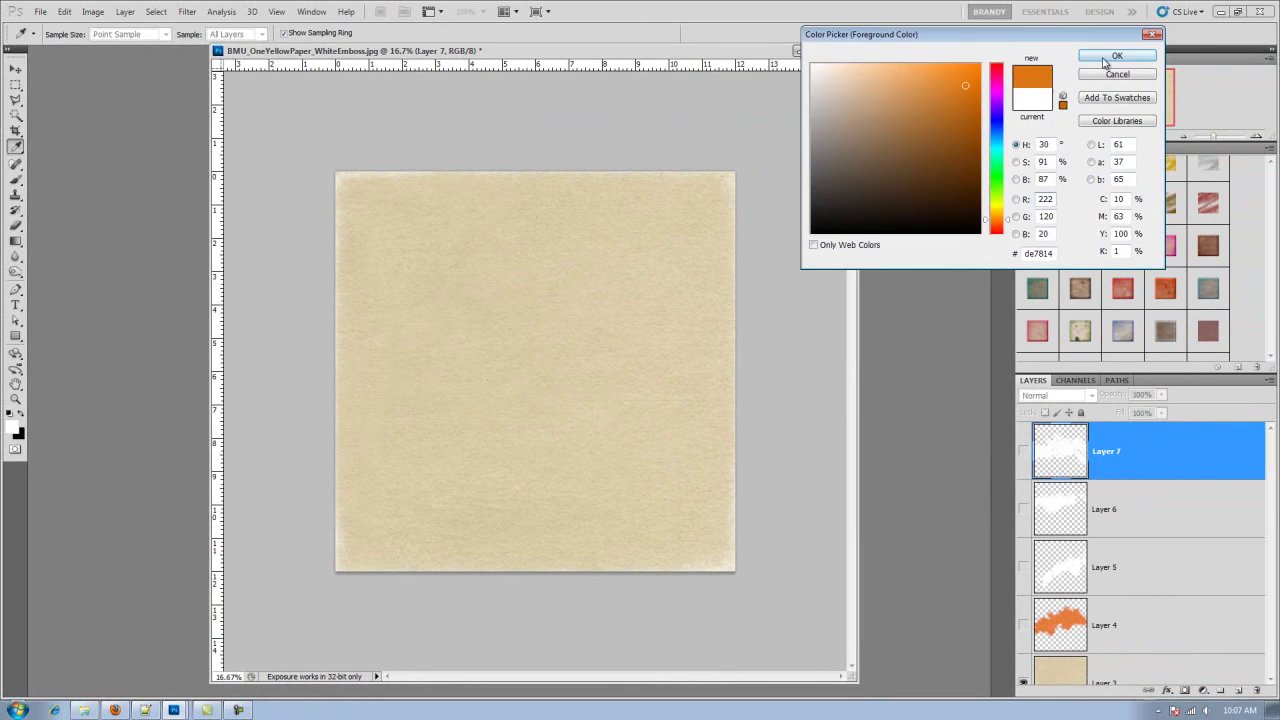
- Confirm orange, create Layer 8, and paint an orange band with brush 1782
key(Return)
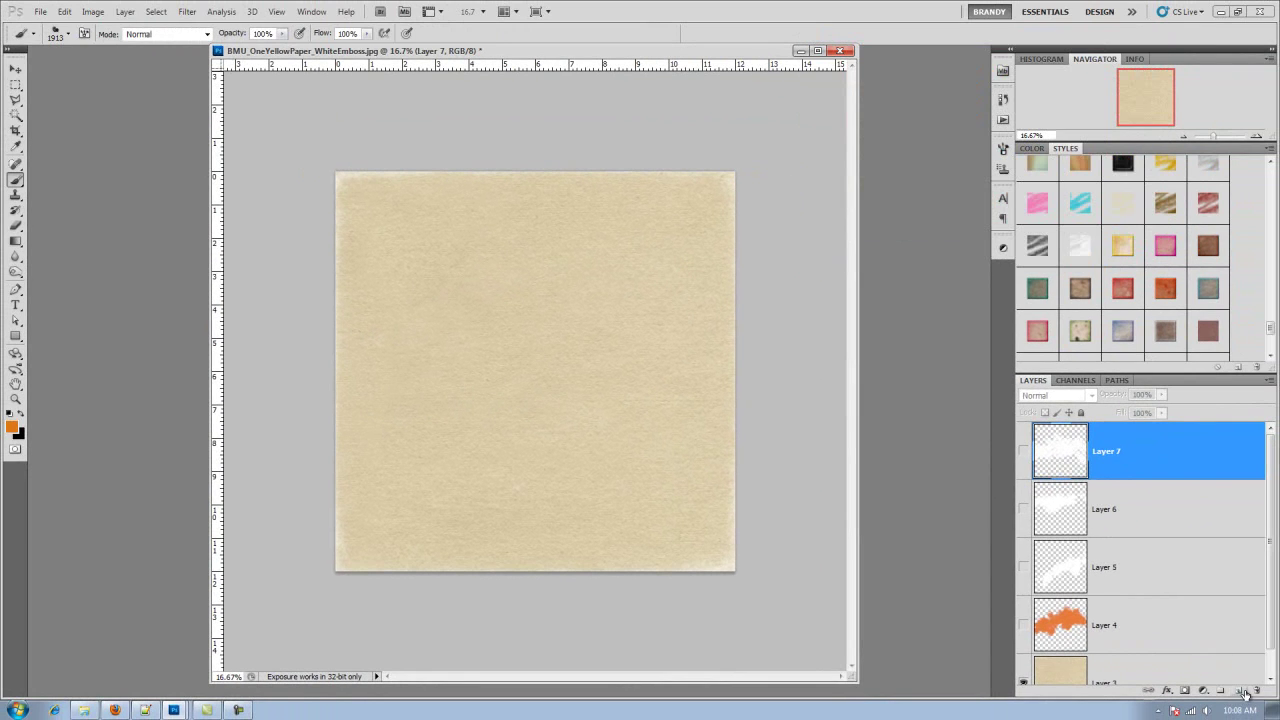
click(1240, 692)
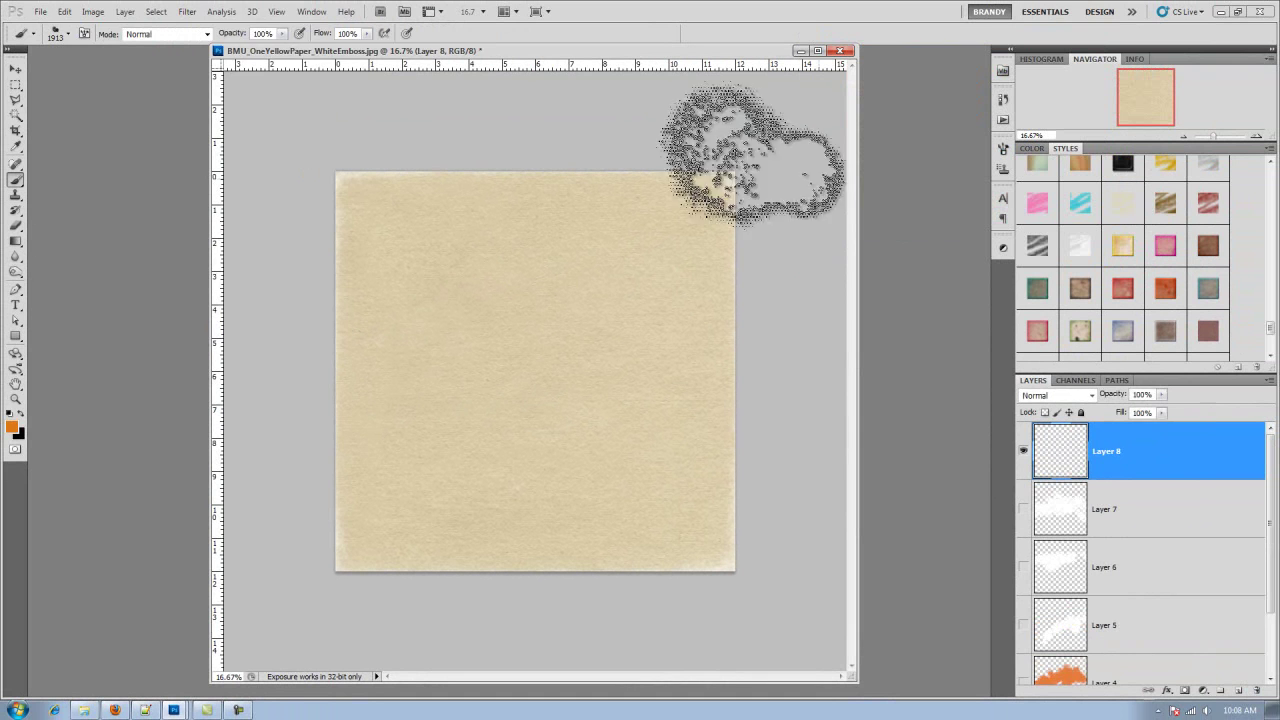
click(66, 36)
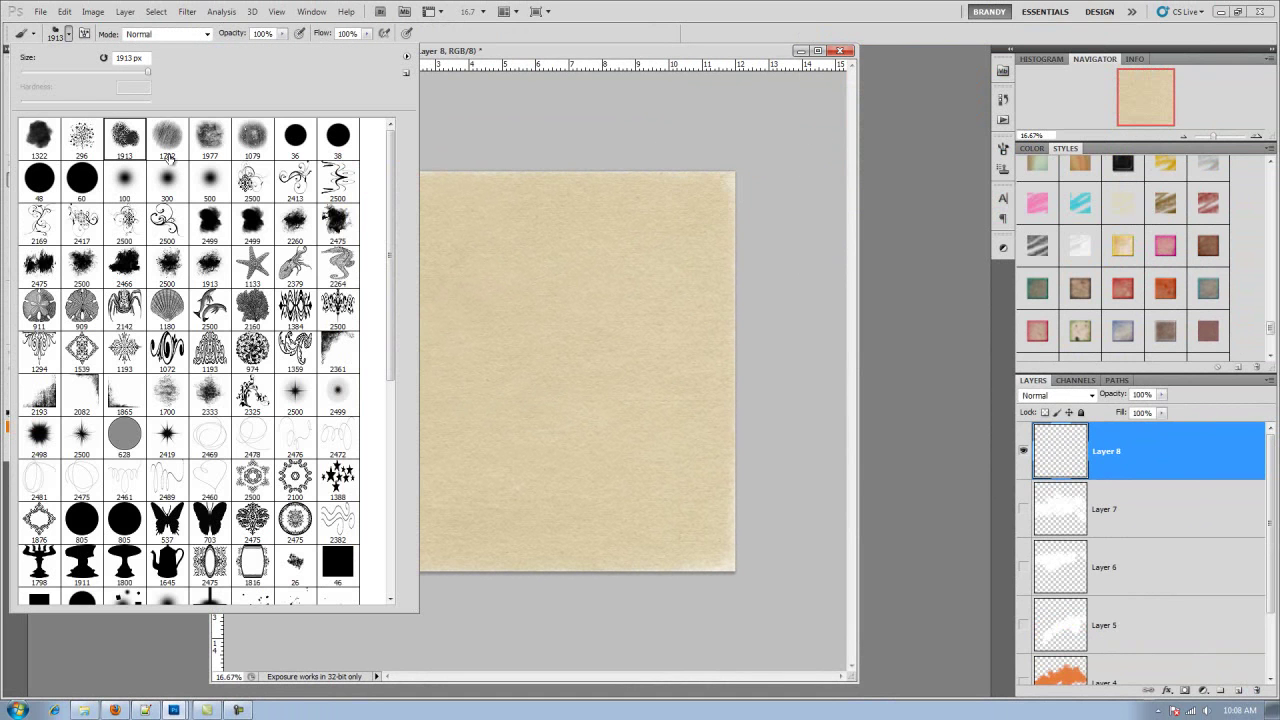
double_click(167, 137)
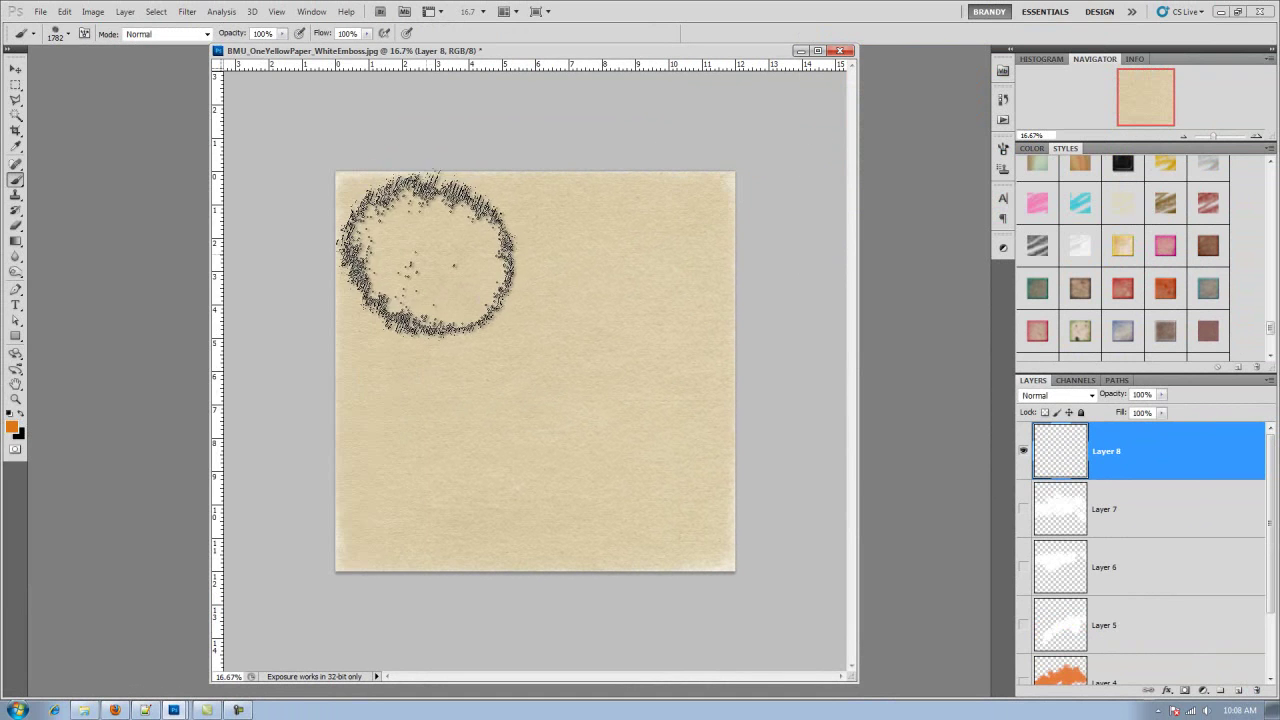
mouse_move(515, 328)
mouse_down()
mouse_move(394, 362)
mouse_move(414, 317)
mouse_move(294, 292)
mouse_move(551, 210)
mouse_move(619, 301)
mouse_move(608, 360)
mouse_move(712, 420)
mouse_move(679, 425)
mouse_move(731, 397)
mouse_move(741, 325)
mouse_move(694, 483)
mouse_move(556, 424)
mouse_up()
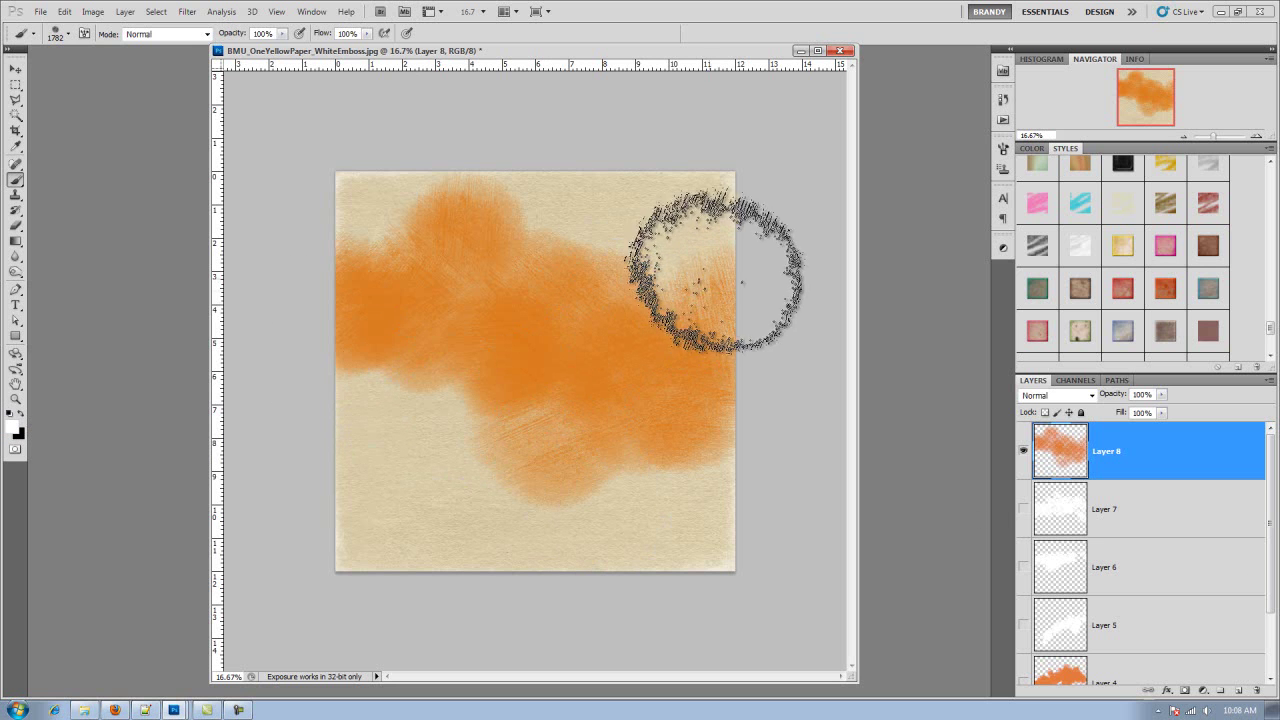
- Paint white over the orange on Layer 9, hide both layers, and add Layer 10
click(1241, 691)
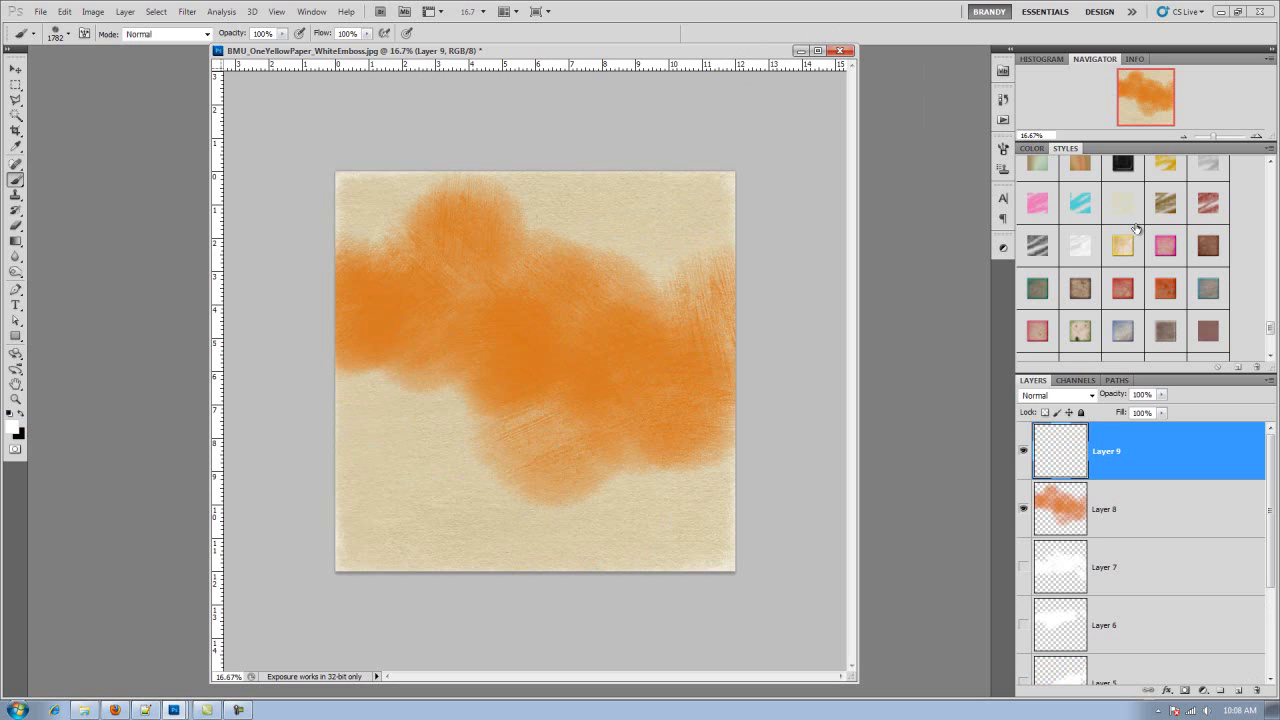
mouse_move(700, 320)
mouse_down()
mouse_move(704, 331)
mouse_move(601, 339)
mouse_move(477, 386)
mouse_move(414, 434)
mouse_move(333, 445)
mouse_up()
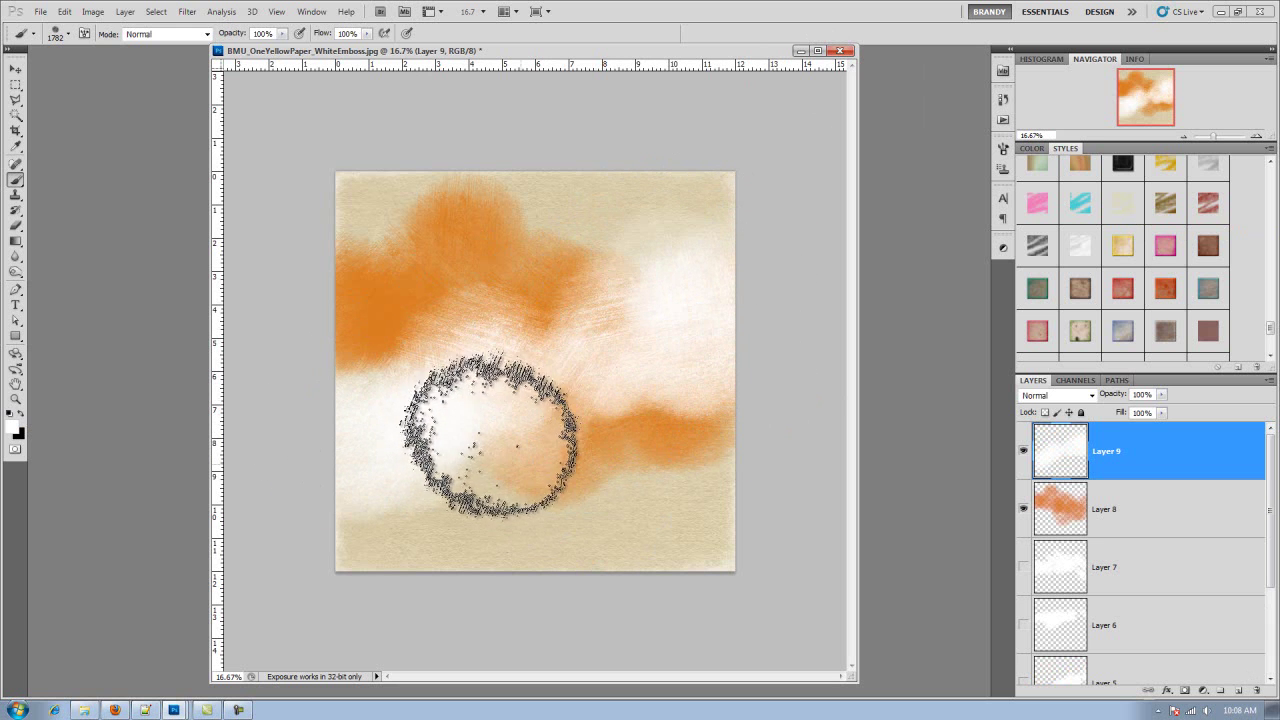
mouse_move(557, 434)
mouse_down()
mouse_move(537, 449)
mouse_move(556, 430)
mouse_up()
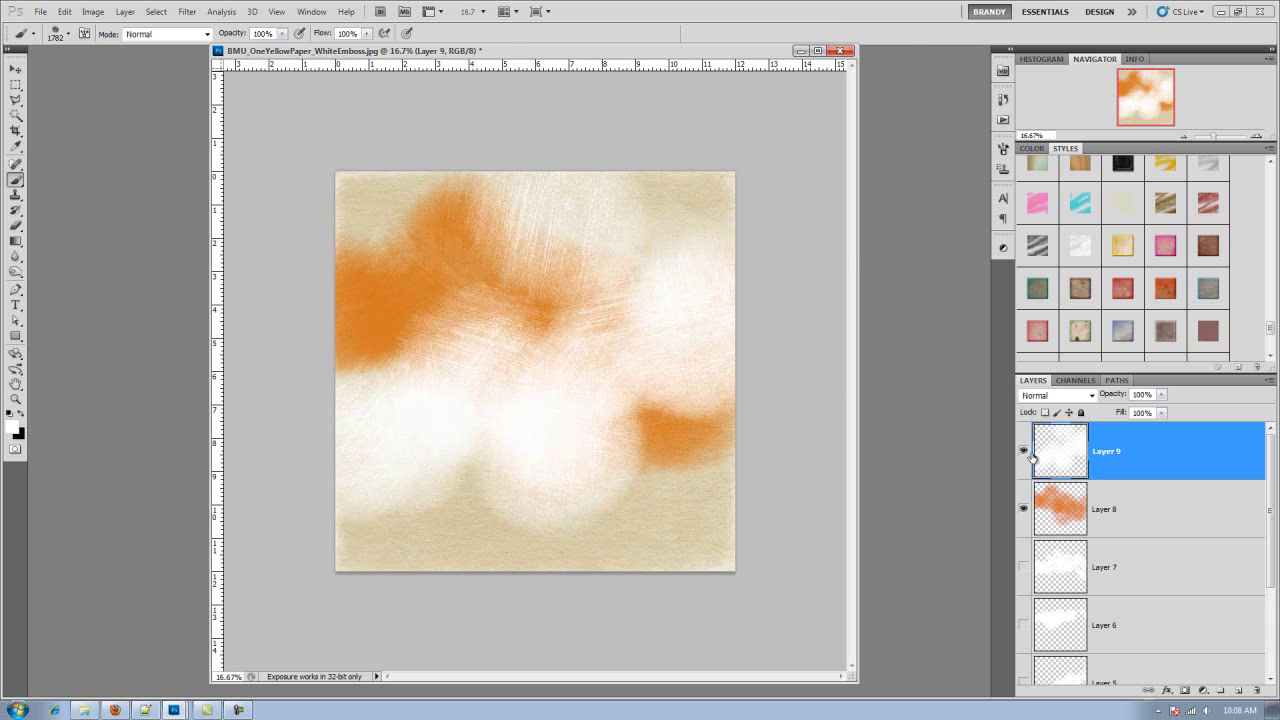
drag(1025, 508, 1024, 684)
click(1239, 691)
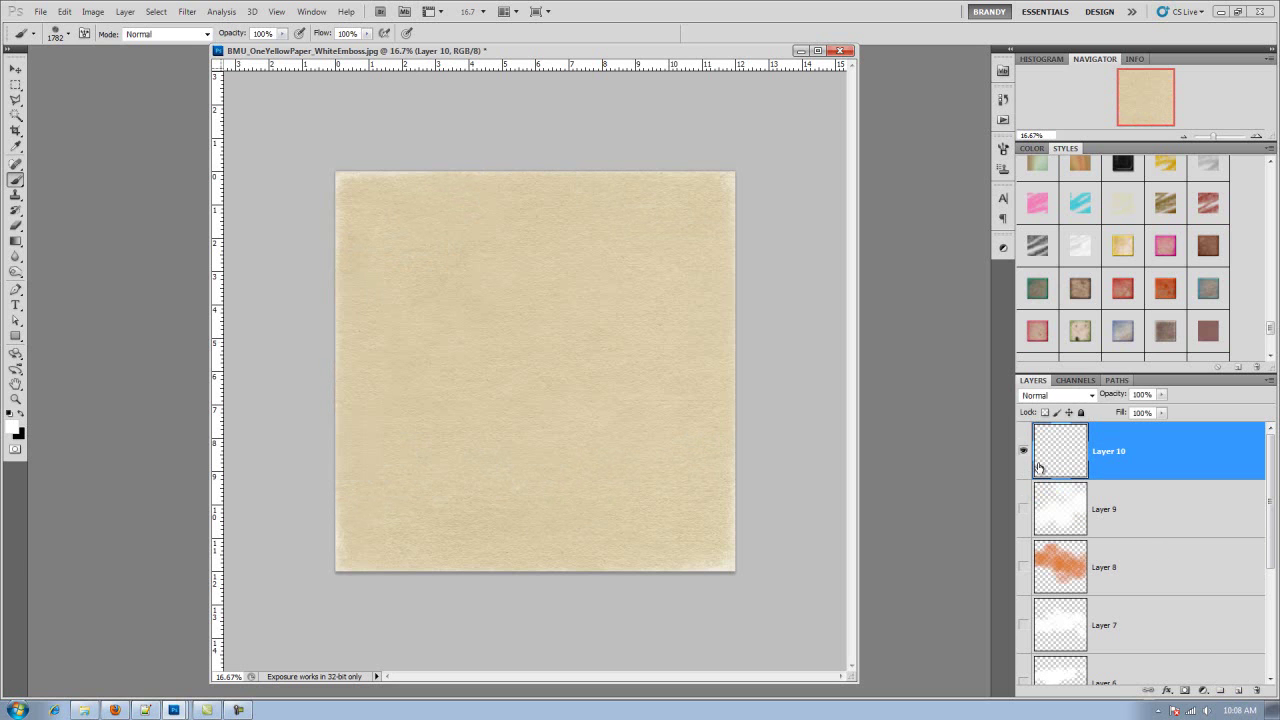
- Paint a broad white cloud across Layer 10 with brush 1977, then hide the layer
click(69, 34)
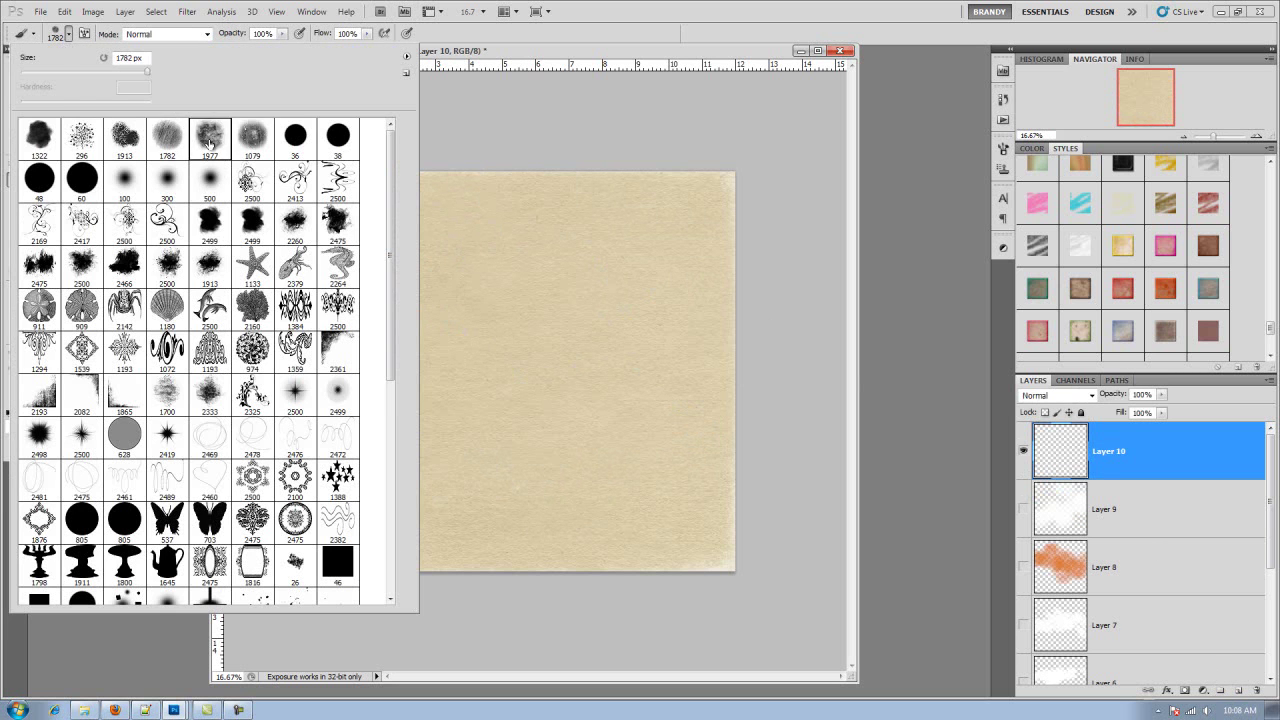
double_click(209, 143)
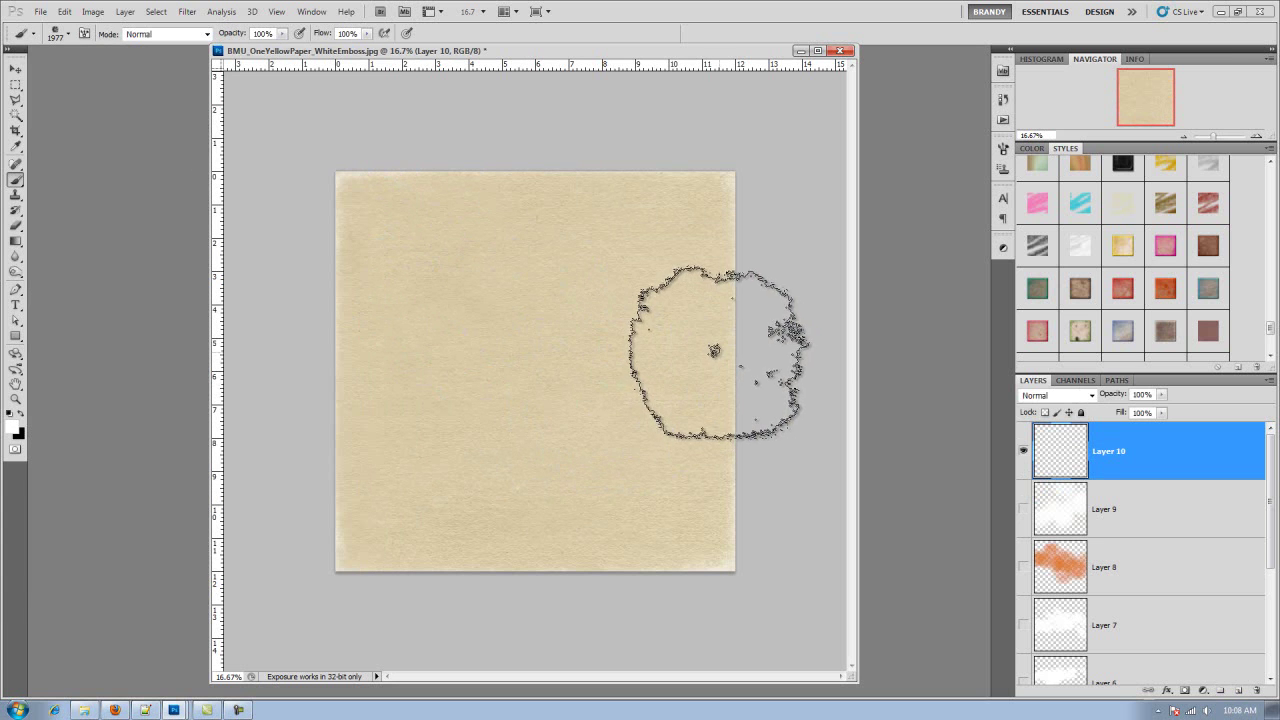
click(734, 294)
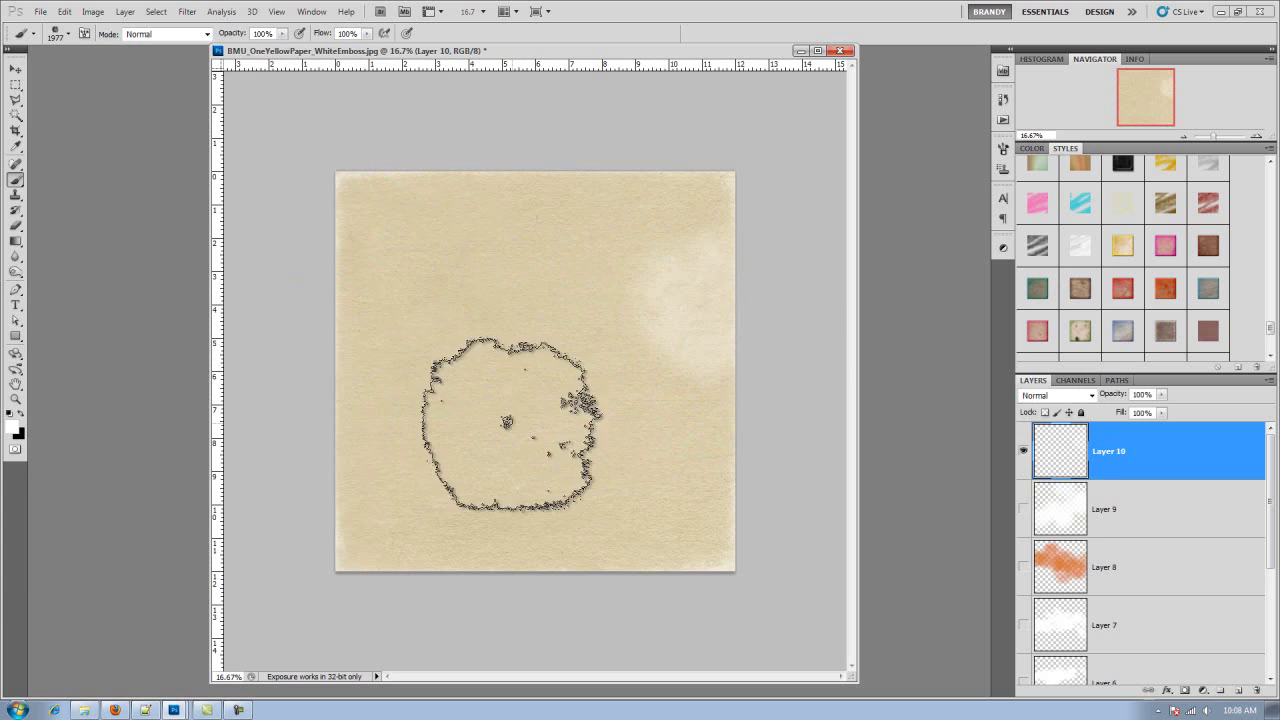
mouse_move(603, 380)
mouse_down()
mouse_move(634, 329)
mouse_move(466, 434)
mouse_move(457, 466)
mouse_up()
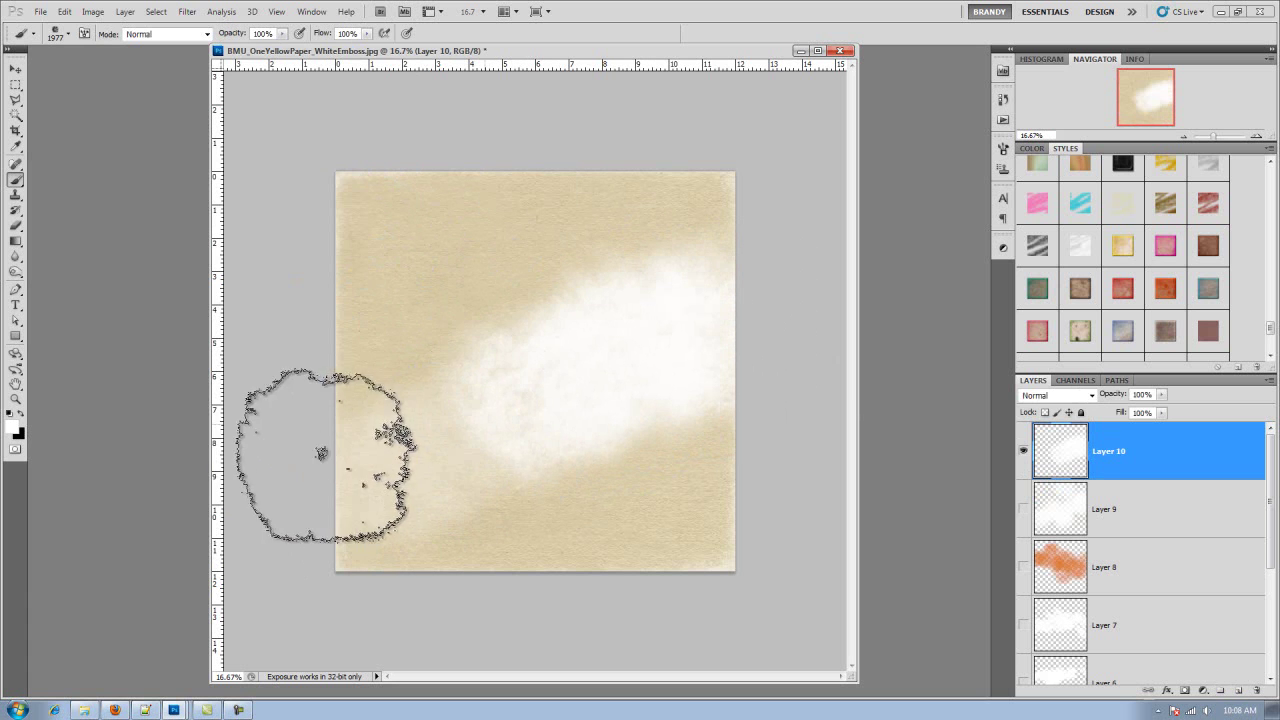
drag(371, 366, 486, 314)
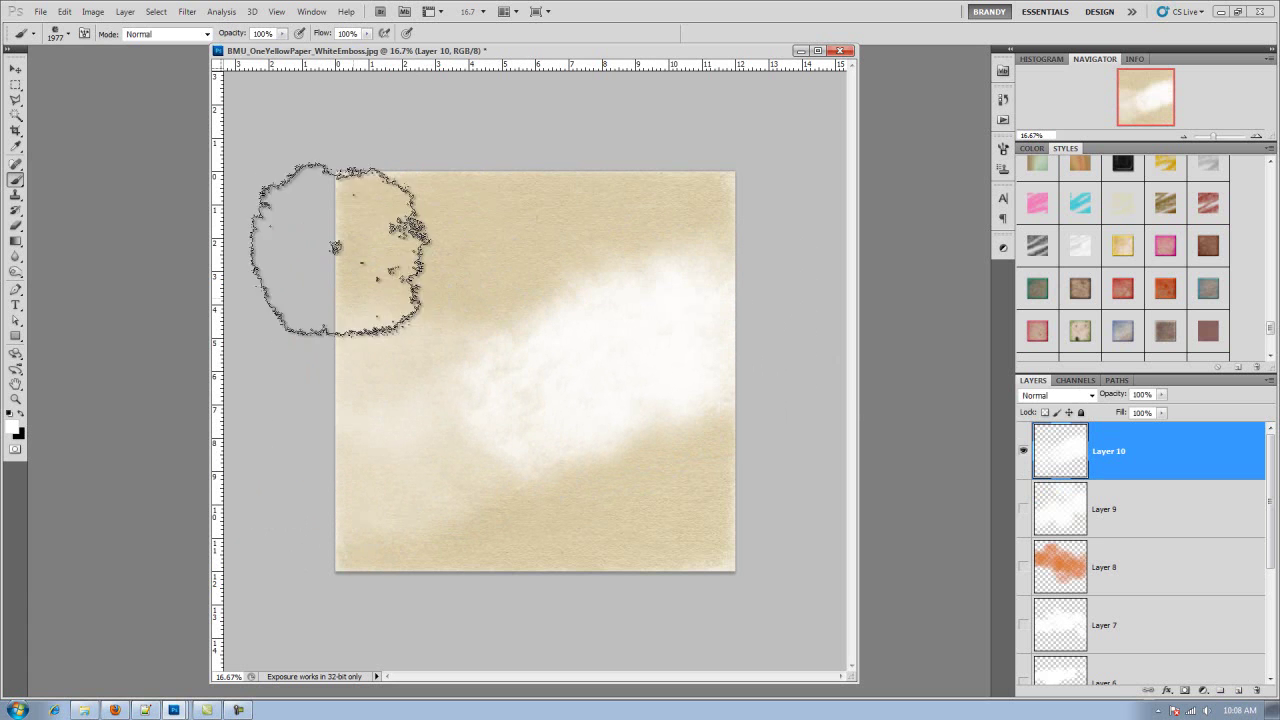
mouse_move(357, 223)
mouse_down()
mouse_move(417, 441)
mouse_move(499, 410)
mouse_move(467, 375)
mouse_move(617, 340)
mouse_up()
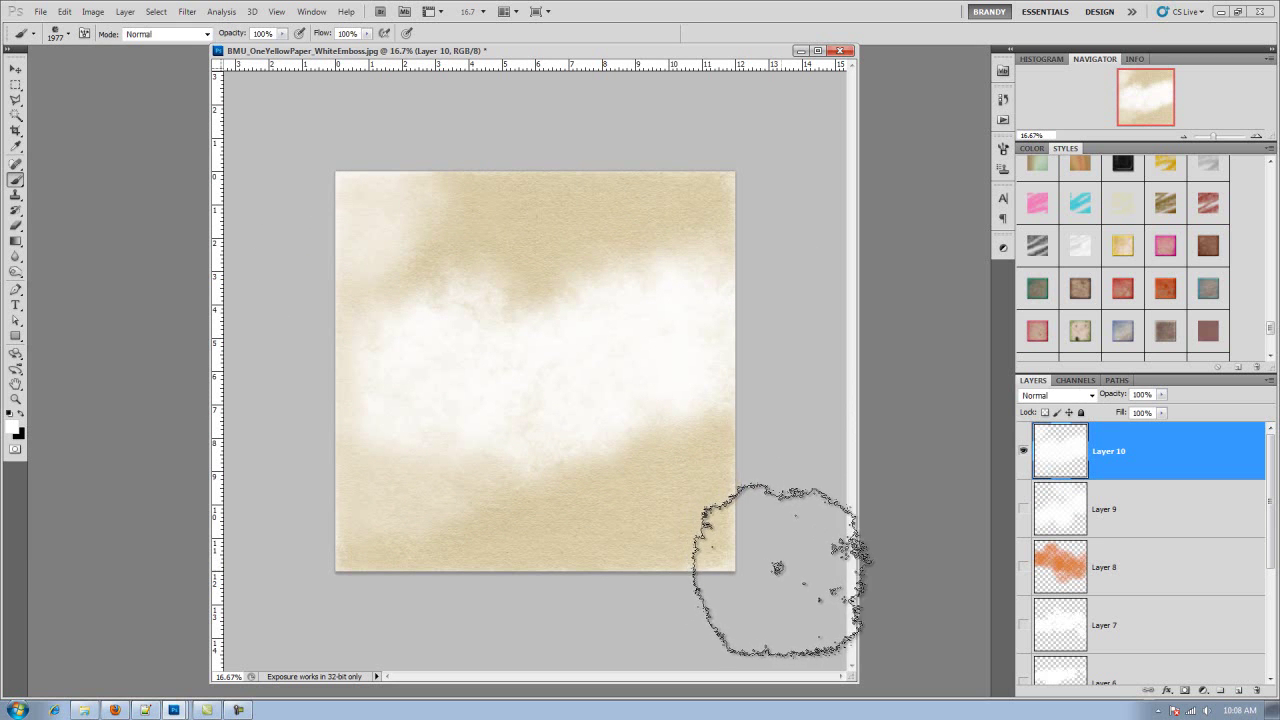
click(1022, 451)
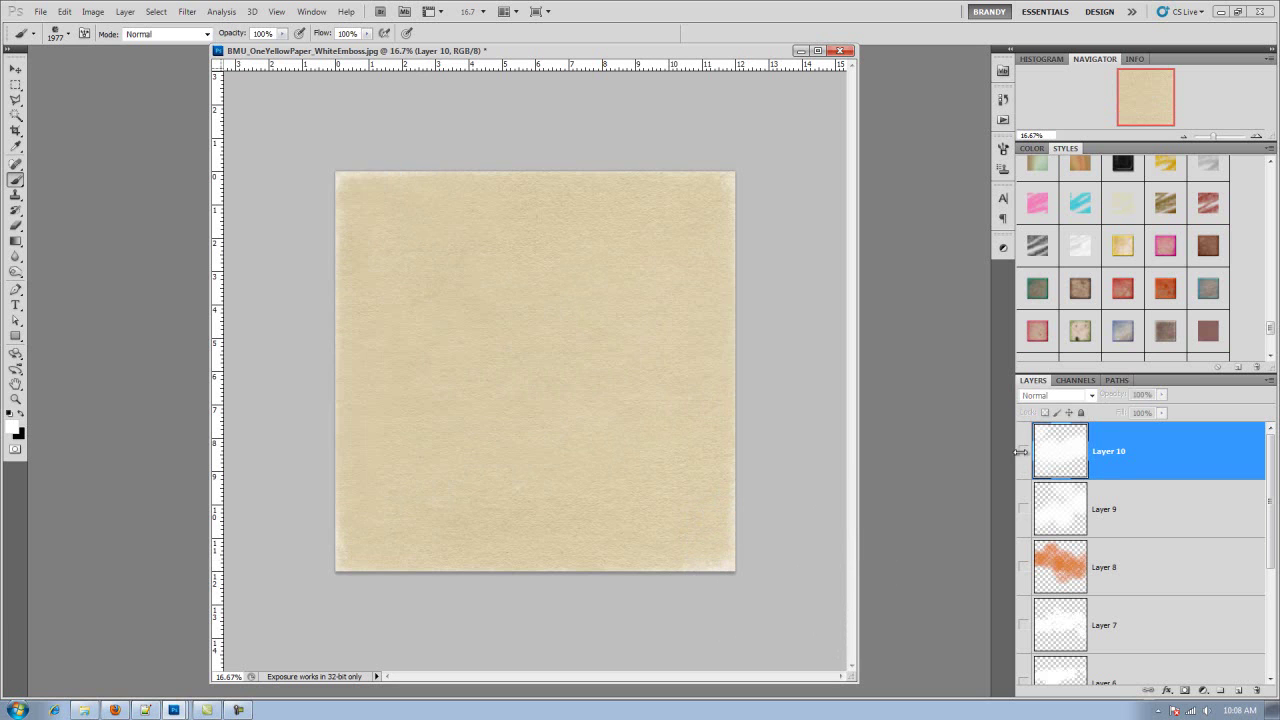
- Choose brush 1079 and paint black and grey grunge strokes on new layers
click(68, 34)
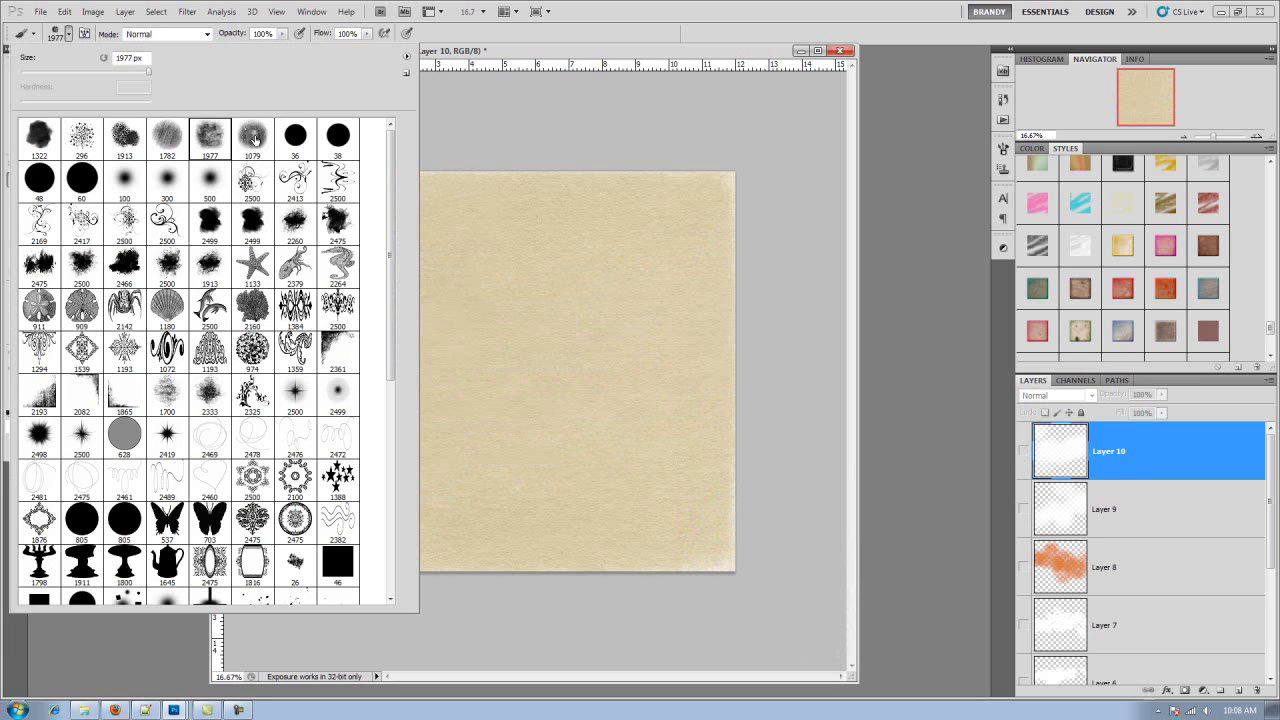
double_click(253, 138)
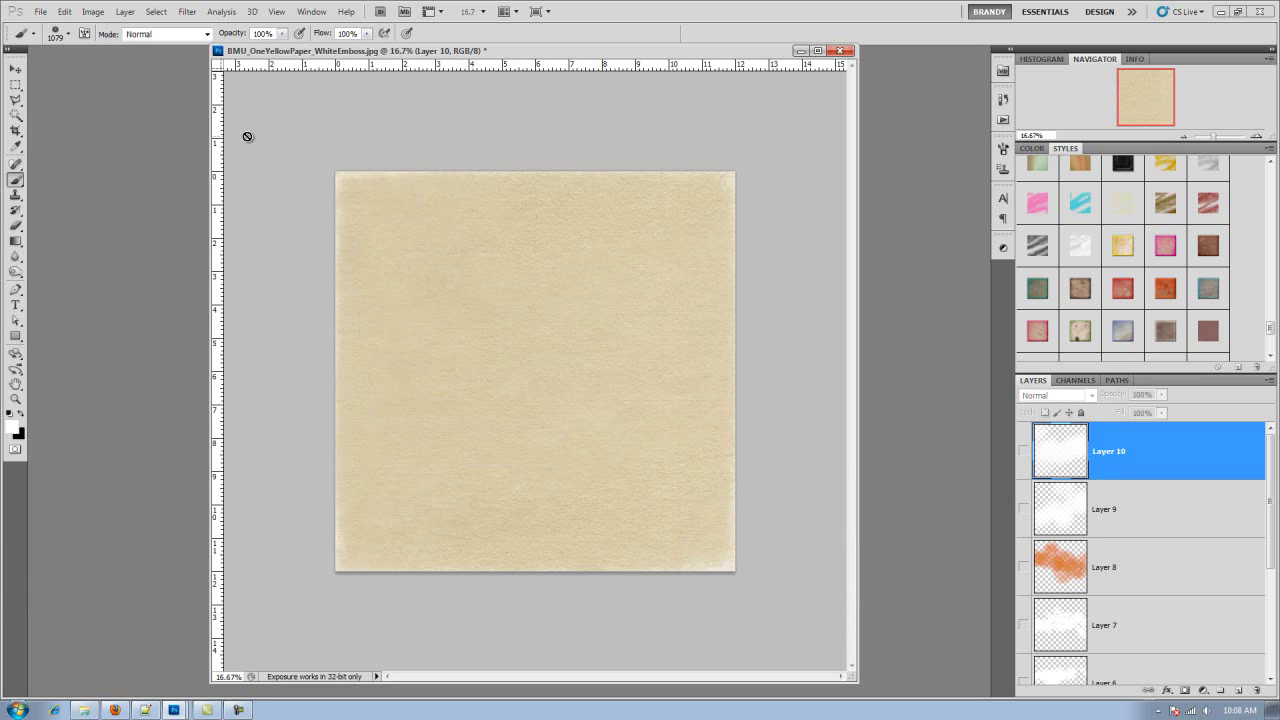
click(1238, 690)
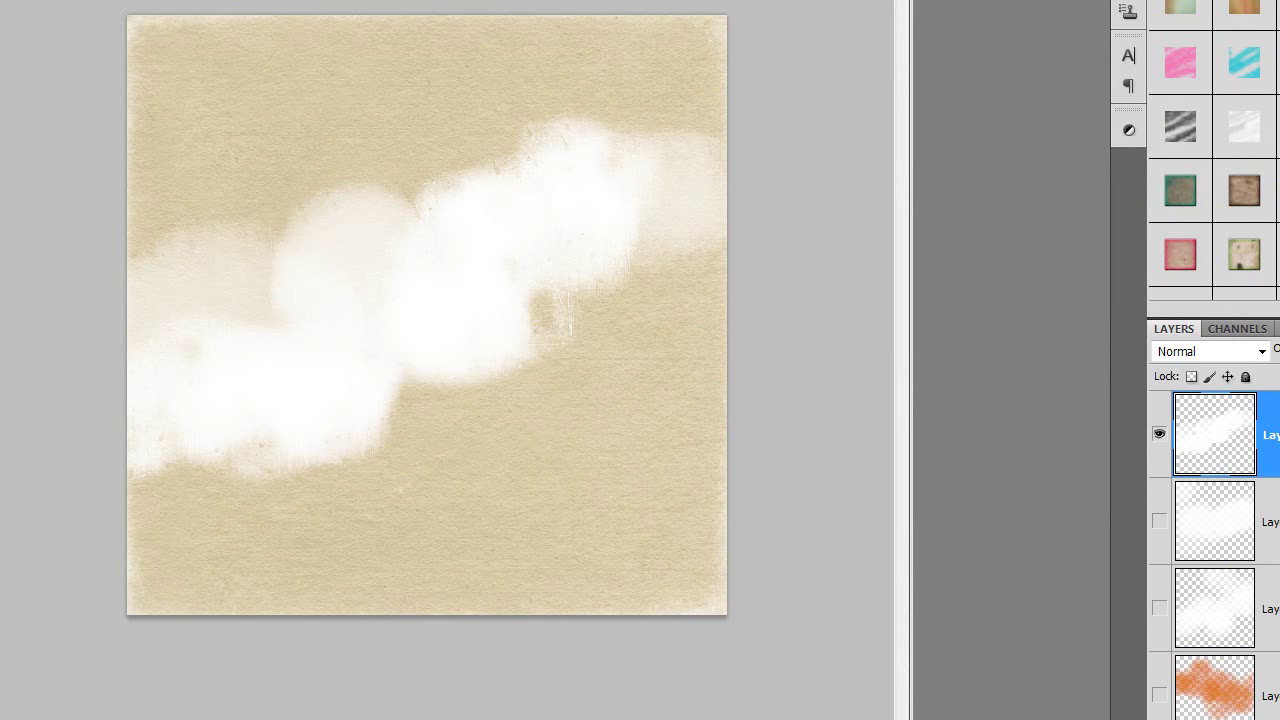
key(ctrl+shift+alt+n)
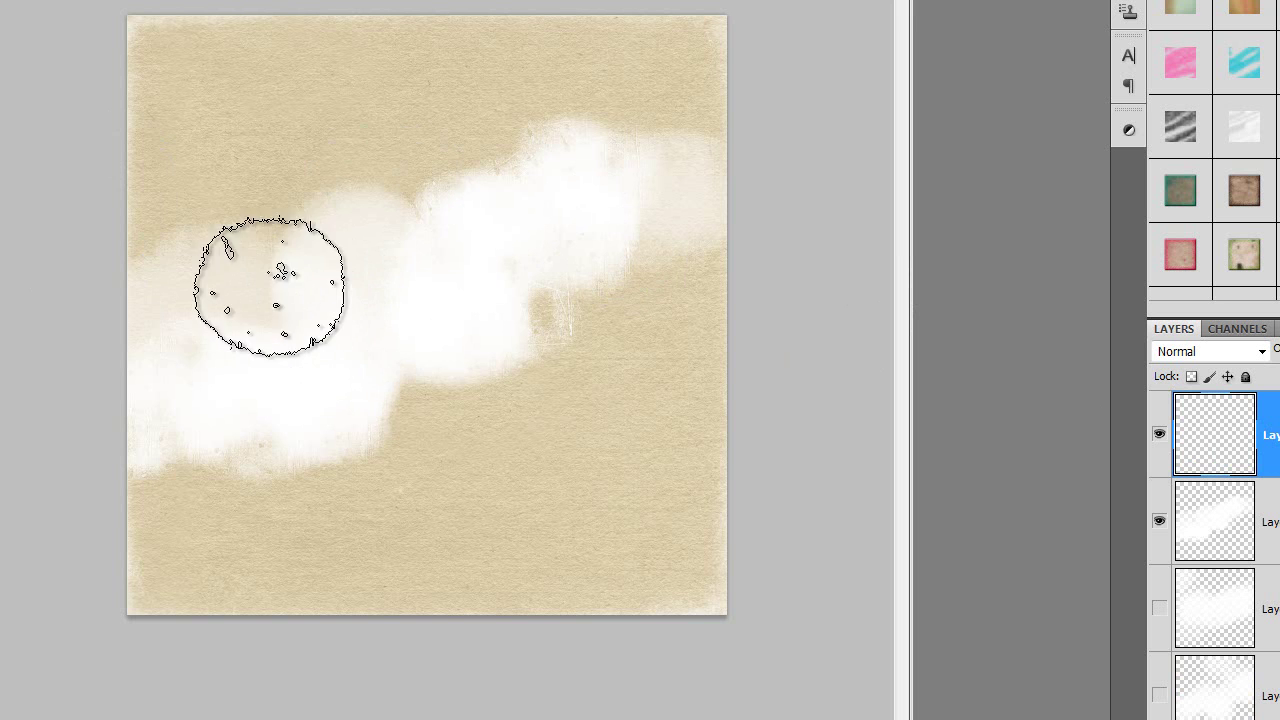
mouse_move(263, 263)
mouse_down()
mouse_move(266, 293)
mouse_move(160, 275)
mouse_up()
mouse_move(355, 258)
mouse_down()
mouse_move(429, 400)
mouse_move(591, 286)
mouse_move(305, 310)
mouse_move(523, 189)
mouse_move(457, 200)
mouse_move(583, 57)
mouse_move(601, 160)
mouse_move(700, 129)
mouse_move(657, 43)
mouse_move(509, 177)
mouse_up()
mouse_move(512, 350)
mouse_down()
mouse_move(369, 394)
mouse_move(277, 394)
mouse_move(243, 423)
mouse_move(170, 445)
mouse_move(102, 440)
mouse_up()
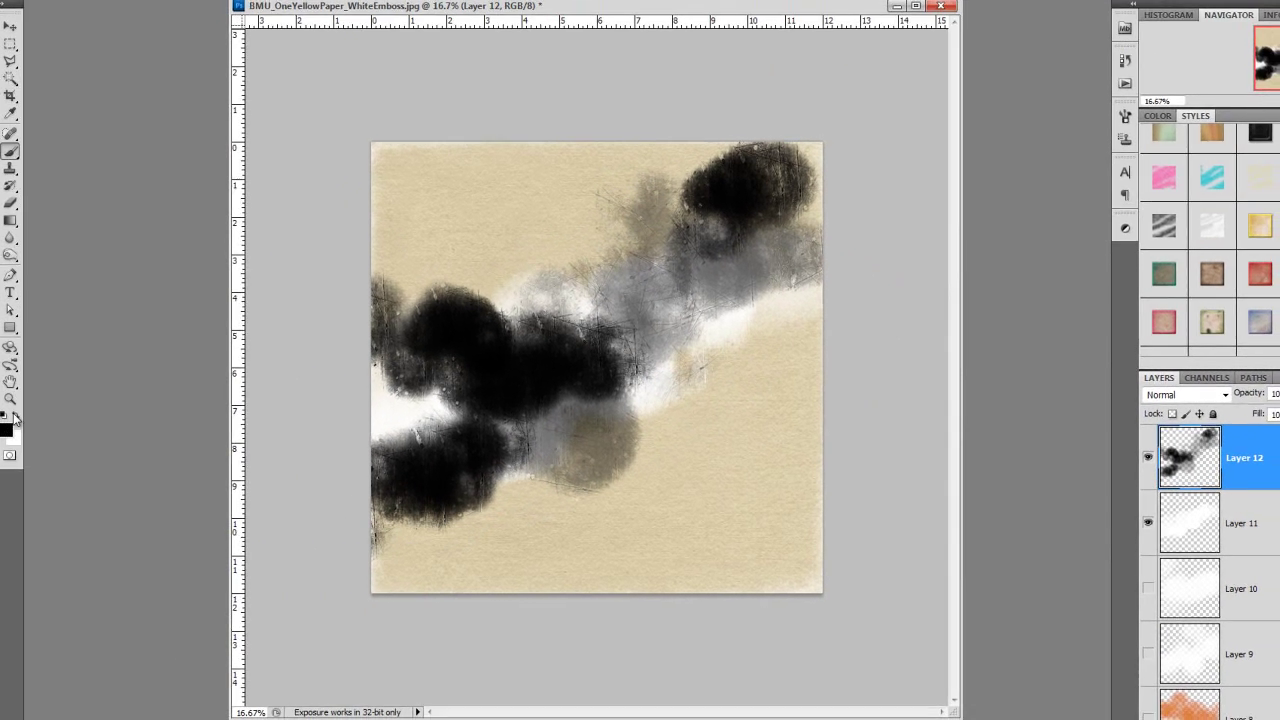
- Set the colour to red and paint red strokes and a ring trail on new Layer 13
click(13, 430)
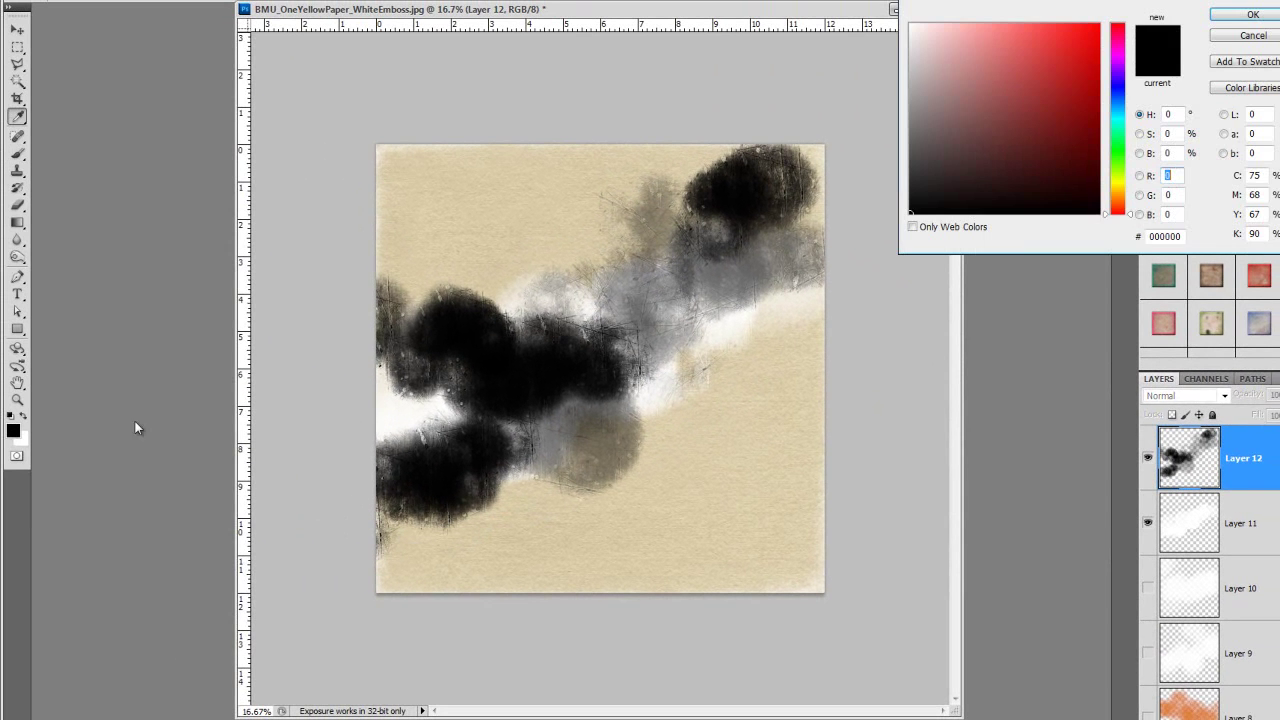
click(1250, 15)
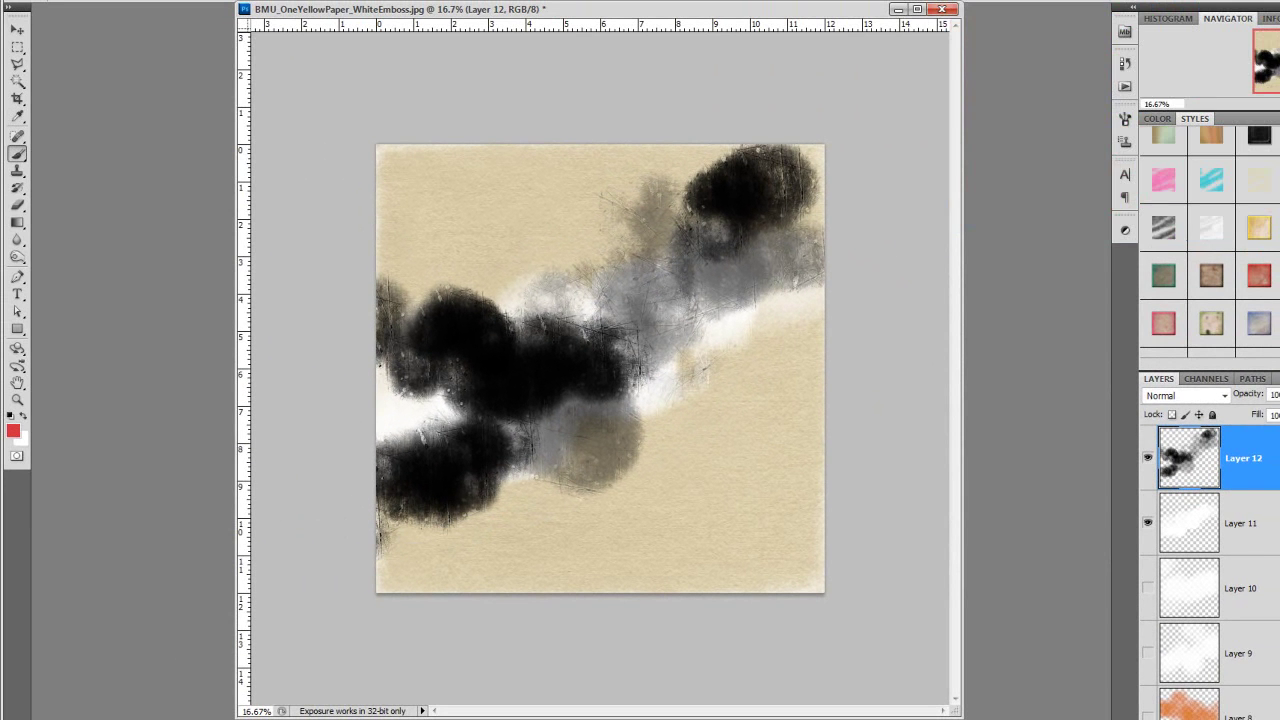
key(ctrl+shift+alt+n)
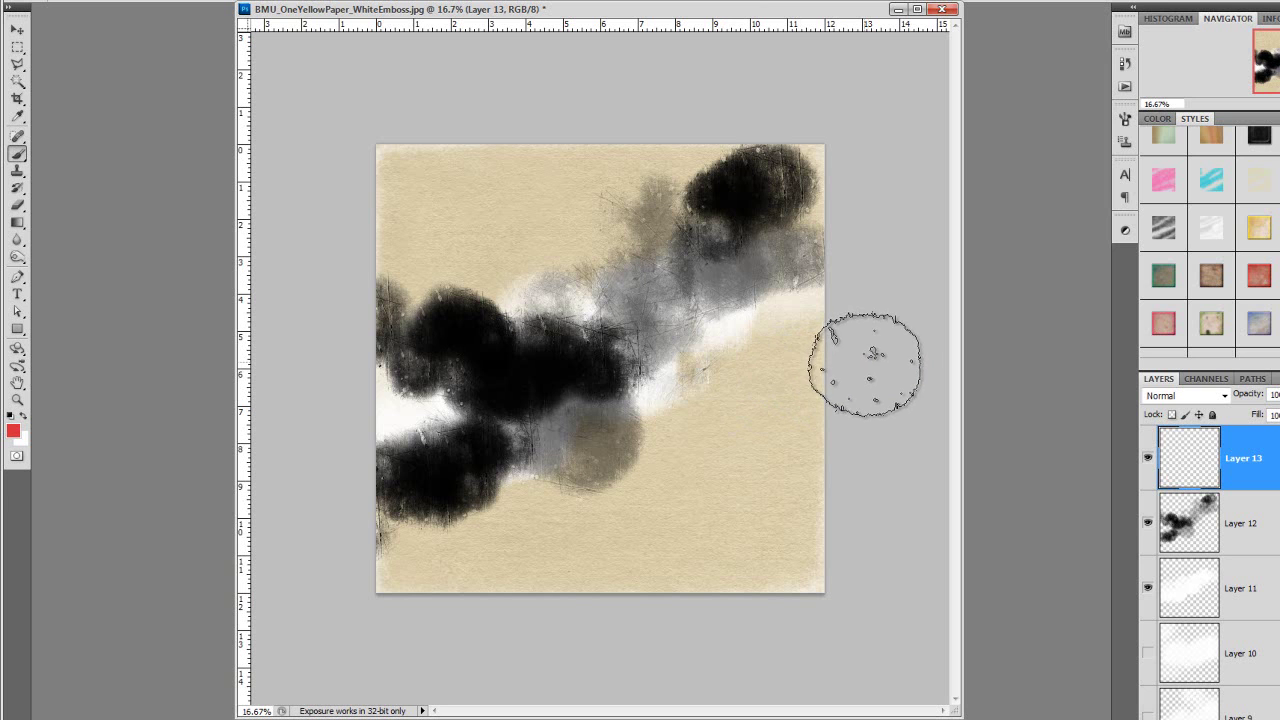
click(810, 357)
click(718, 375)
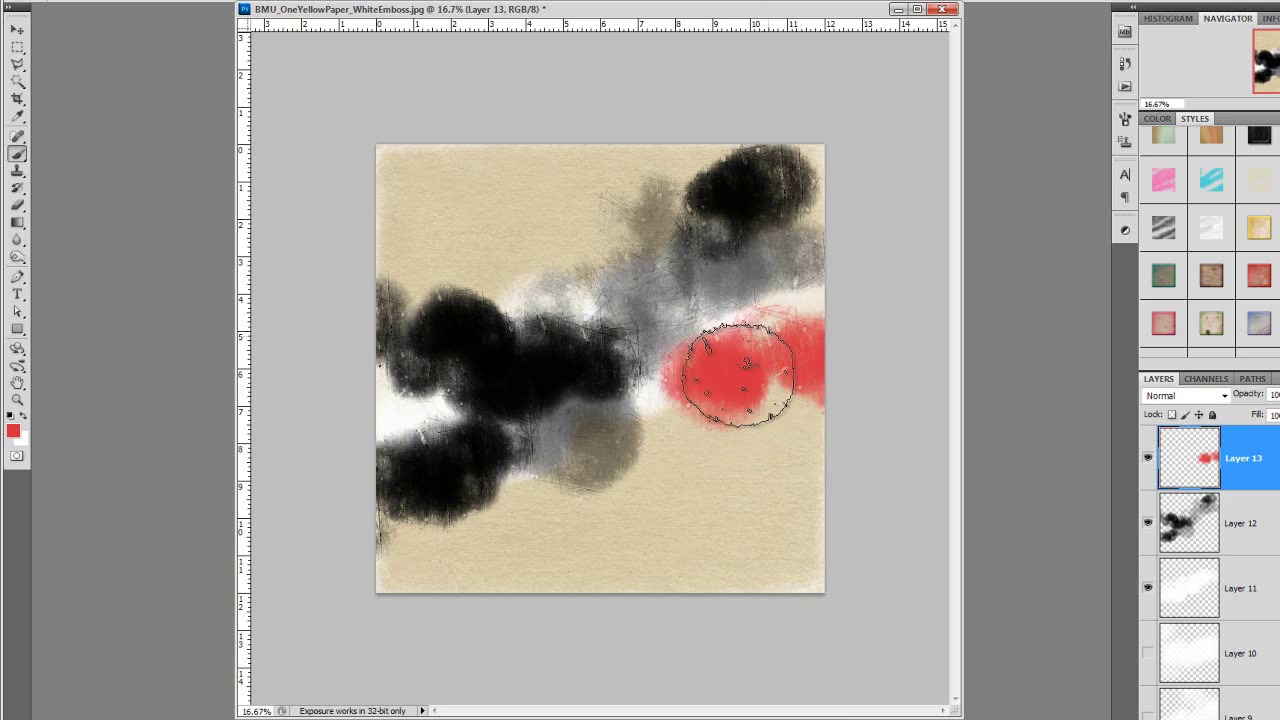
mouse_move(728, 370)
mouse_down()
mouse_move(698, 369)
mouse_move(650, 461)
mouse_move(641, 420)
mouse_move(624, 446)
mouse_move(607, 435)
mouse_move(572, 444)
mouse_move(574, 406)
mouse_move(603, 423)
mouse_move(604, 359)
mouse_move(605, 373)
mouse_move(546, 396)
mouse_move(519, 447)
mouse_move(449, 441)
mouse_move(477, 423)
mouse_move(441, 424)
mouse_move(439, 440)
mouse_move(376, 476)
mouse_up()
mouse_move(478, 223)
mouse_down()
mouse_move(566, 243)
mouse_move(568, 203)
mouse_move(520, 204)
mouse_move(648, 242)
mouse_move(484, 180)
mouse_move(494, 154)
mouse_move(569, 154)
mouse_move(499, 234)
mouse_move(436, 245)
mouse_move(503, 270)
mouse_move(461, 306)
mouse_move(538, 301)
mouse_move(509, 313)
mouse_move(587, 472)
mouse_move(530, 517)
mouse_move(511, 556)
mouse_move(584, 571)
mouse_move(540, 595)
mouse_up()
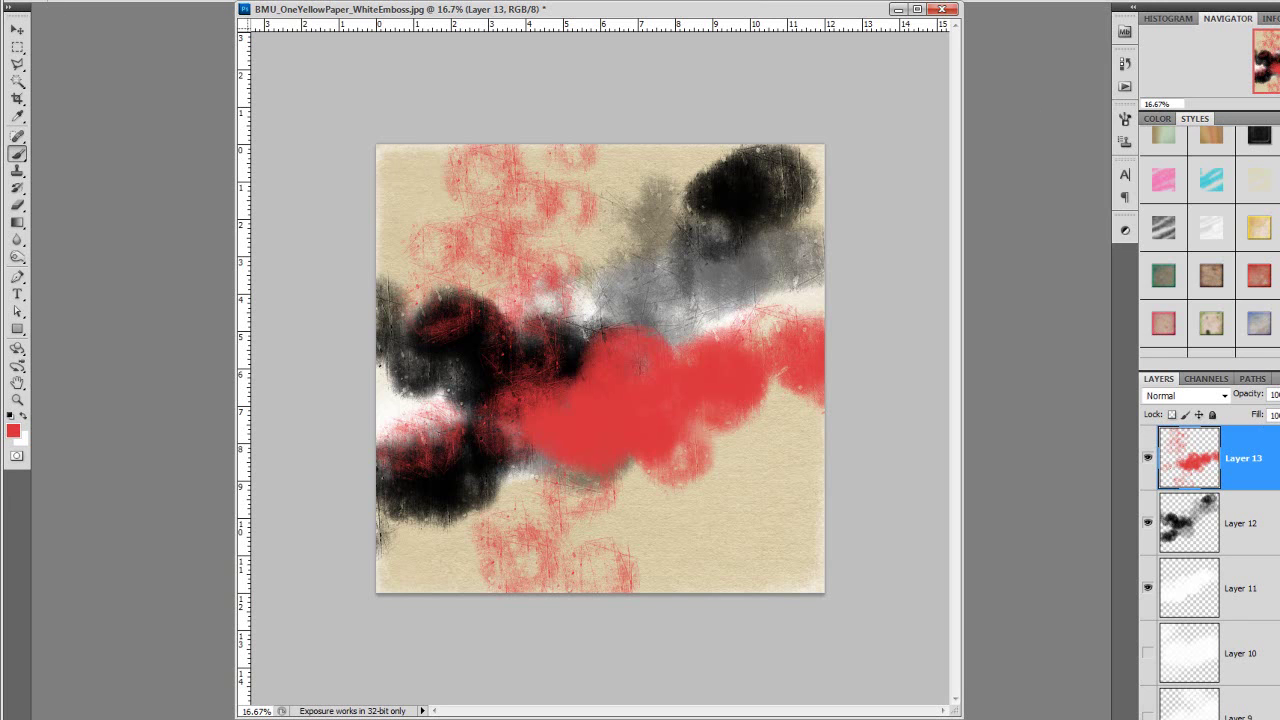
- Hide Layers 13 and 12, then select and delete Layers 4–13, keeping only Layer 3
click(1147, 474)
click(1153, 506)
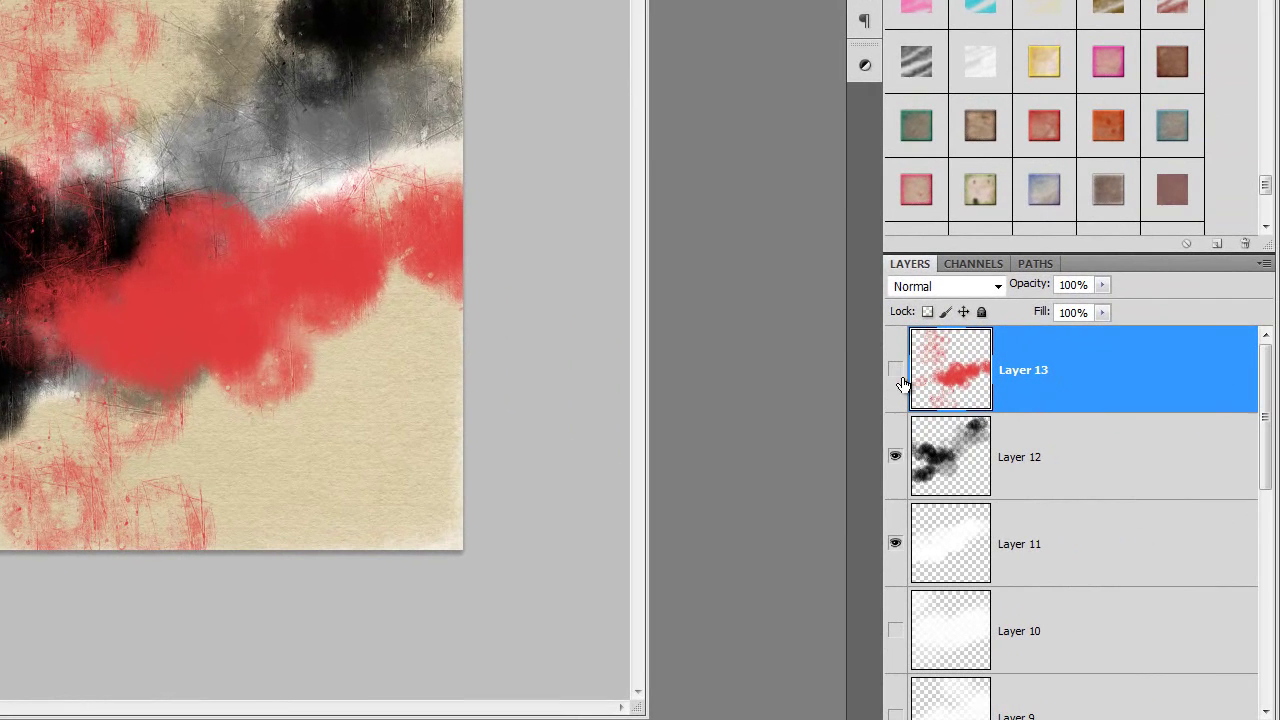
drag(1276, 430, 1268, 642)
shift+click(1112, 622)
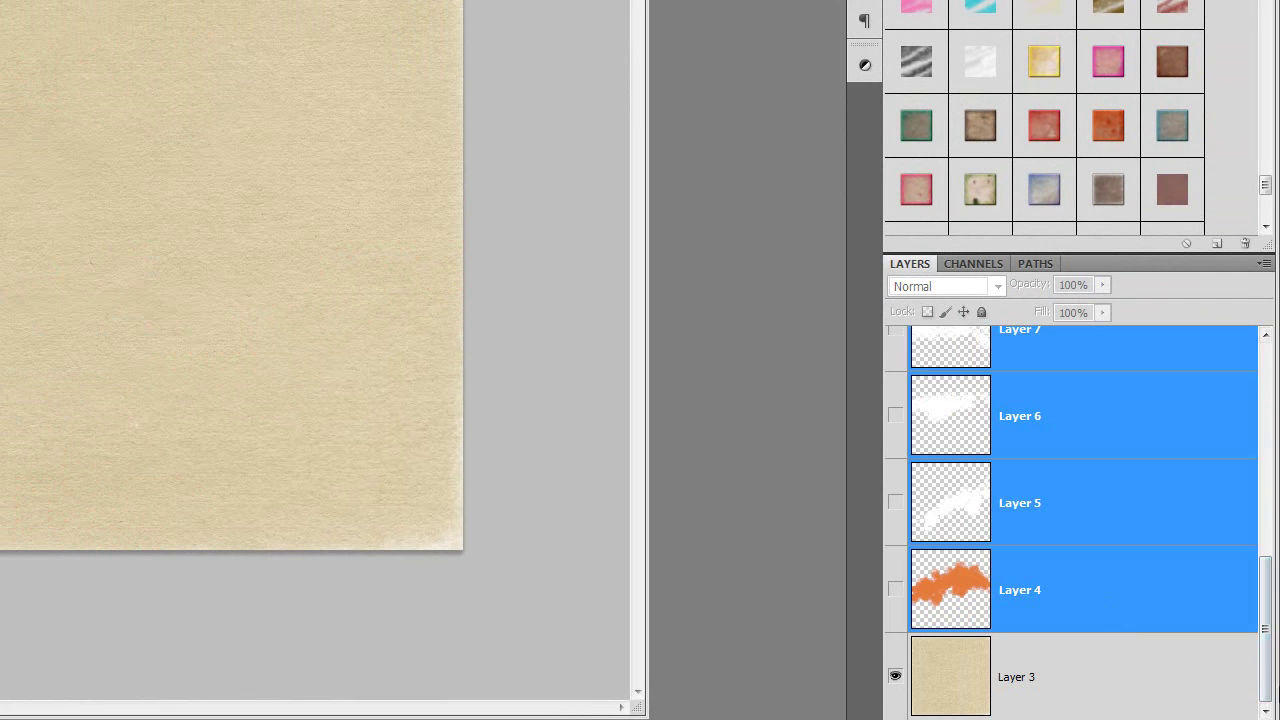
key(Delete)
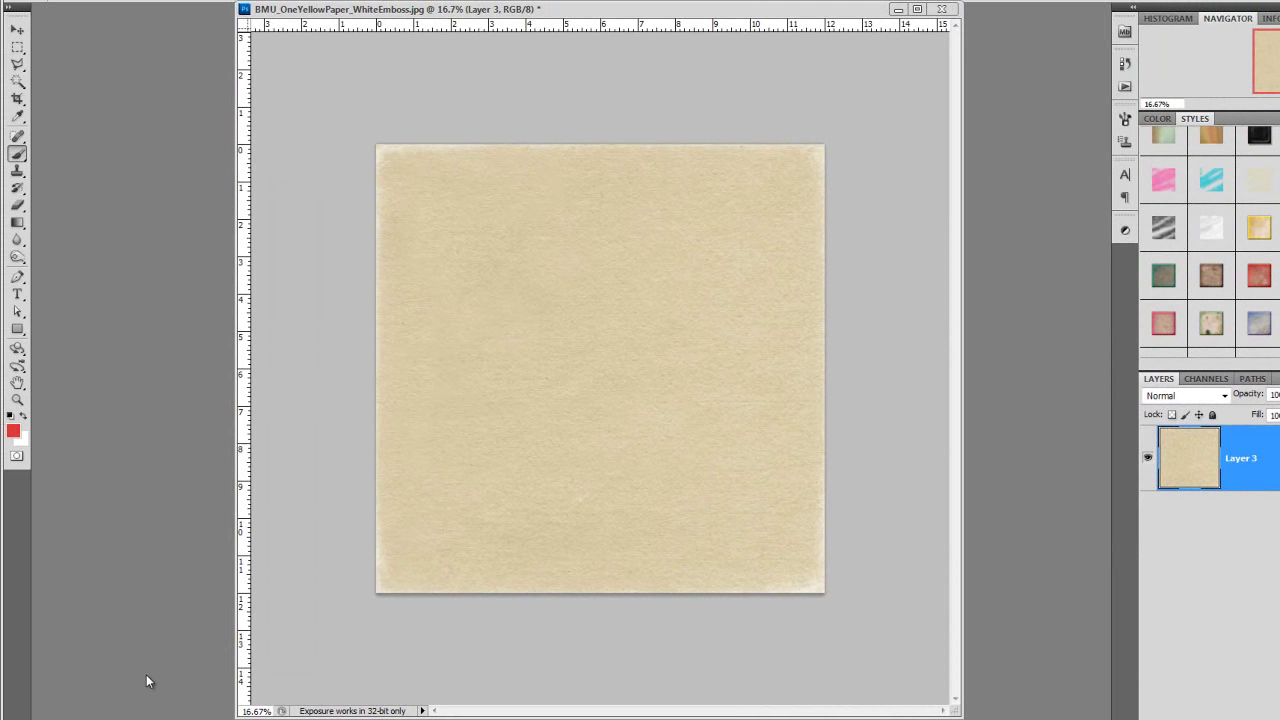
- Copy the tricycle photo from Untitled-1 into the paper document and minimize Untitled-1
click(154, 700)
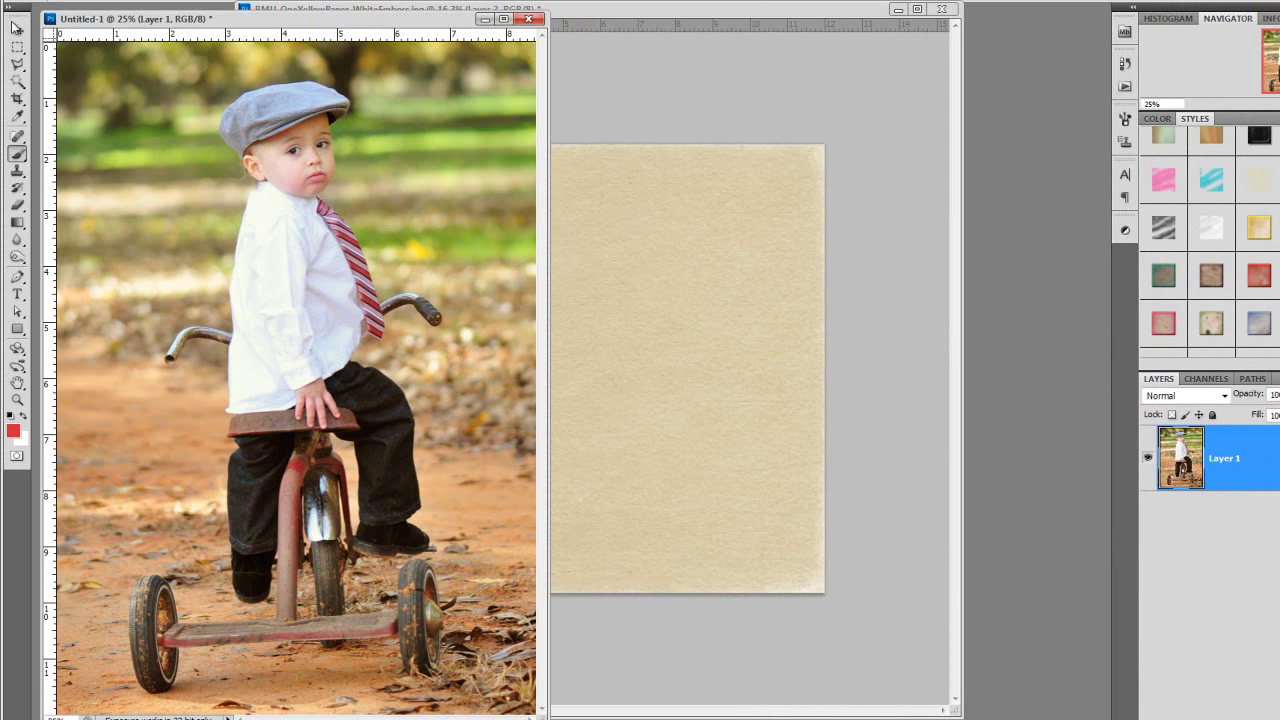
drag(1180, 468, 757, 440)
click(228, 124)
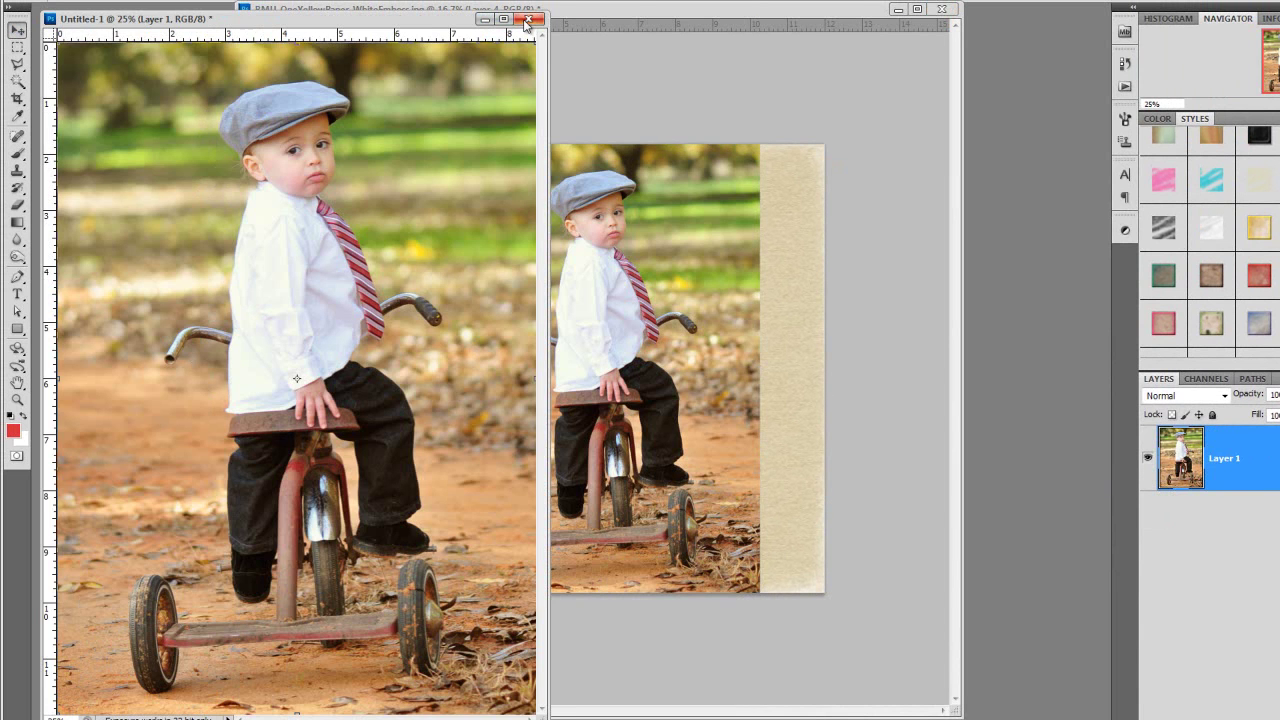
click(528, 20)
click(782, 254)
click(483, 20)
drag(575, 14, 569, 14)
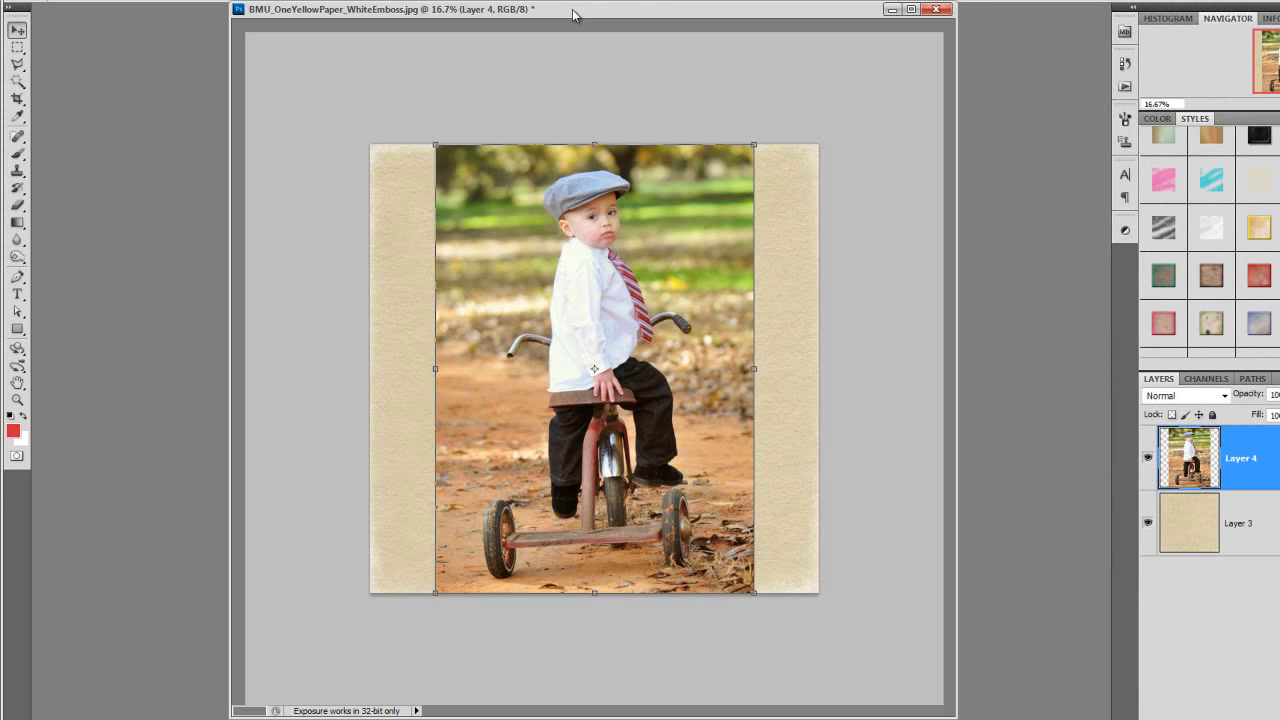
- Add an empty Layer 5 below the photo and clip the photo to it
click(1203, 524)
key(ctrl+shift+alt+n)
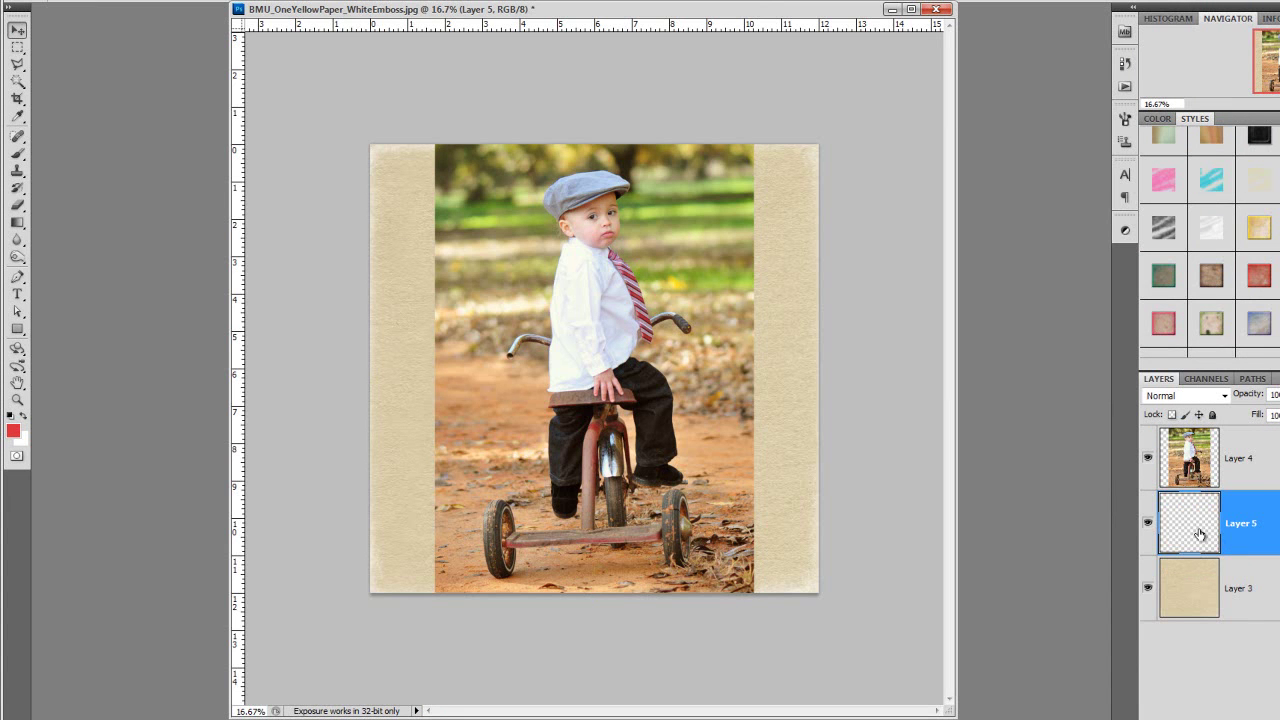
click(1197, 468)
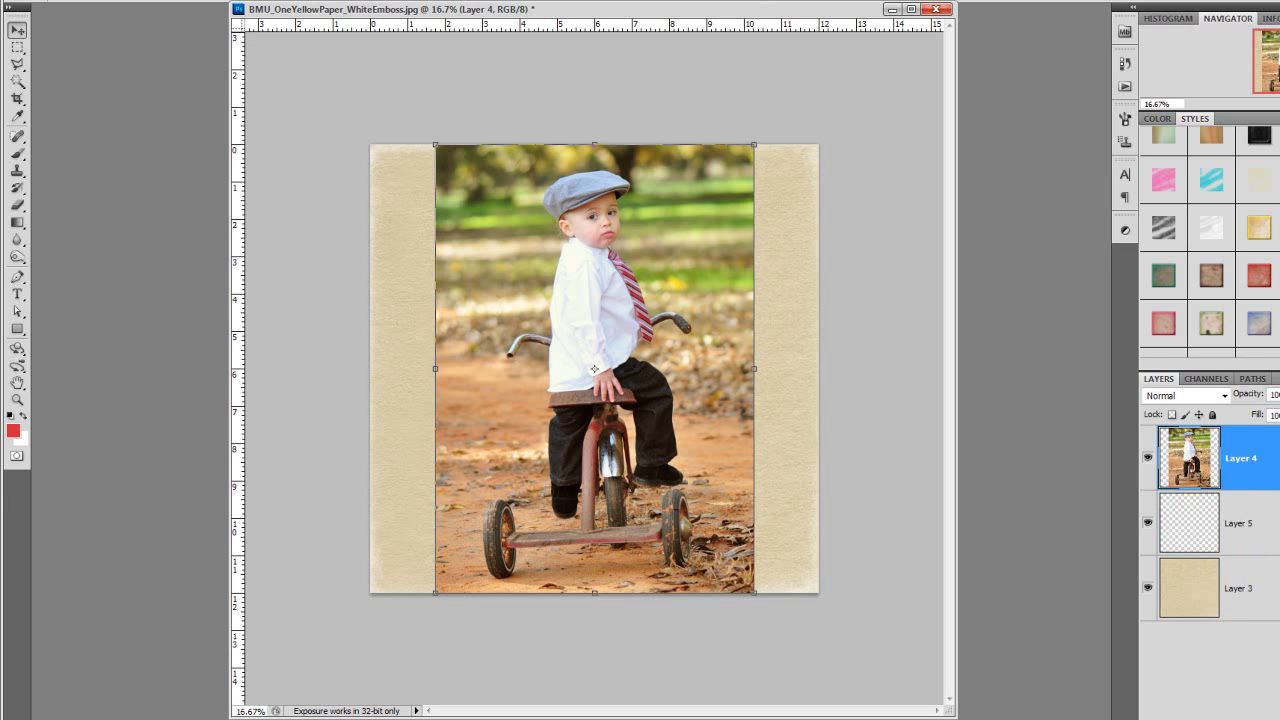
right_click(1222, 458)
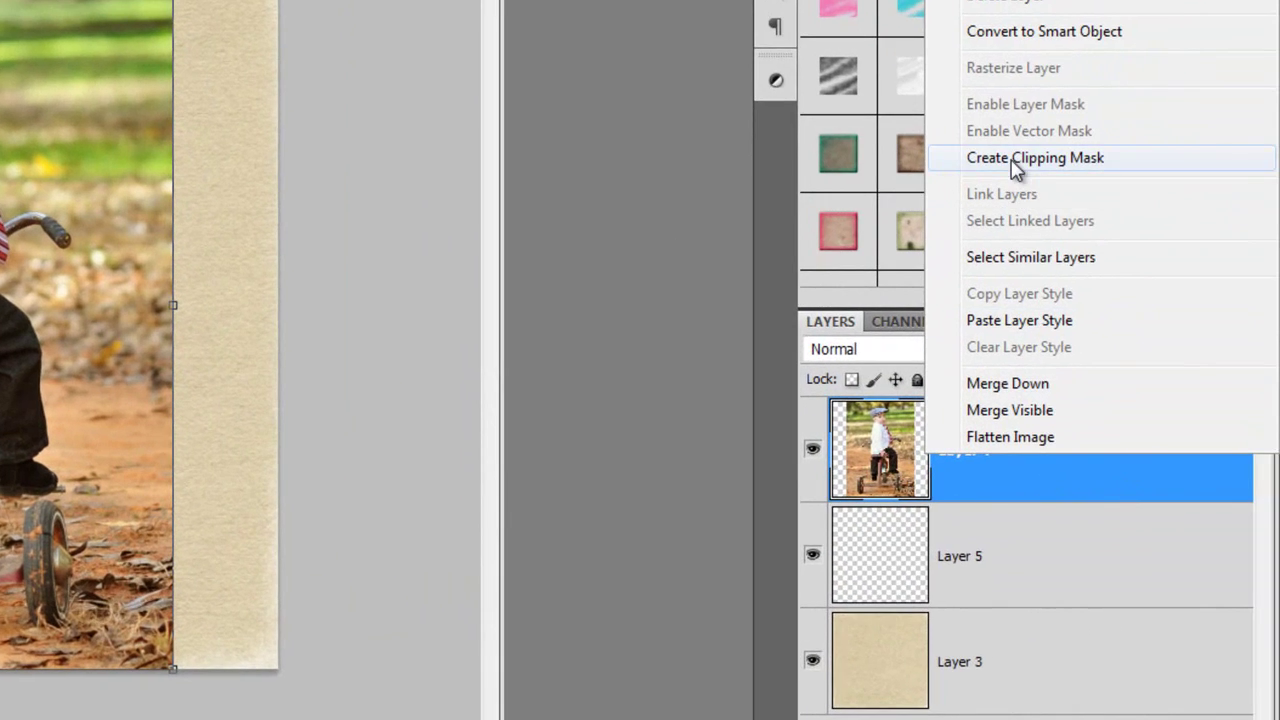
click(1016, 158)
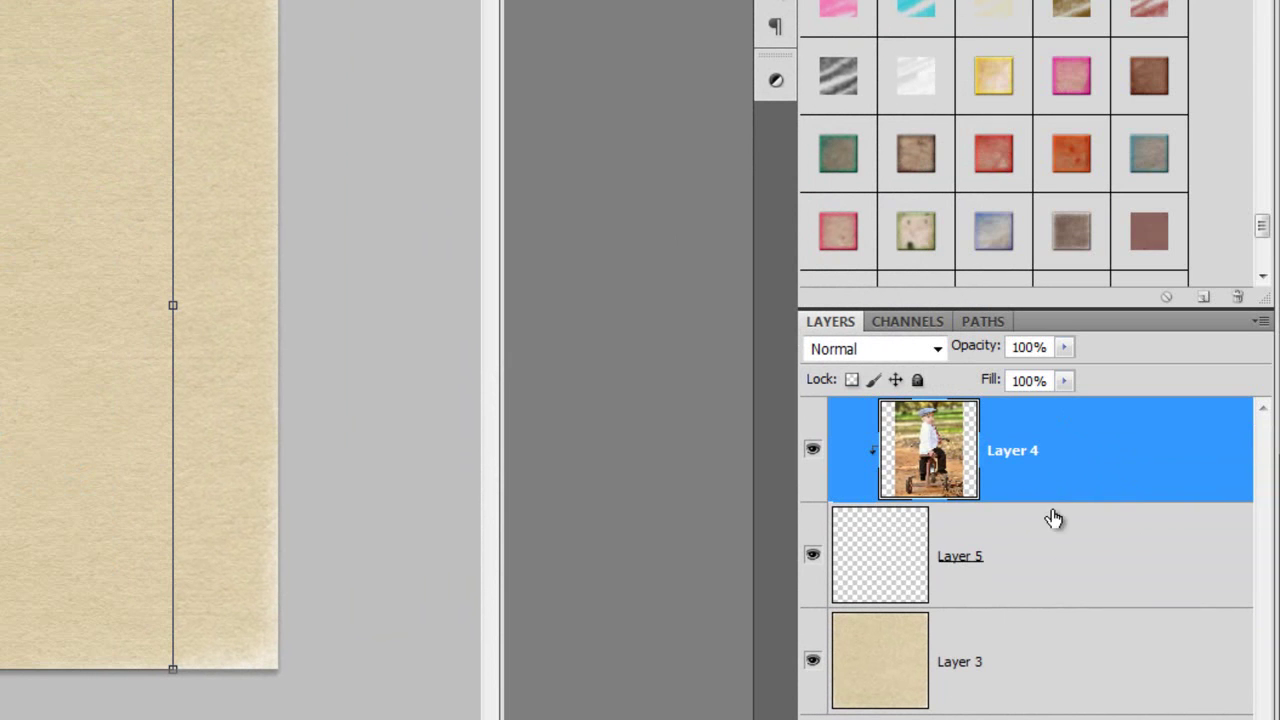
- Paint on Layer 5 with brush 1322 to reveal the boy and tricycle in a soft vertical patch
click(912, 567)
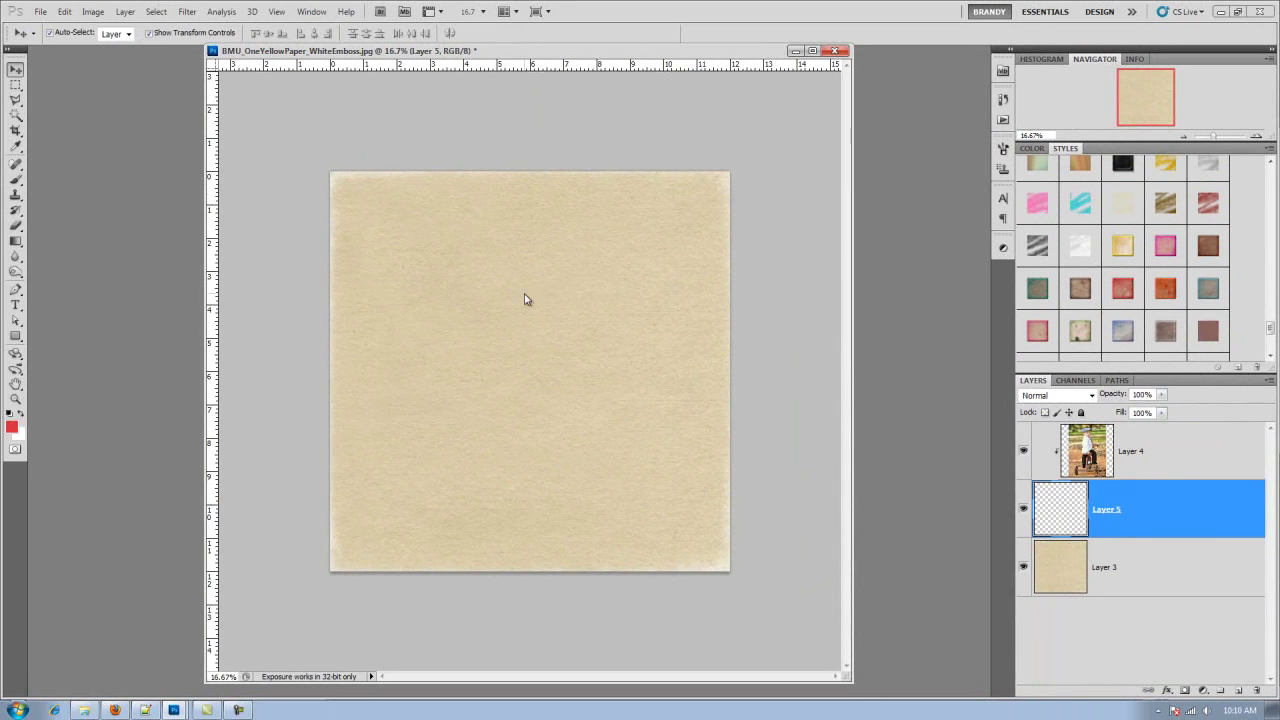
click(16, 180)
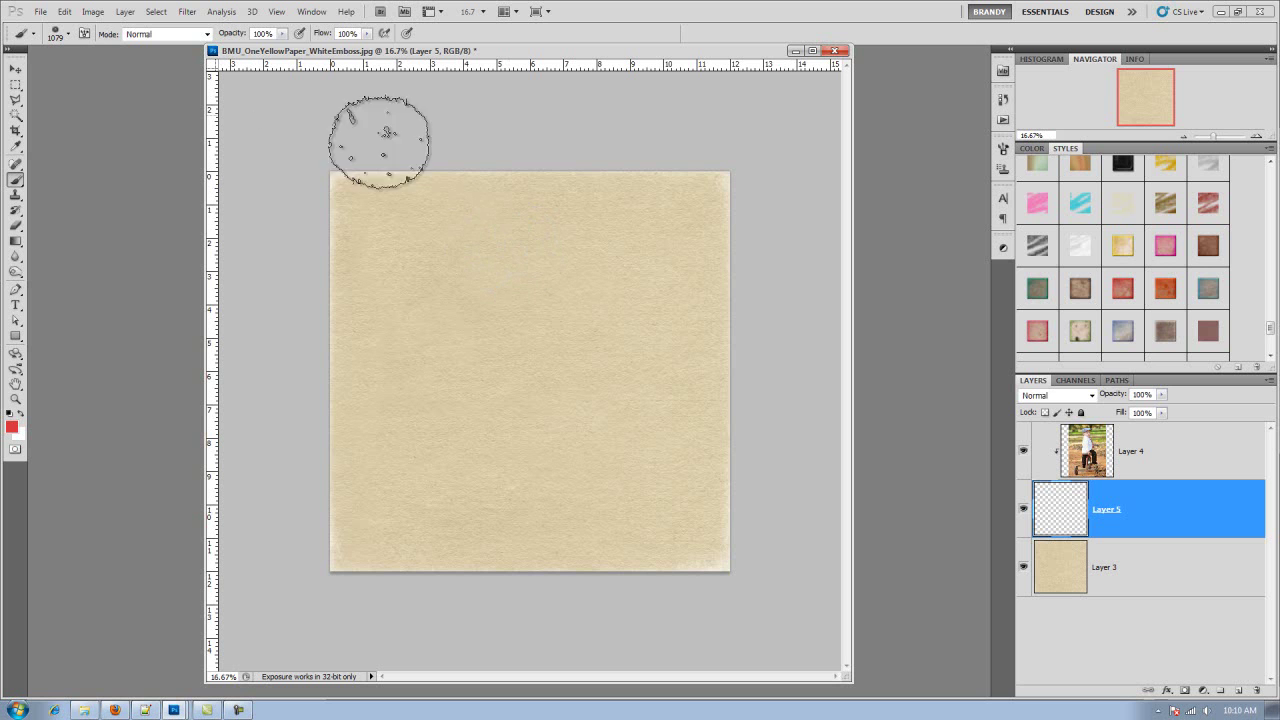
click(69, 35)
double_click(39, 134)
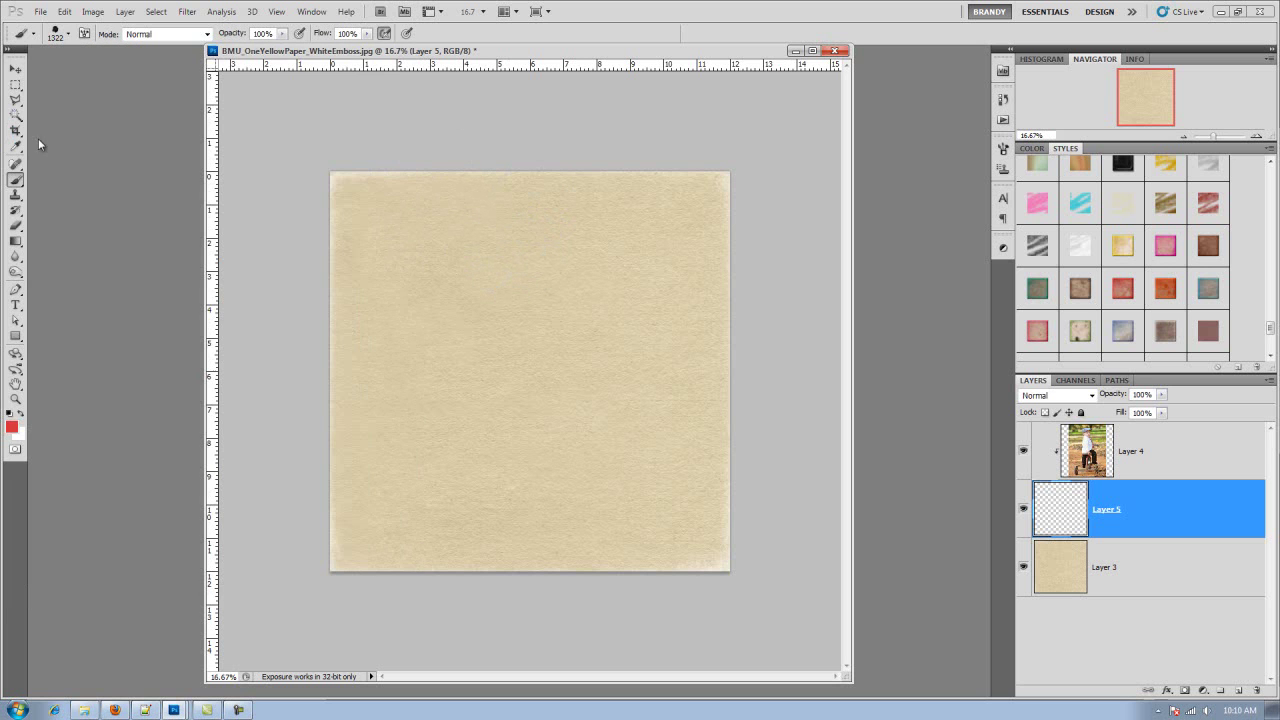
mouse_move(497, 309)
mouse_down()
mouse_move(556, 272)
mouse_move(531, 282)
mouse_move(580, 188)
mouse_move(557, 222)
mouse_move(540, 158)
mouse_move(543, 271)
mouse_move(494, 342)
mouse_move(516, 414)
mouse_move(522, 475)
mouse_move(504, 460)
mouse_move(501, 541)
mouse_move(519, 578)
mouse_up()
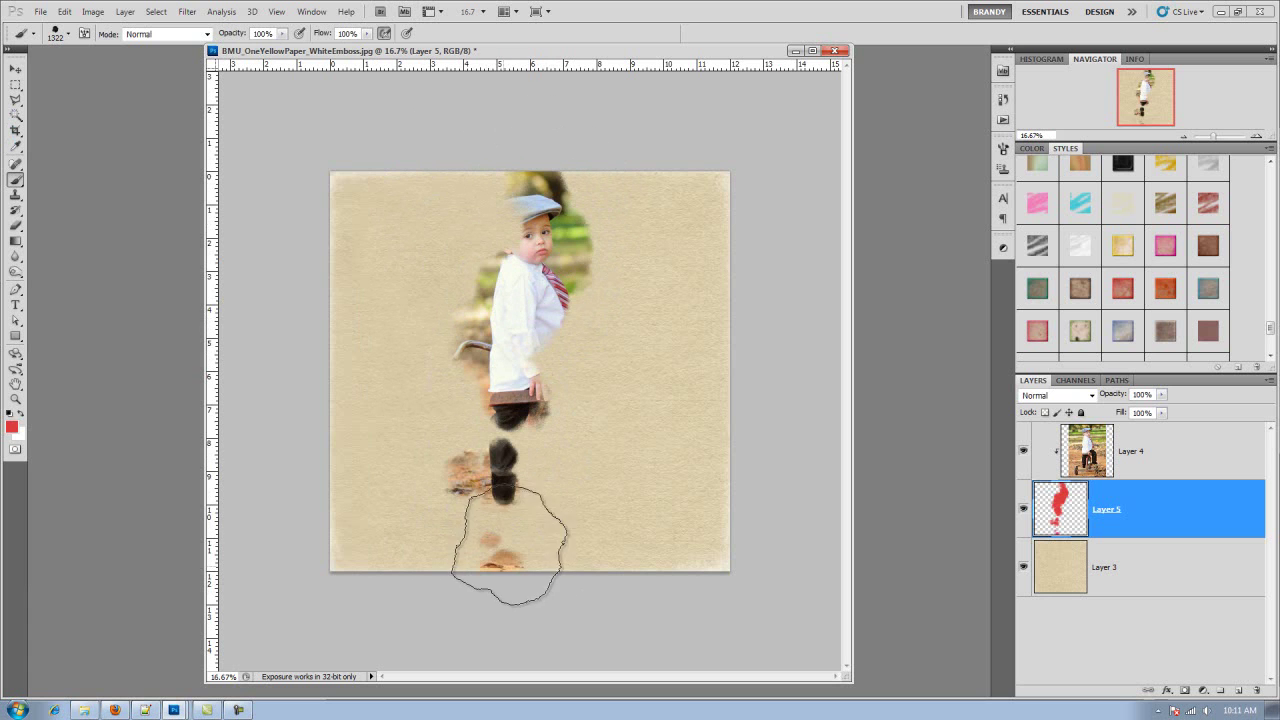
mouse_move(540, 536)
mouse_down()
mouse_move(499, 532)
mouse_move(475, 476)
mouse_move(527, 448)
mouse_move(485, 406)
mouse_move(493, 262)
mouse_move(519, 250)
mouse_move(450, 203)
mouse_up()
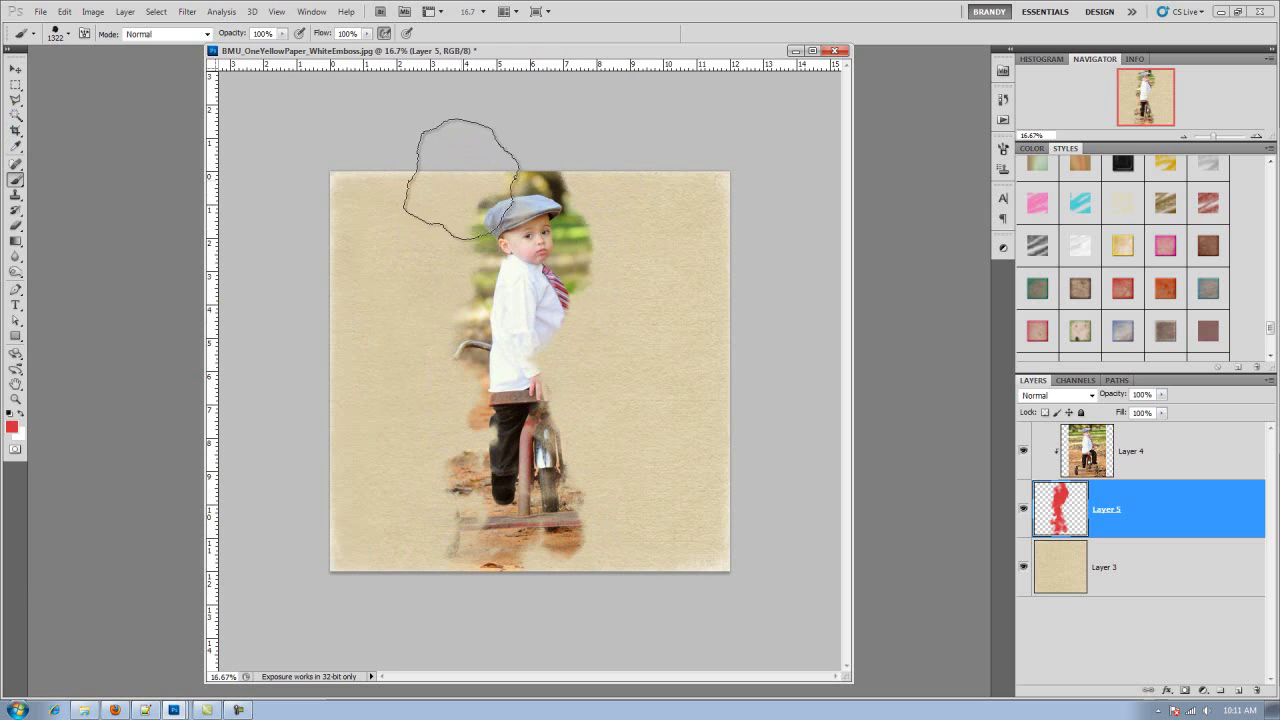
mouse_move(527, 312)
mouse_down()
mouse_move(570, 417)
mouse_move(565, 457)
mouse_move(558, 447)
mouse_move(572, 403)
mouse_move(551, 391)
mouse_move(575, 444)
mouse_move(549, 468)
mouse_move(557, 515)
mouse_move(510, 545)
mouse_up()
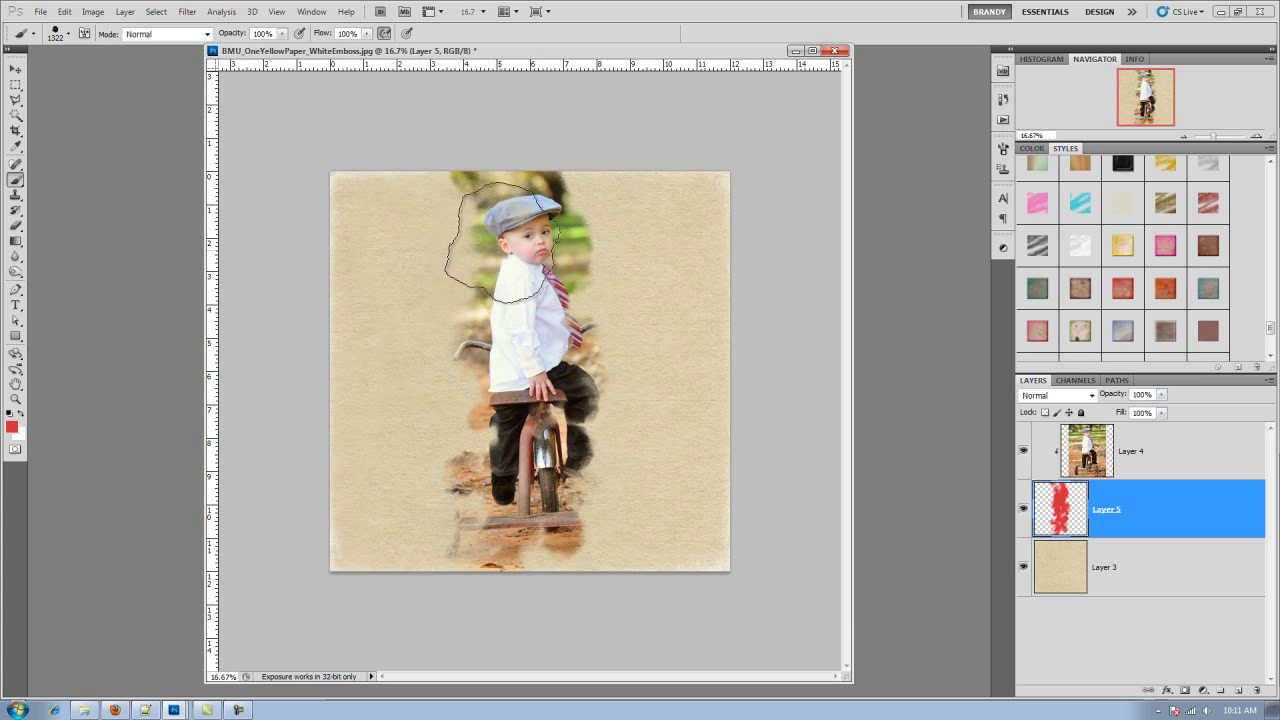
mouse_move(495, 239)
mouse_down()
mouse_move(600, 121)
mouse_move(506, 117)
mouse_move(400, 204)
mouse_up()
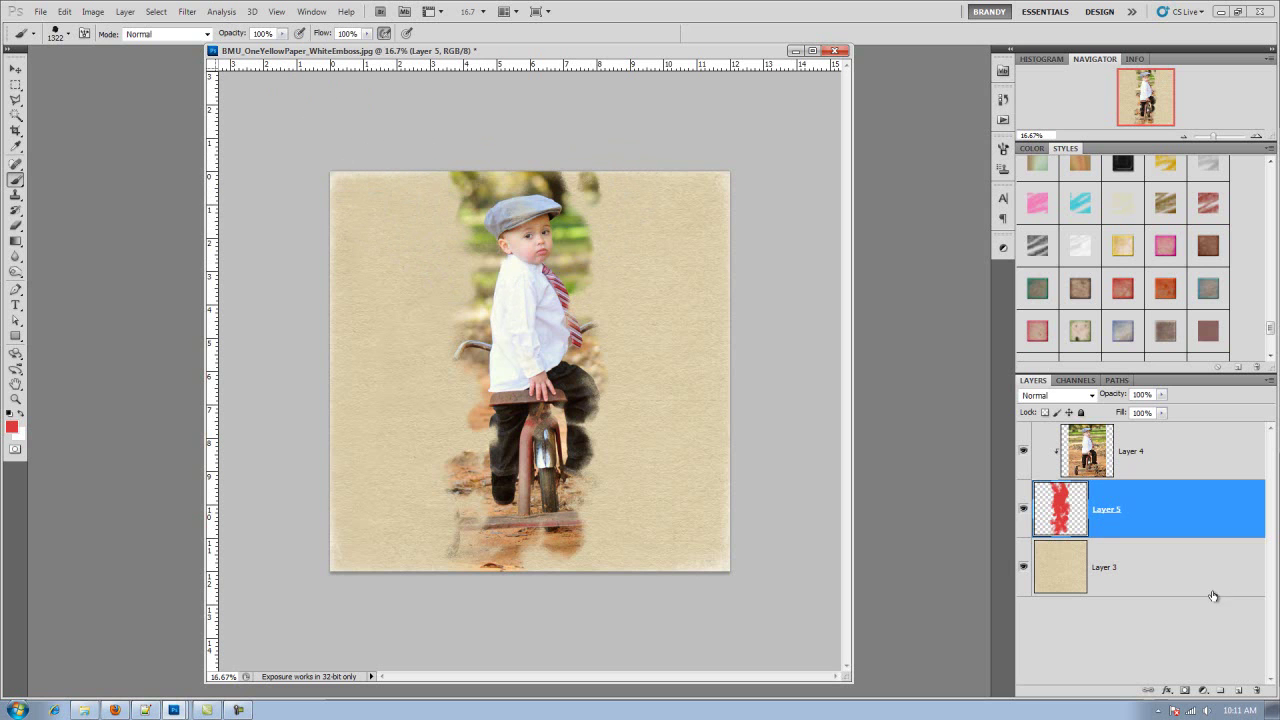
- Add empty Layer 6 above the paper, bring in the Leaves Background, and clip it to Layer 6
click(1075, 563)
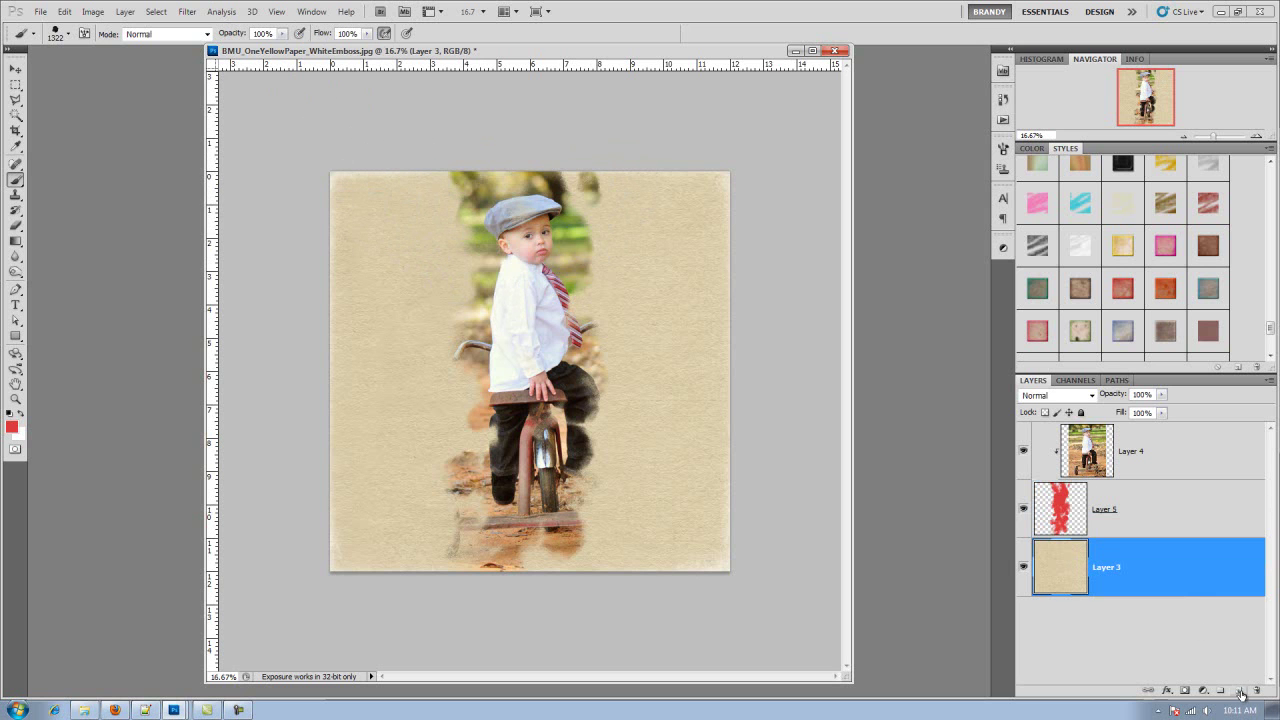
click(1240, 692)
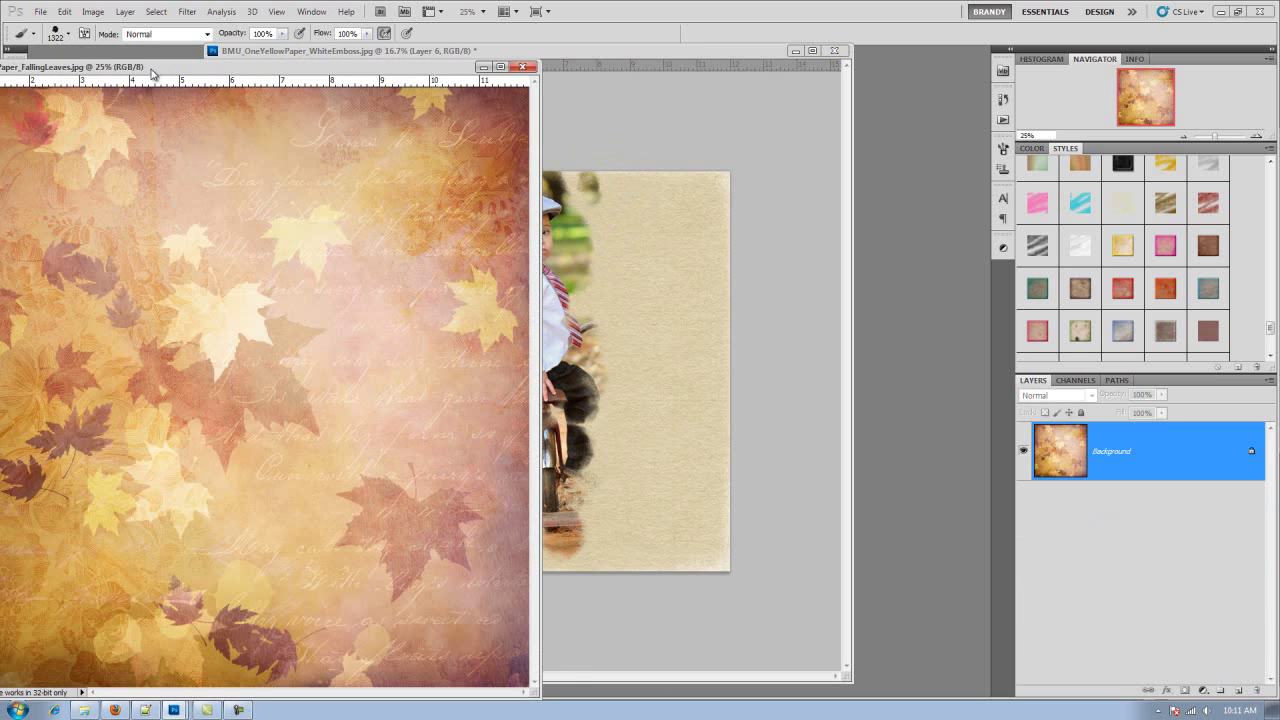
drag(152, 72, 107, 130)
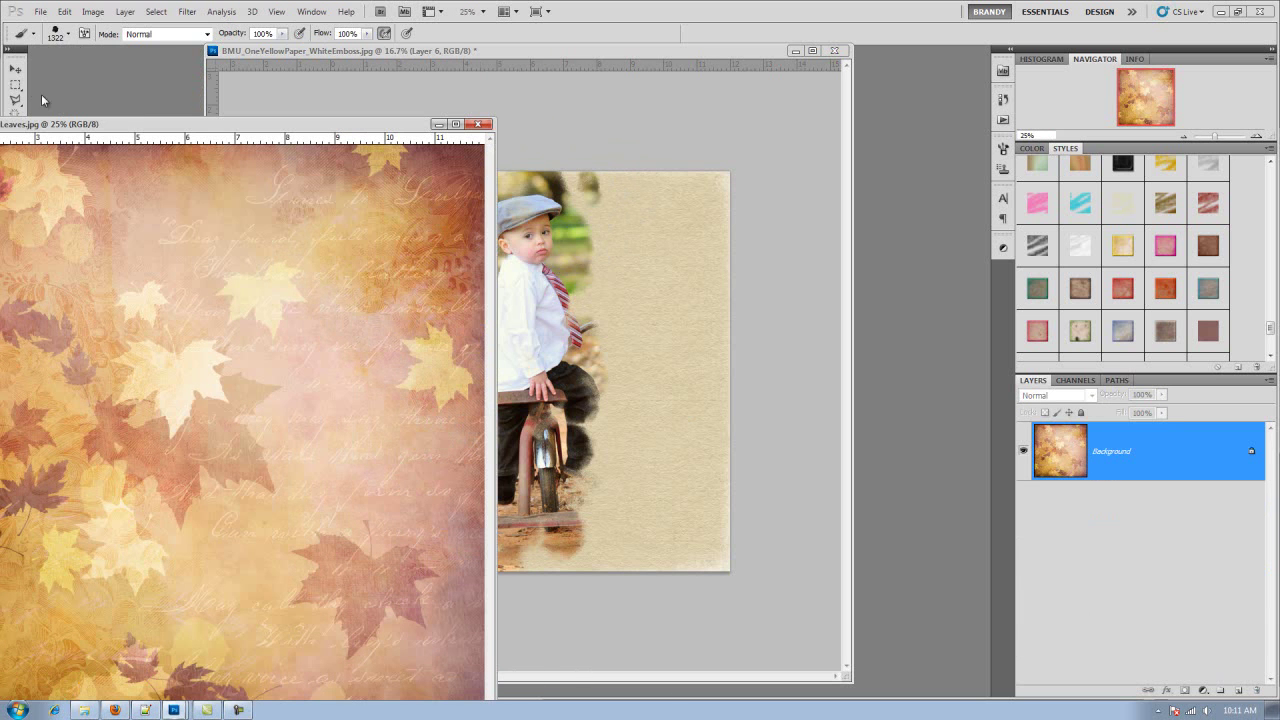
click(20, 72)
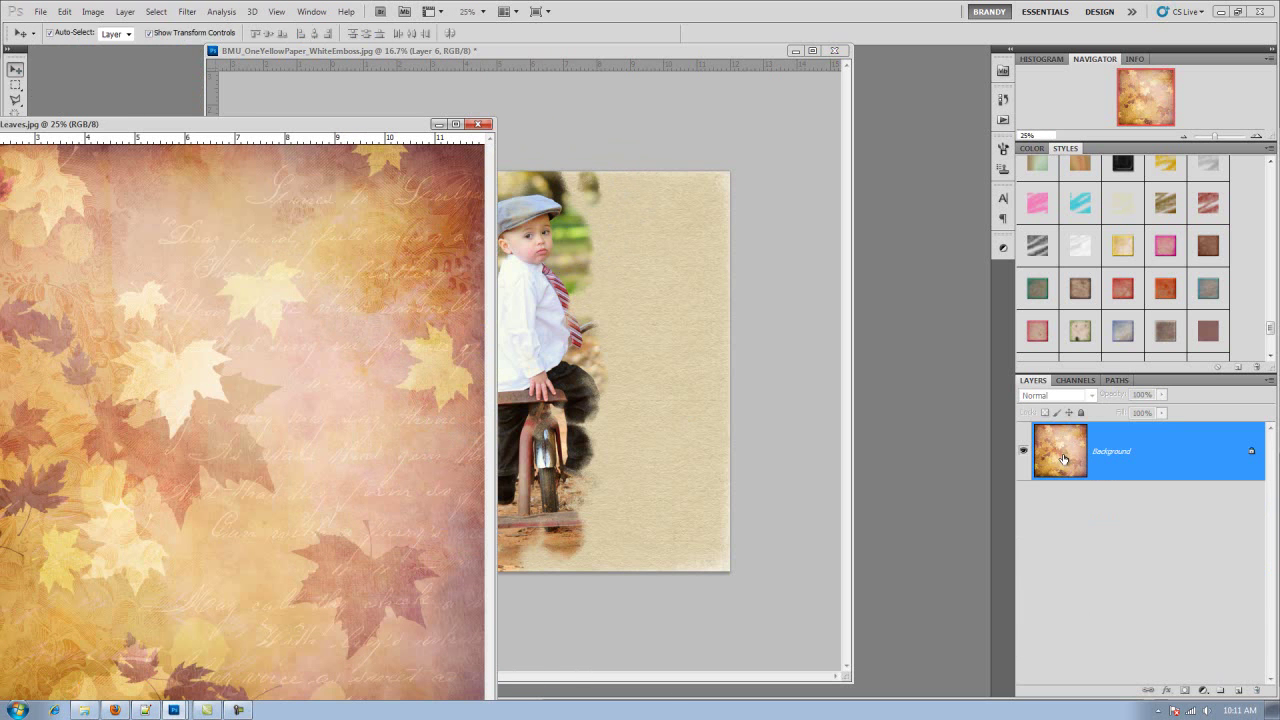
drag(1063, 458, 672, 382)
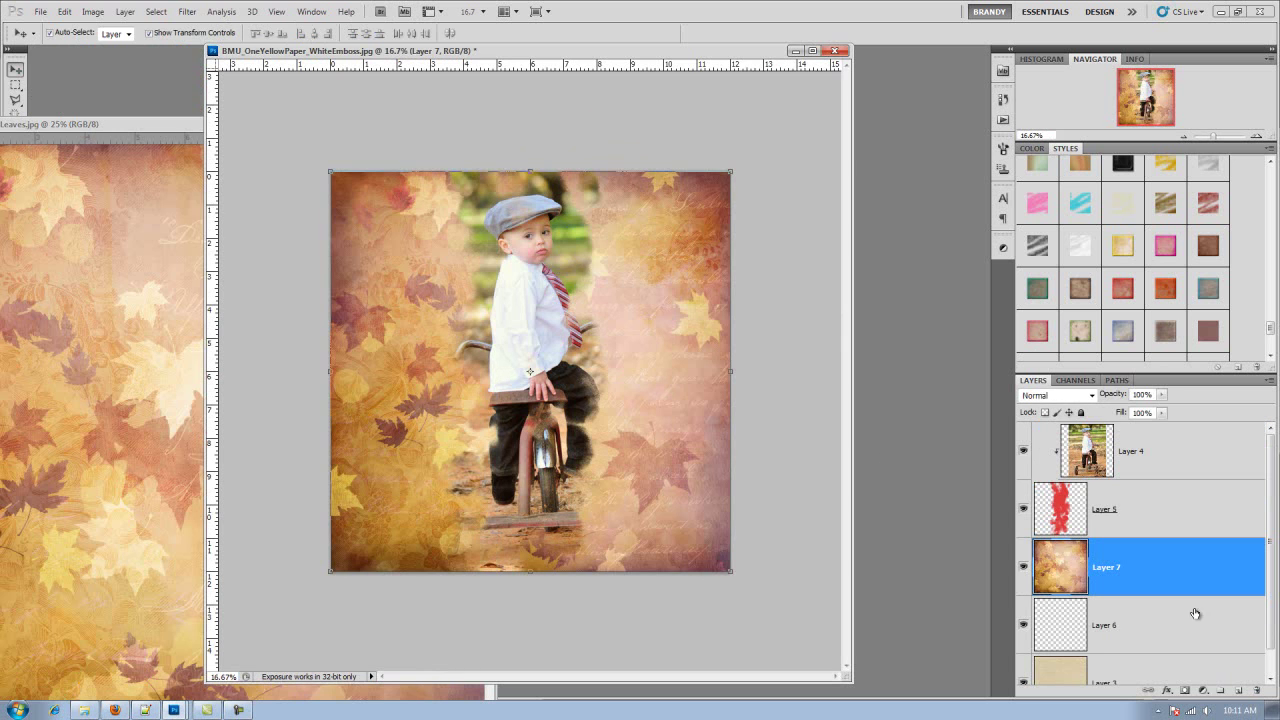
right_click(1173, 573)
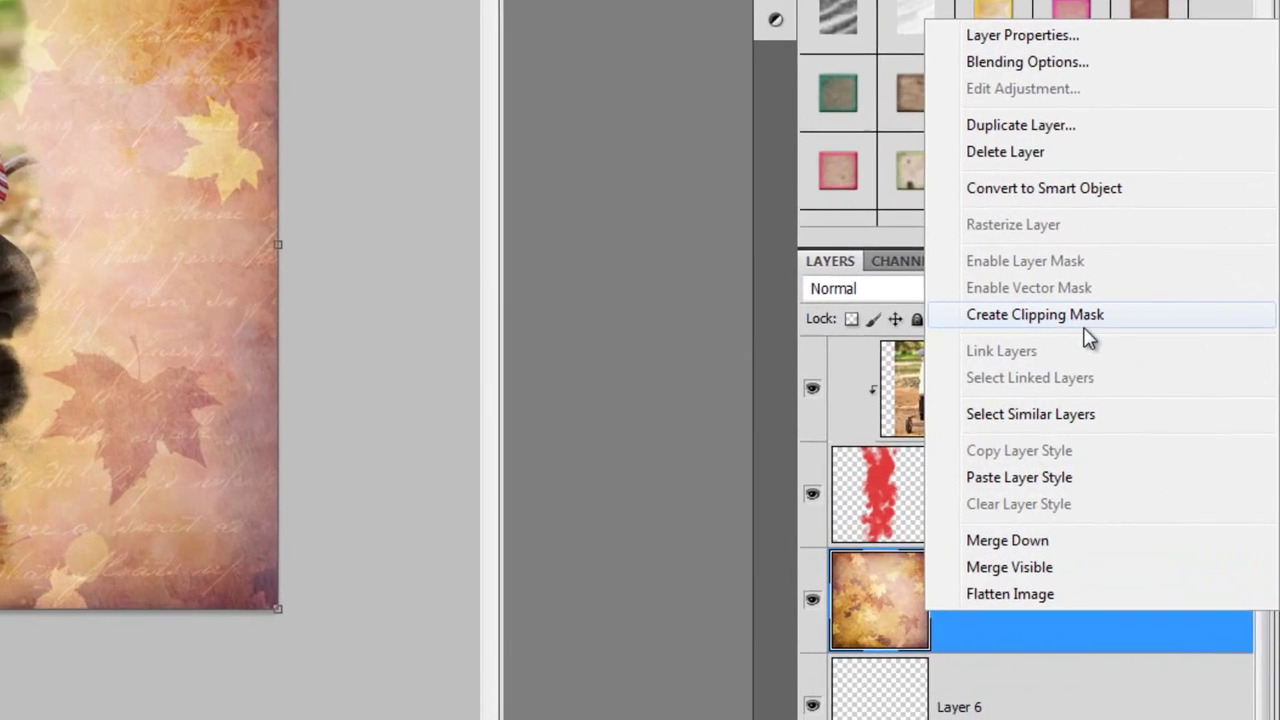
click(1108, 378)
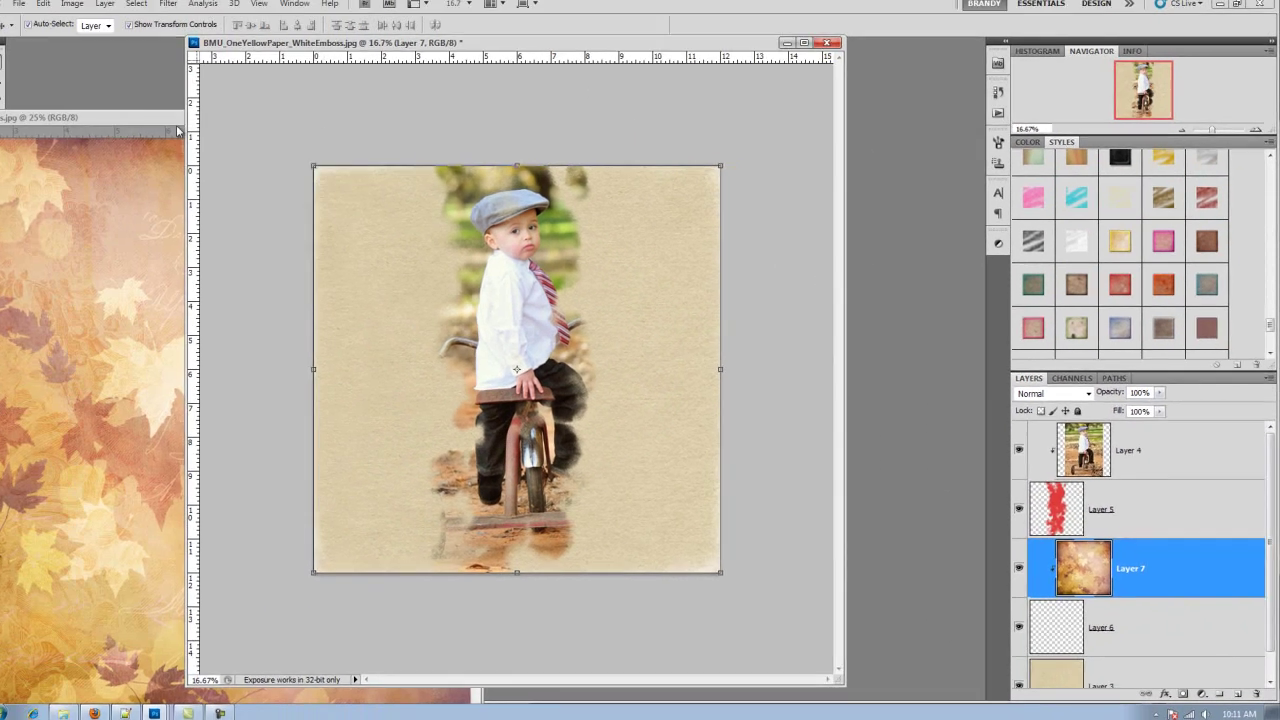
- Close Leaves.jpg and select Layer 6 with the Brush tool ready
click(313, 135)
key(ctrl+w)
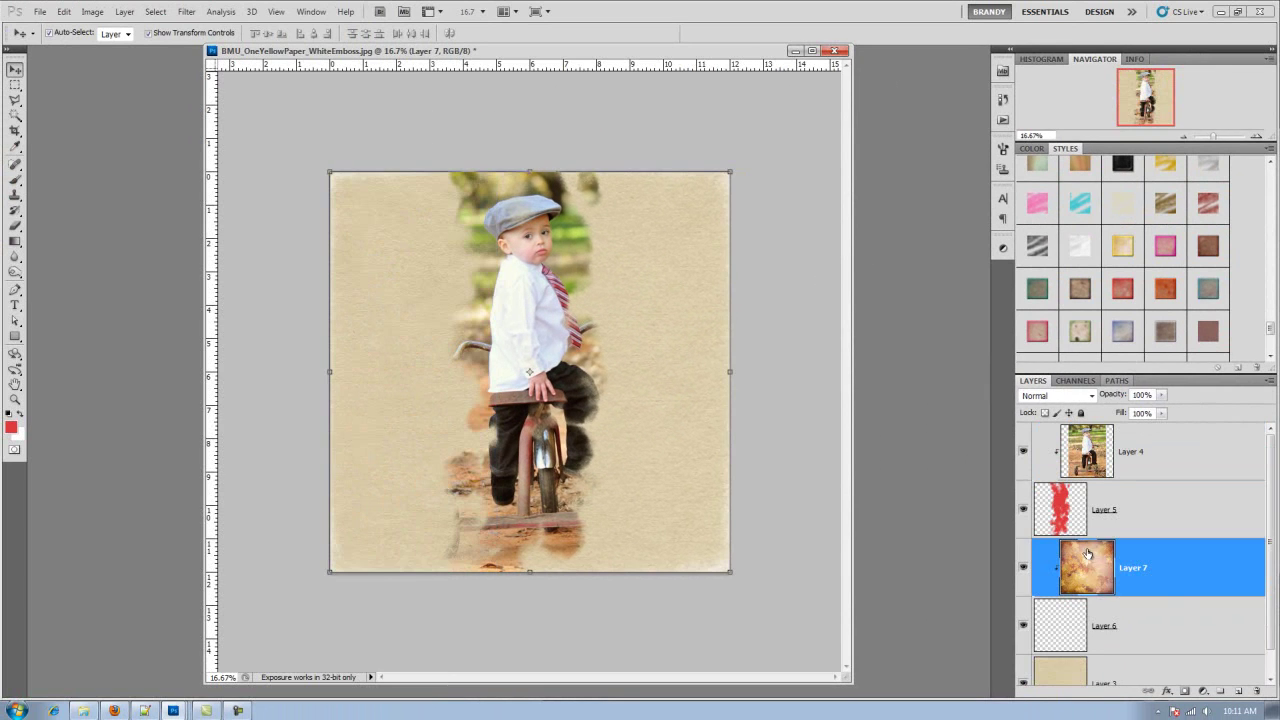
click(1066, 637)
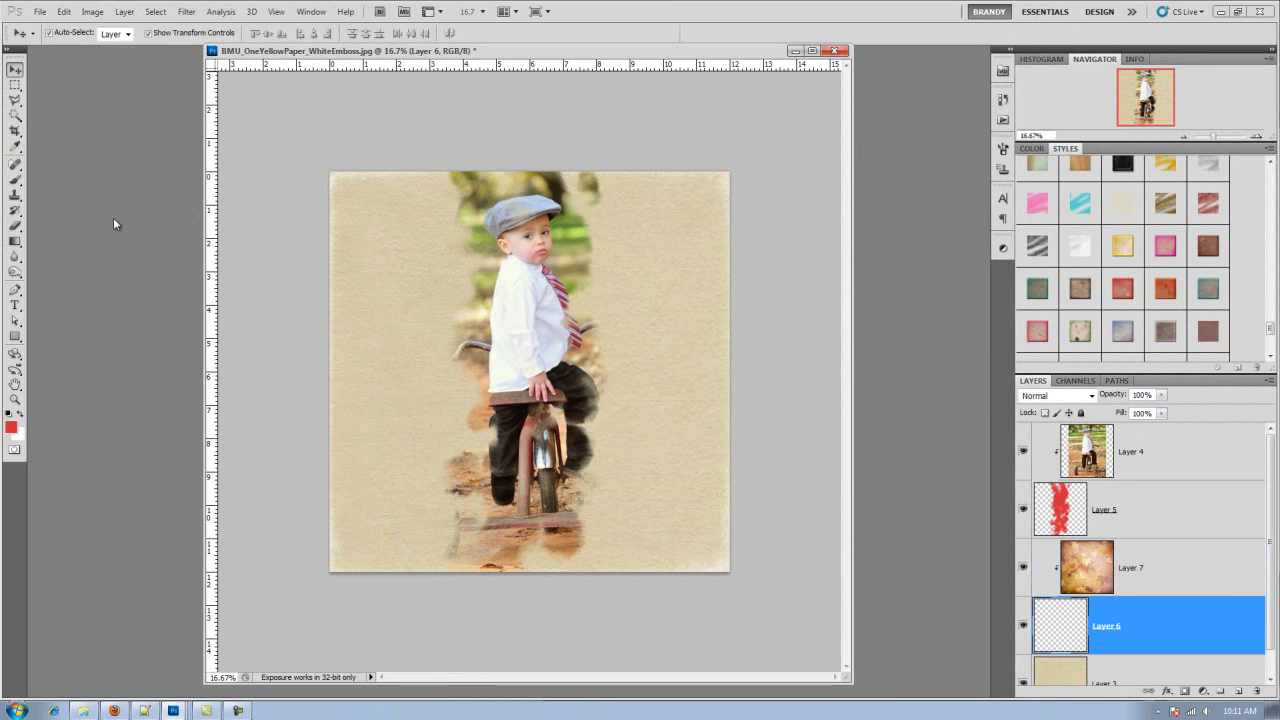
click(15, 180)
- With grunge brush 1782 at size 1600, reveal leaves along the boy's left side
click(66, 33)
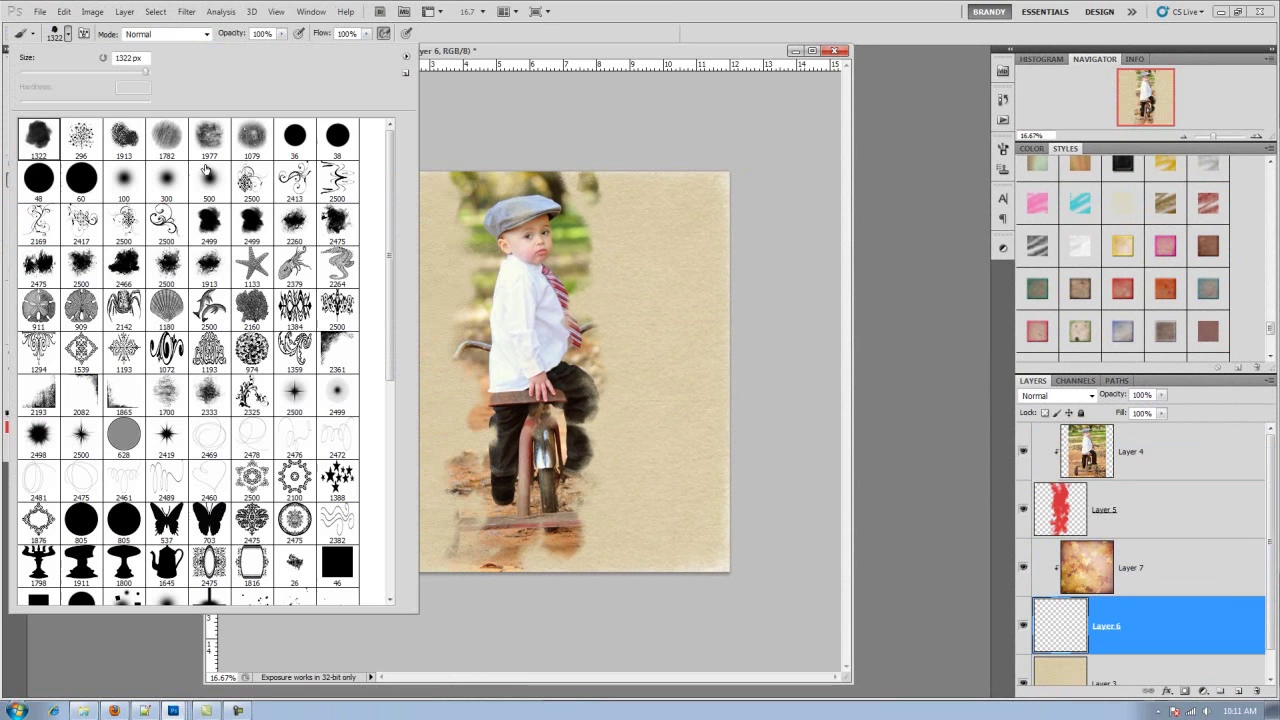
double_click(167, 137)
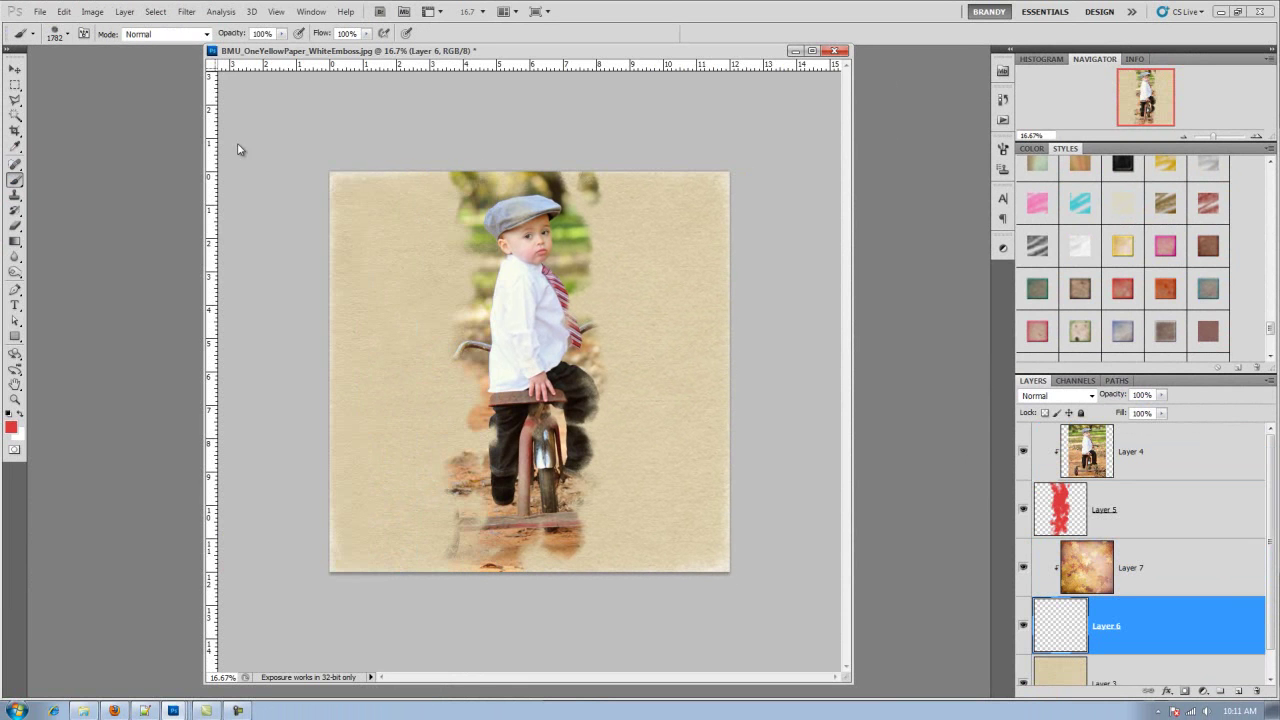
key(bracketleft)
key(bracketleft)
mouse_move(463, 206)
mouse_down()
mouse_move(480, 263)
mouse_move(510, 291)
mouse_move(574, 285)
mouse_move(560, 272)
mouse_move(496, 366)
mouse_move(467, 362)
mouse_move(480, 420)
mouse_move(465, 456)
mouse_move(484, 490)
mouse_up()
- Switch to grunge brush 1913 and reveal more leaves from the boy's head downward
click(70, 35)
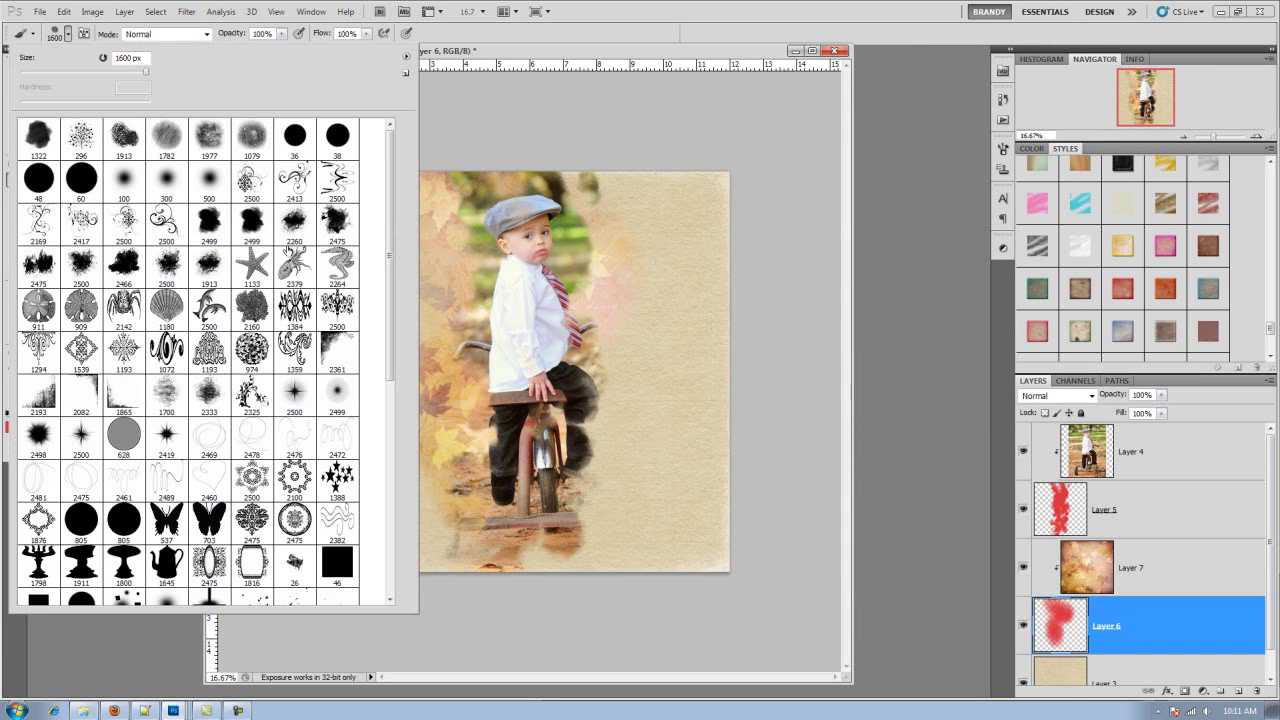
double_click(128, 140)
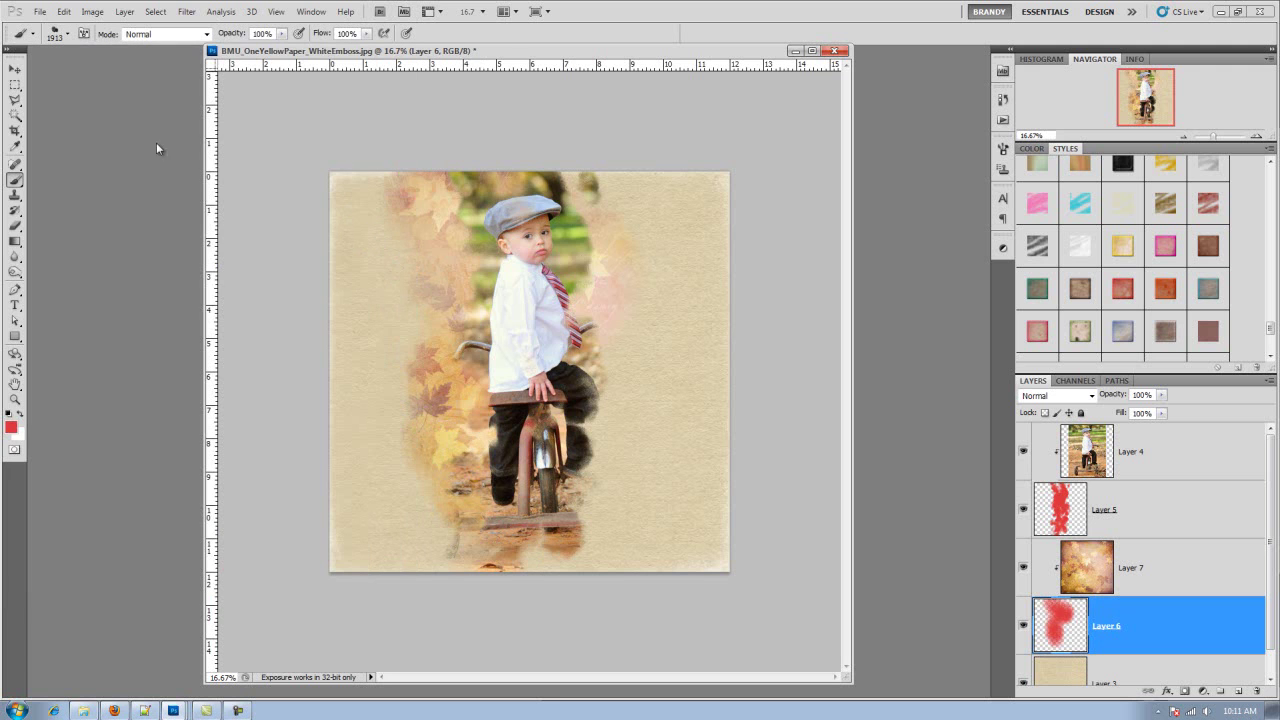
mouse_move(565, 179)
mouse_down()
mouse_move(536, 606)
mouse_move(473, 603)
mouse_move(544, 437)
mouse_move(467, 318)
mouse_move(485, 230)
mouse_up()
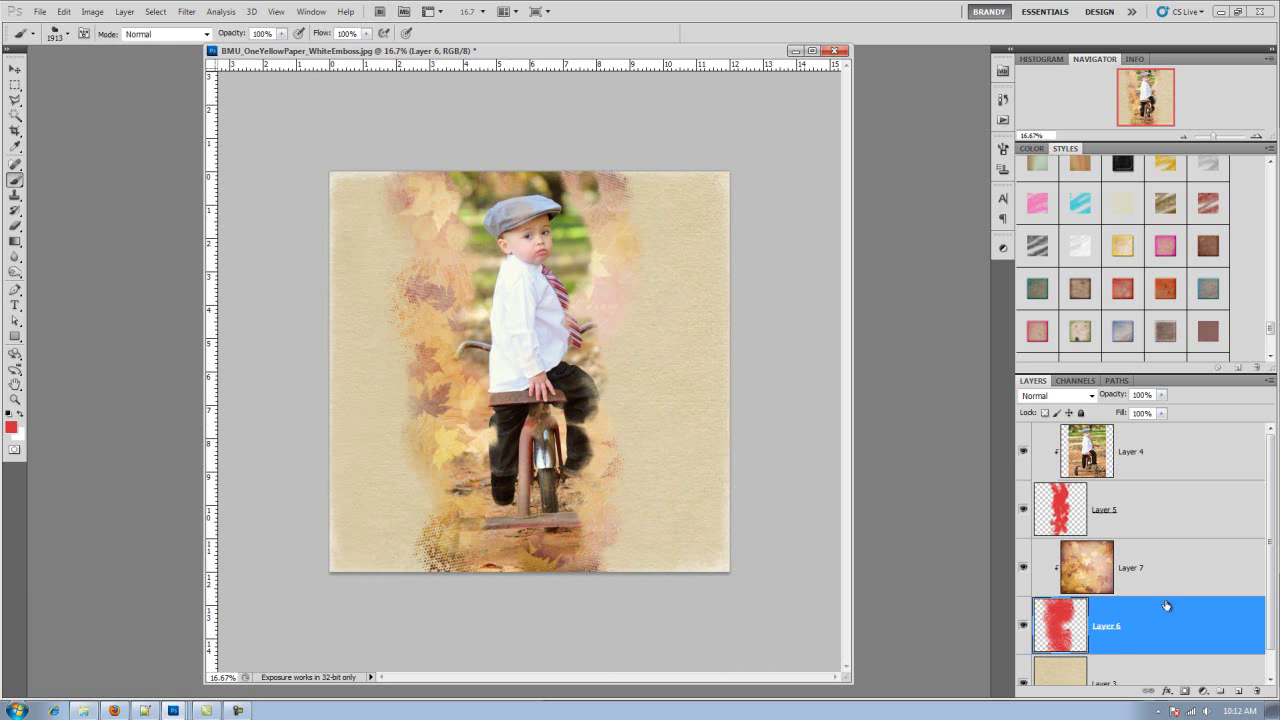
- Erase leaves on Layer 6's left side with eraser brush 296, then select tan paper Layer 3
click(15, 226)
click(67, 34)
double_click(85, 140)
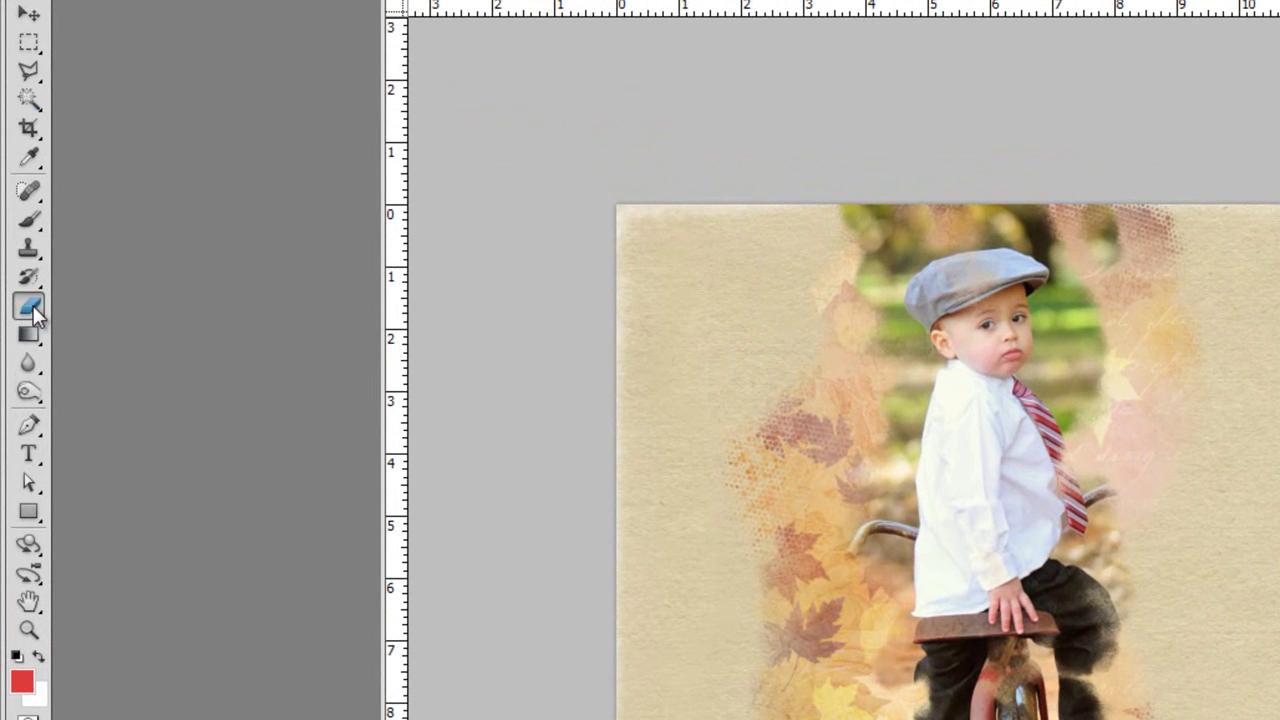
click(29, 311)
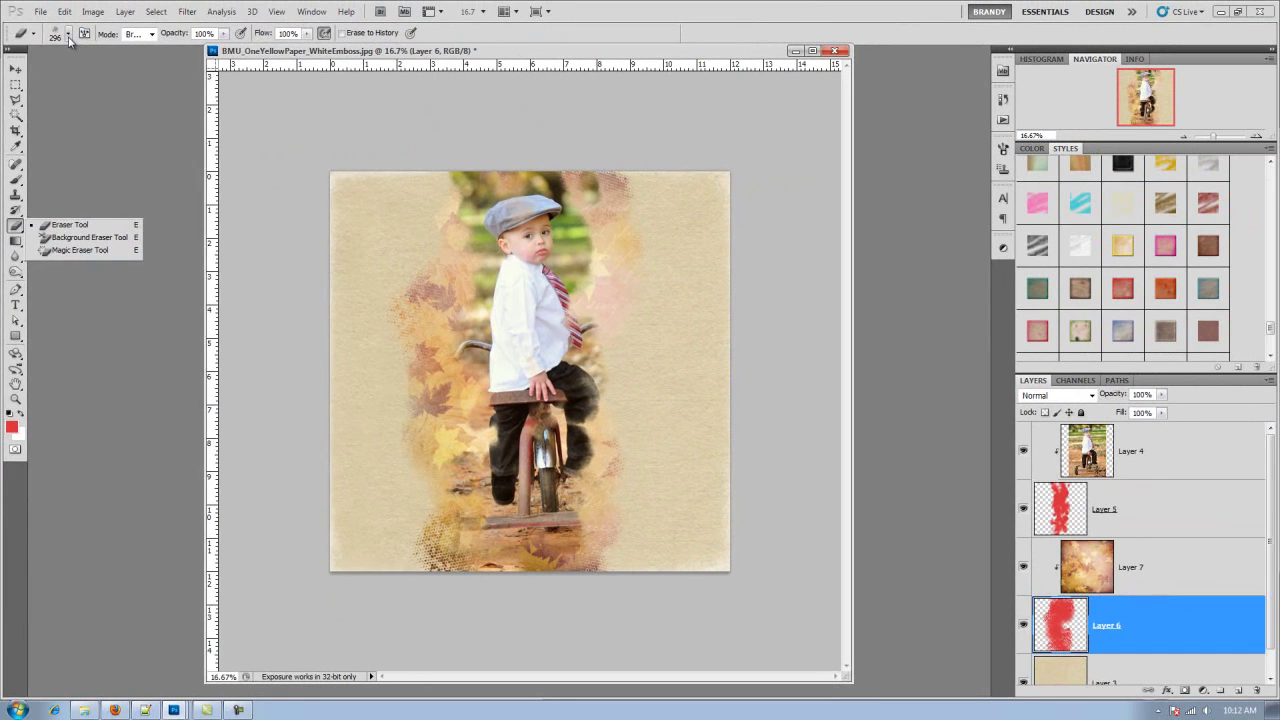
click(68, 34)
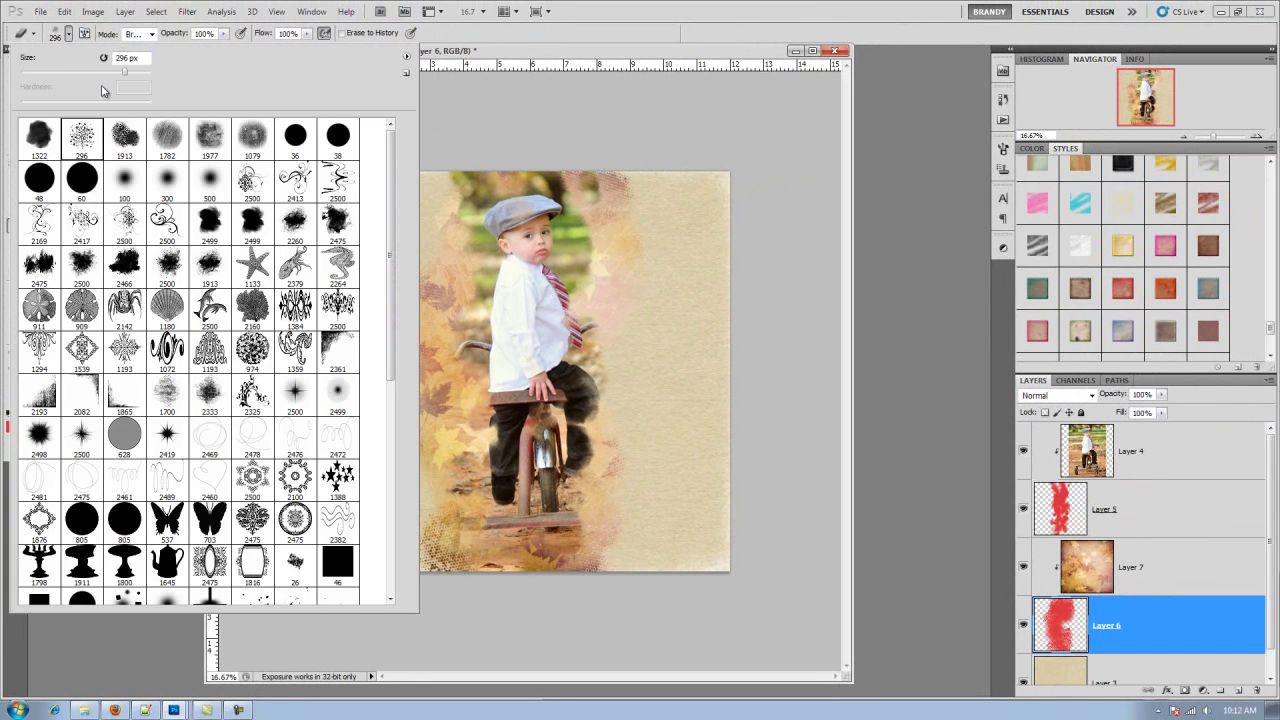
key(Return)
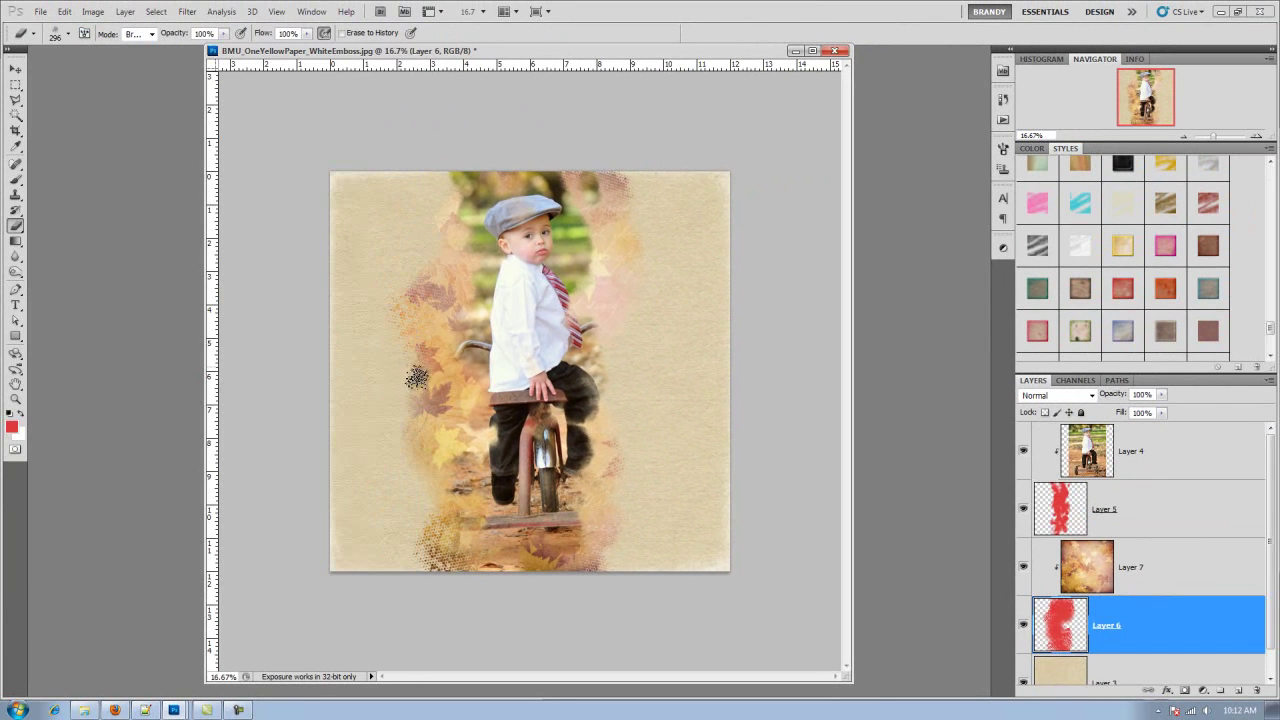
mouse_move(416, 390)
mouse_down()
mouse_move(405, 446)
mouse_move(424, 448)
mouse_move(430, 472)
mouse_move(427, 550)
mouse_move(432, 514)
mouse_up()
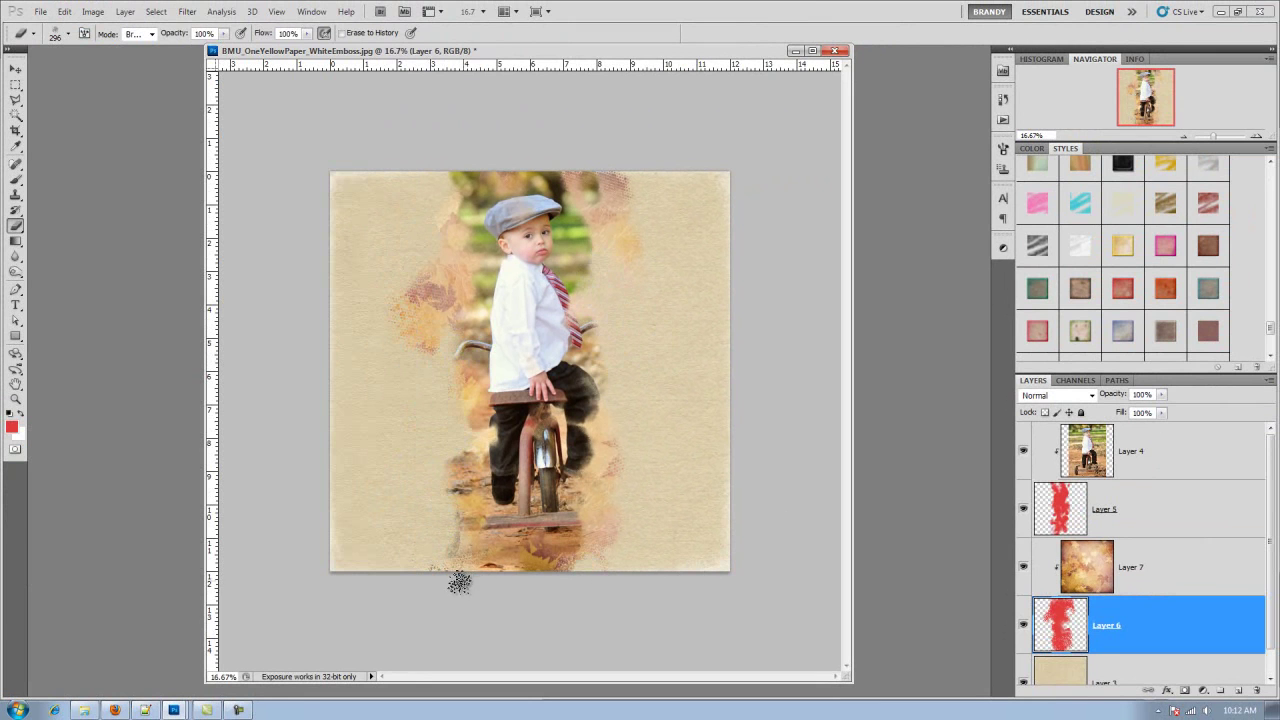
click(1168, 573)
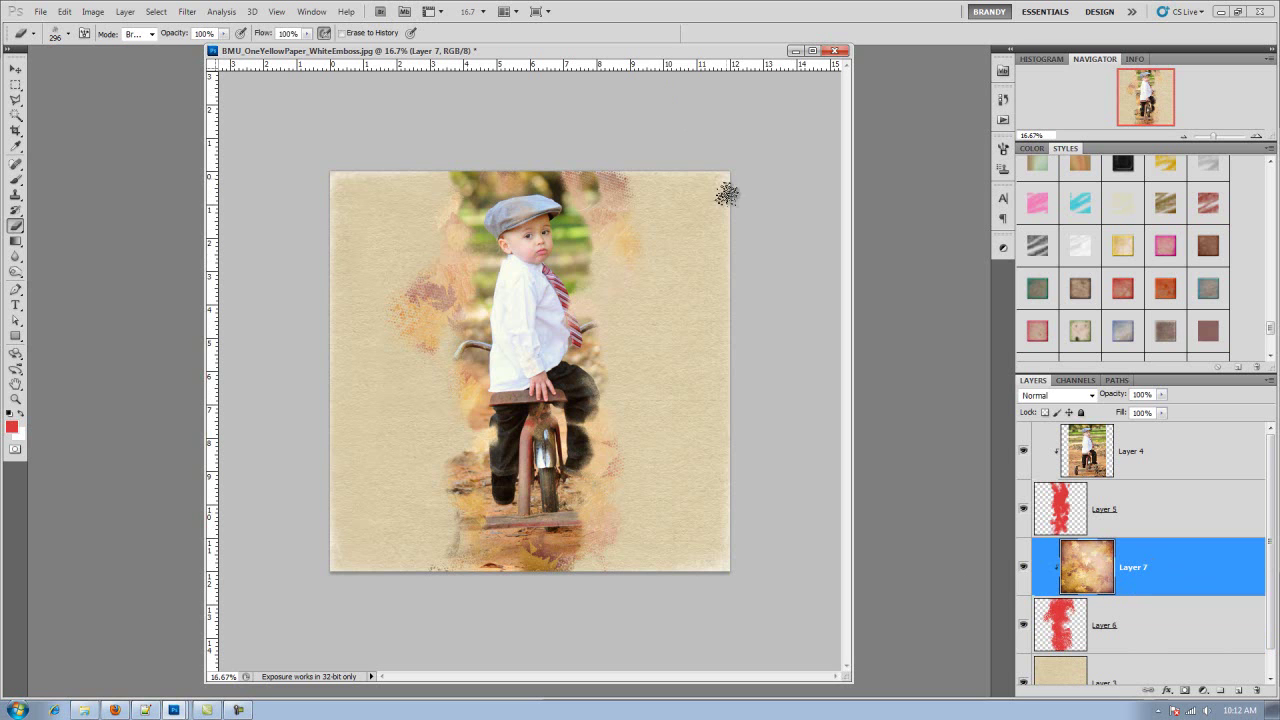
click(1119, 673)
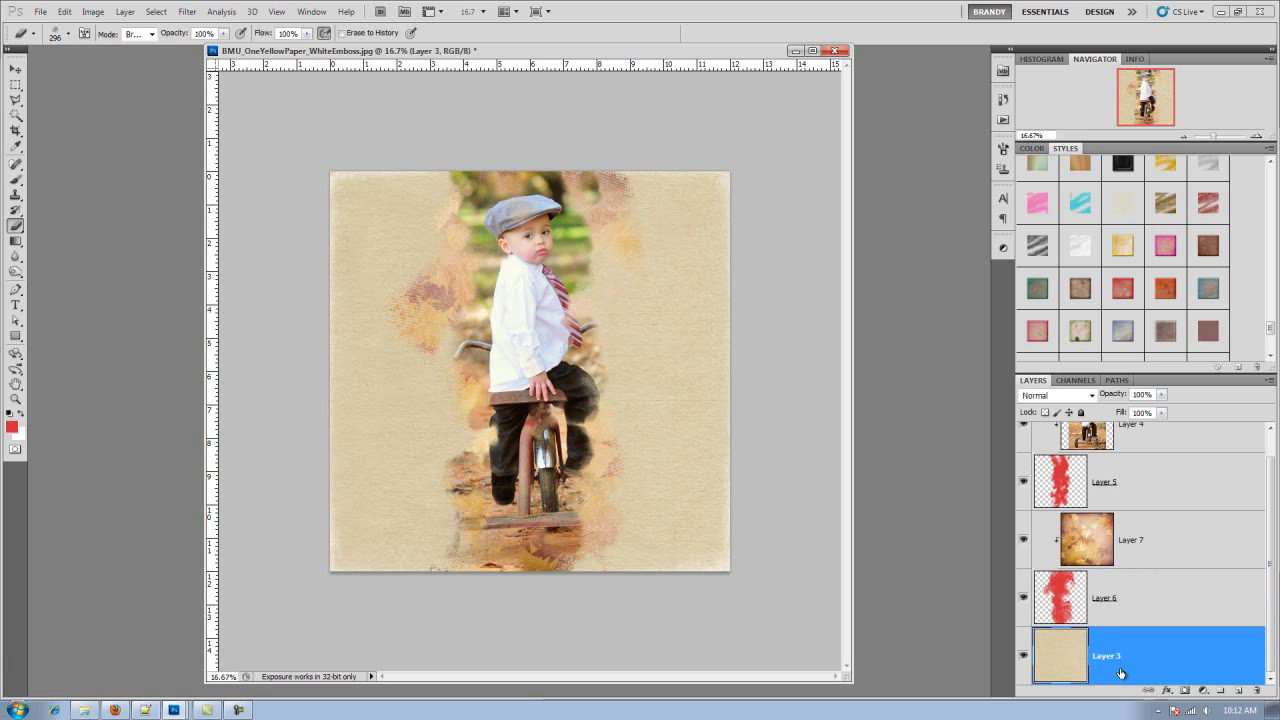
- Add Layer 8 above the tan paper and set the foreground colour to a dark brown
click(1240, 694)
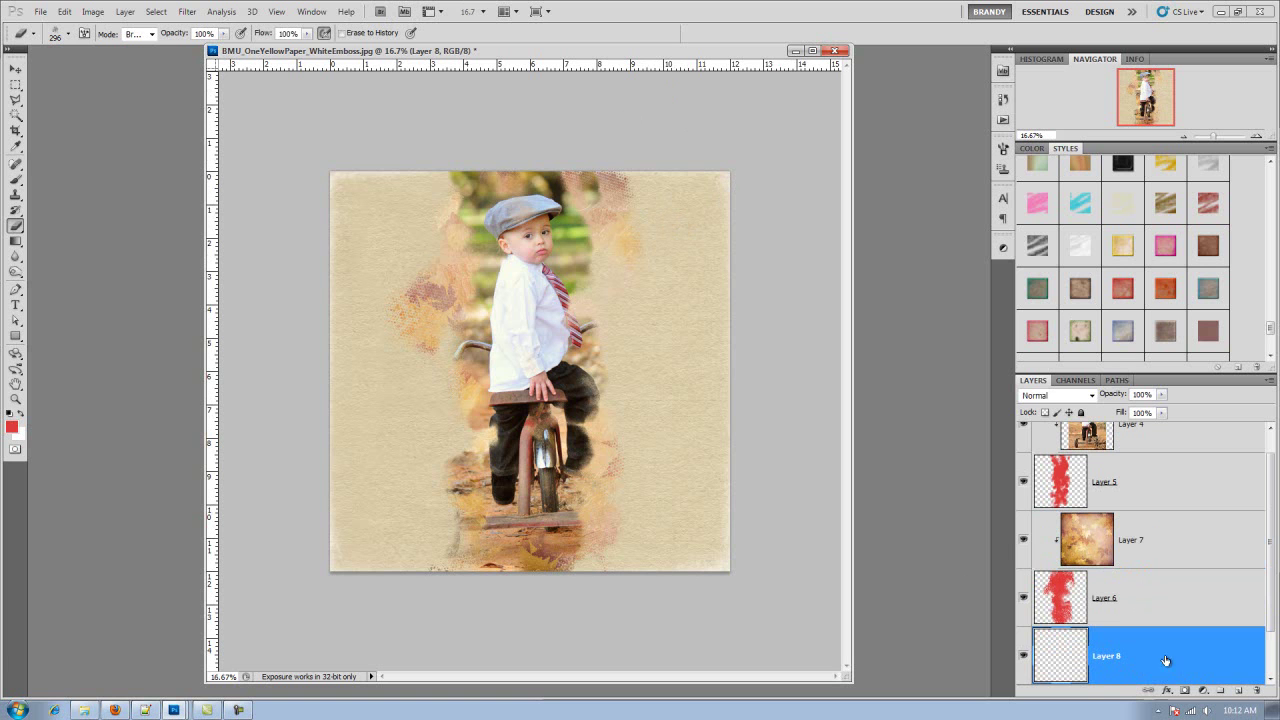
scroll(1273, 623, down, 1)
click(11, 427)
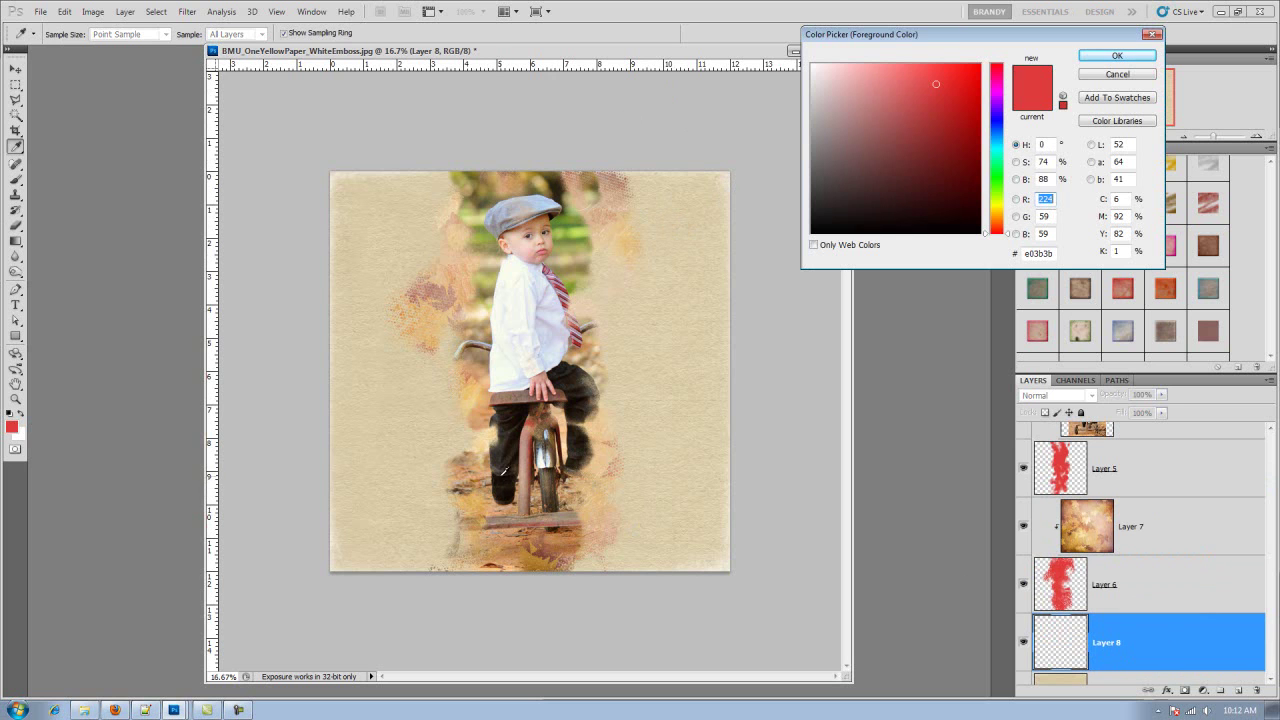
click(512, 416)
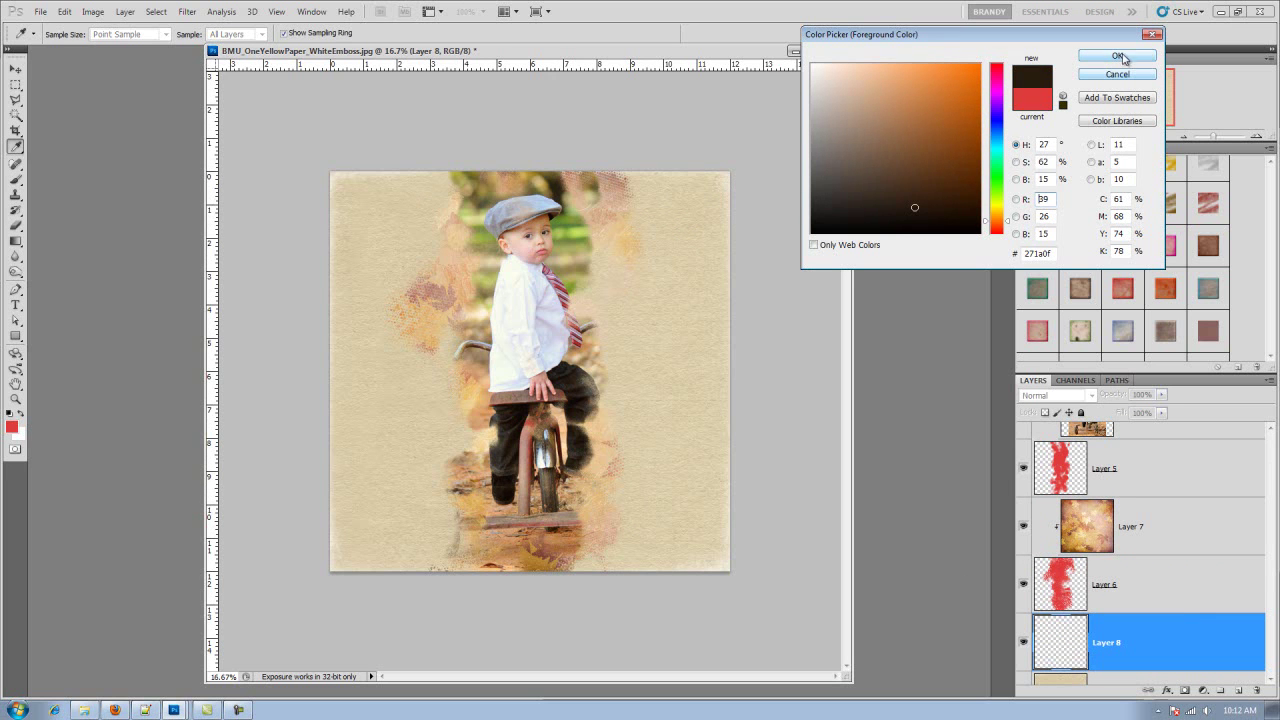
click(894, 176)
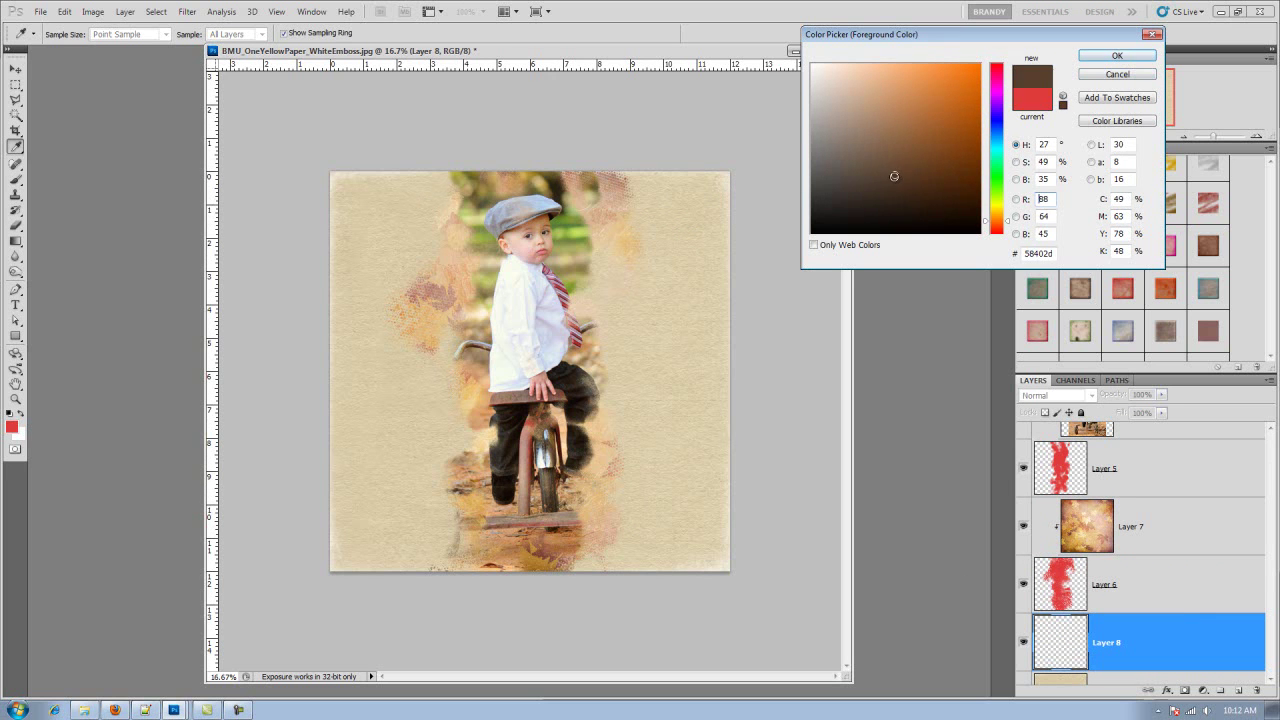
click(1117, 56)
key(e)
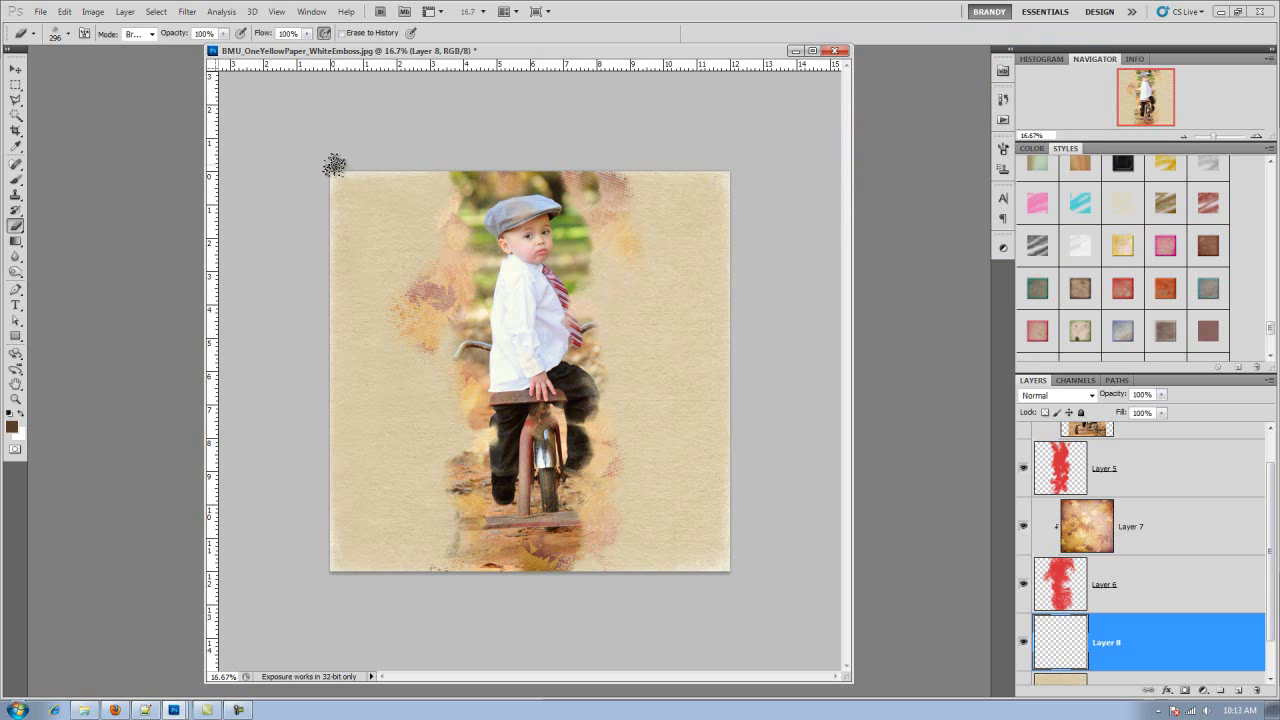
- Paint brown grunge with brush 296 along the top edge and down the right edge
click(15, 179)
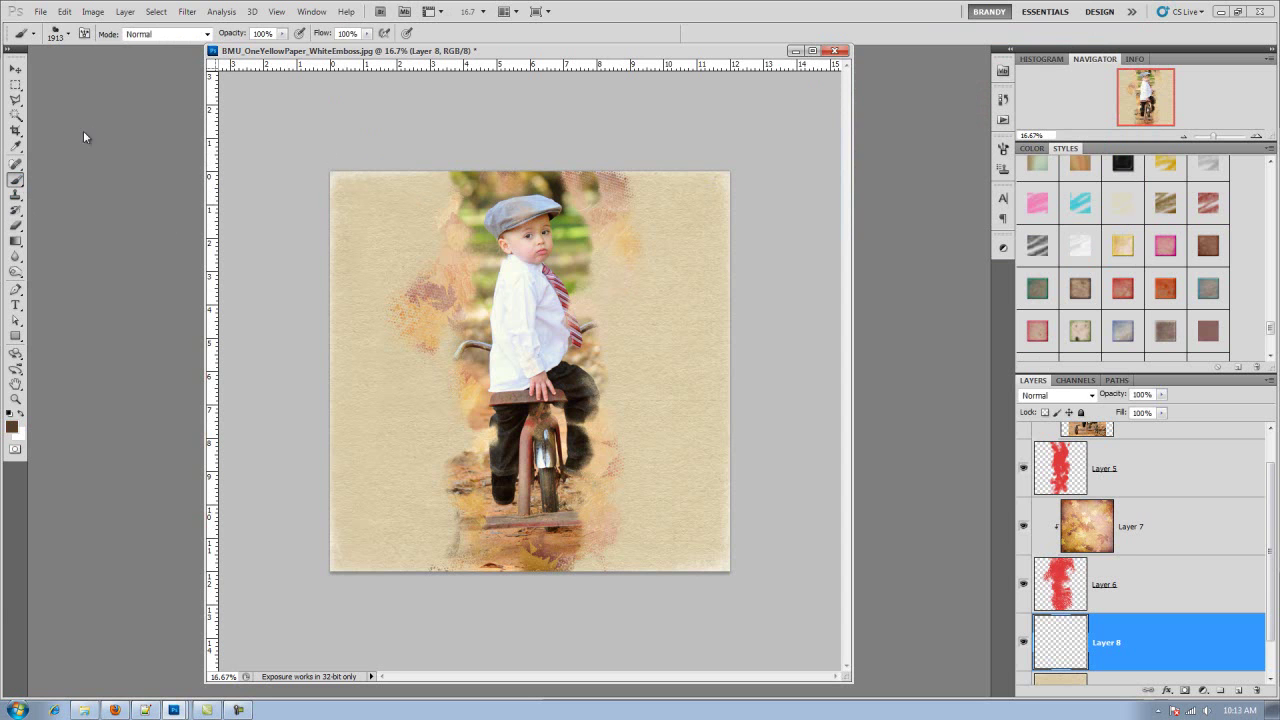
click(68, 37)
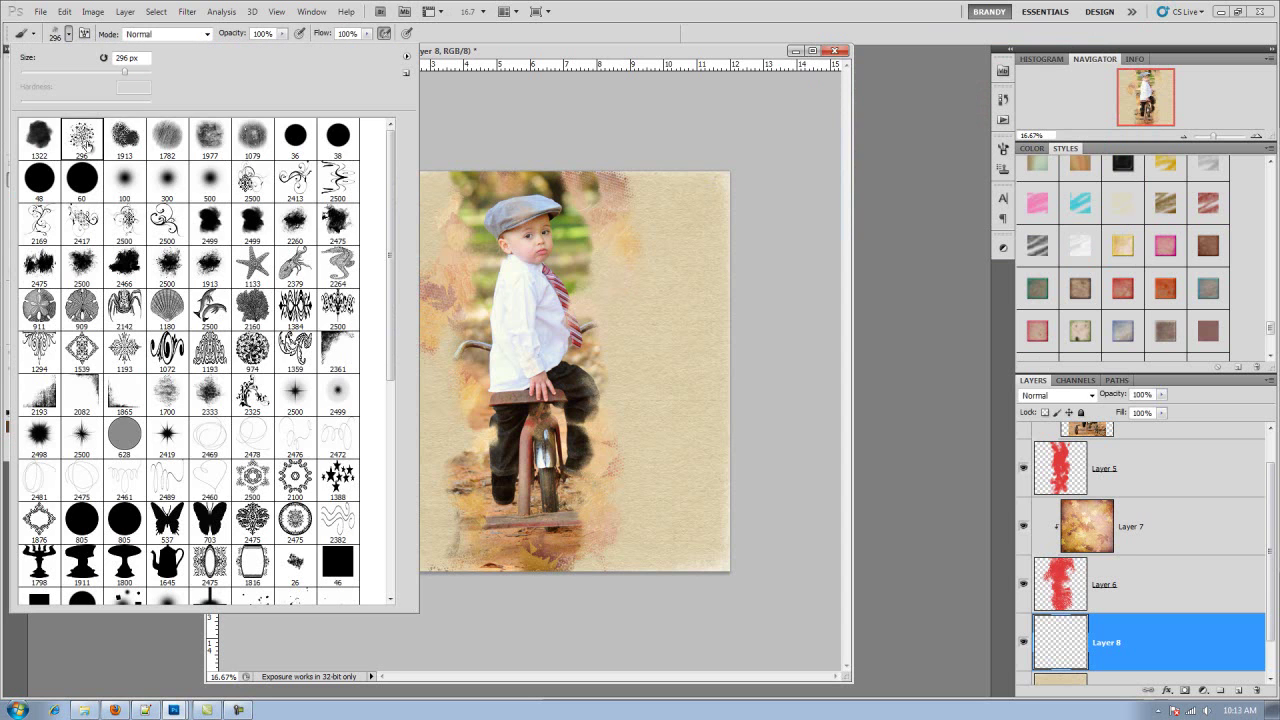
double_click(91, 149)
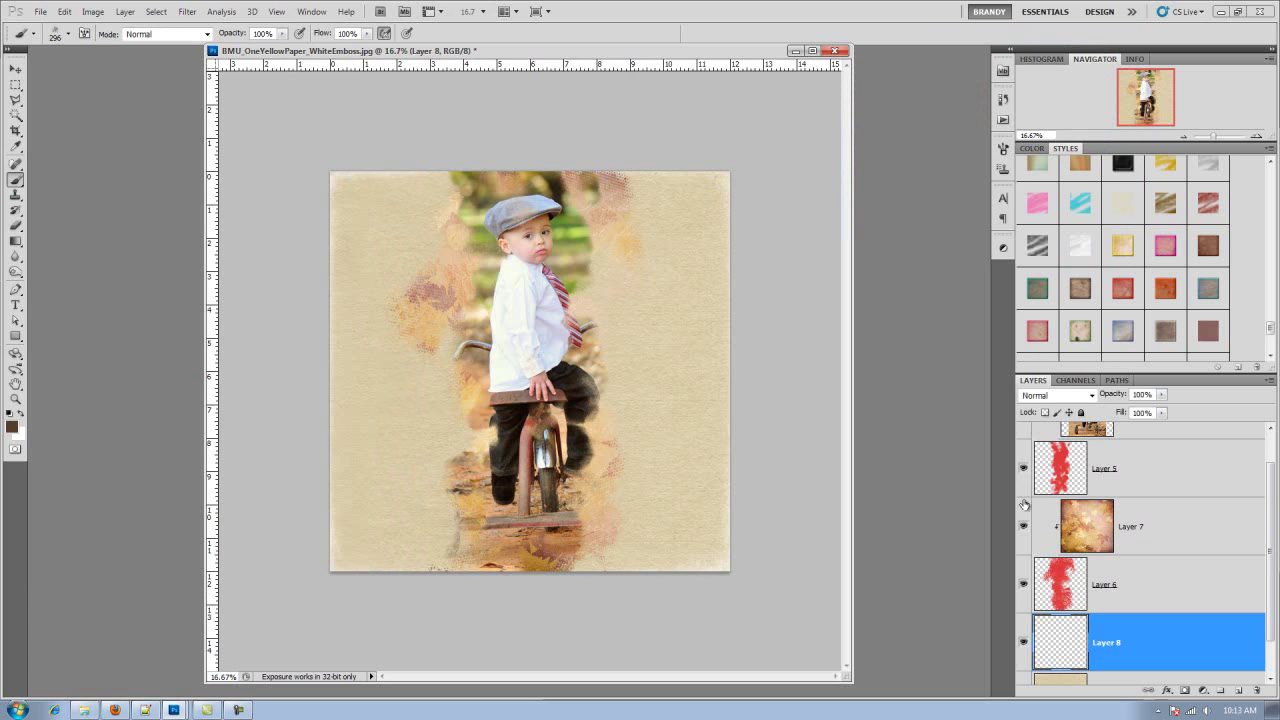
click(333, 166)
mouse_move(367, 147)
mouse_down()
mouse_move(692, 148)
mouse_move(662, 155)
mouse_move(737, 153)
mouse_move(753, 179)
mouse_up()
click(751, 337)
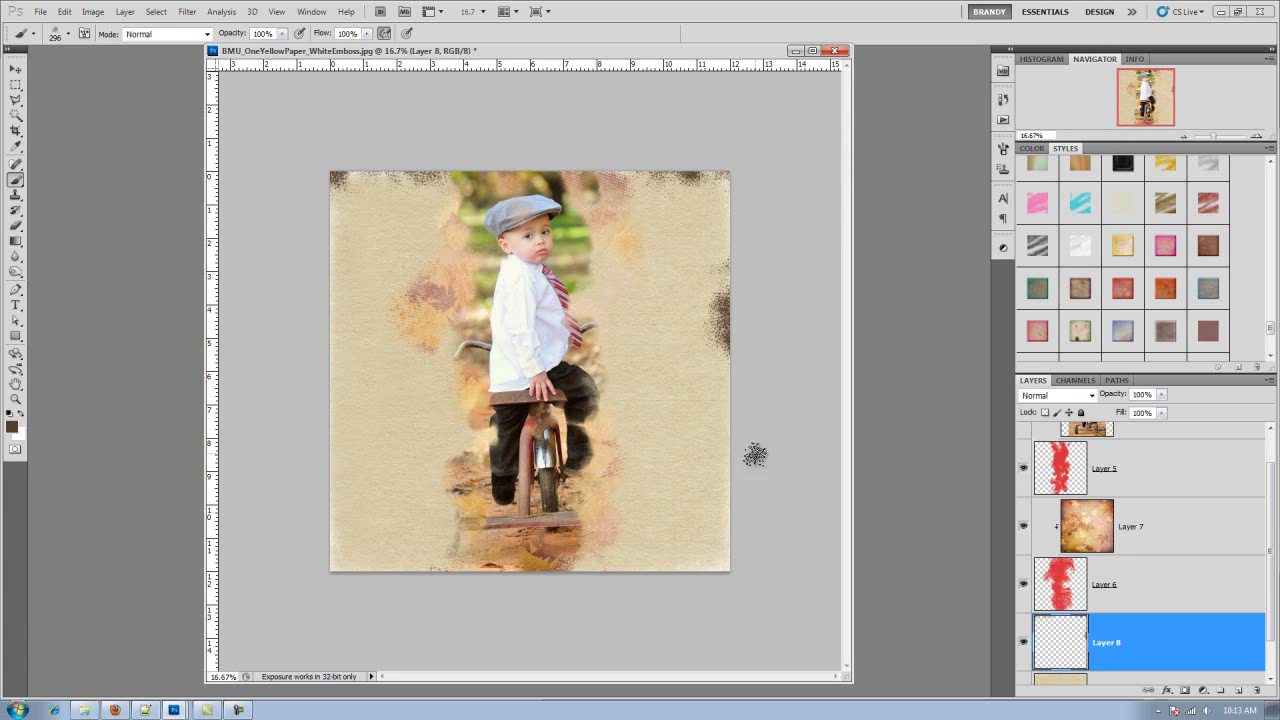
click(757, 500)
click(757, 528)
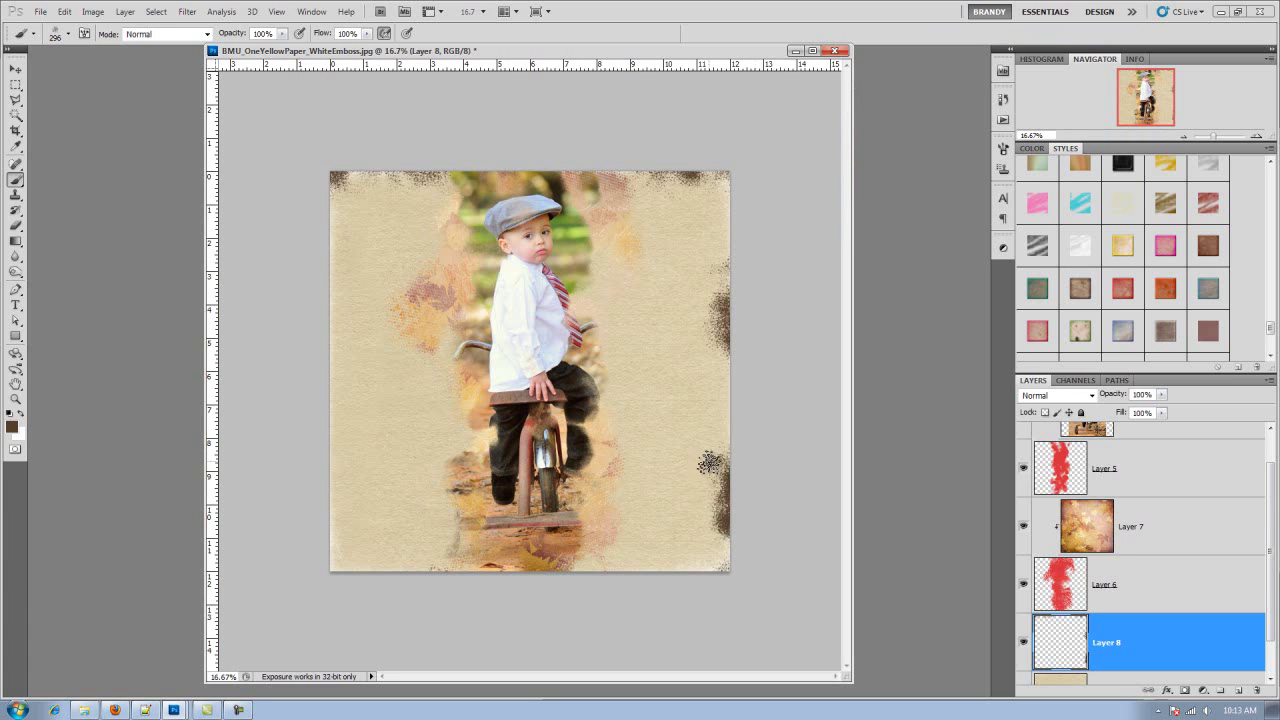
- Add brown grunge along the bottom corners and dark streaks beside the photo's left side
click(667, 598)
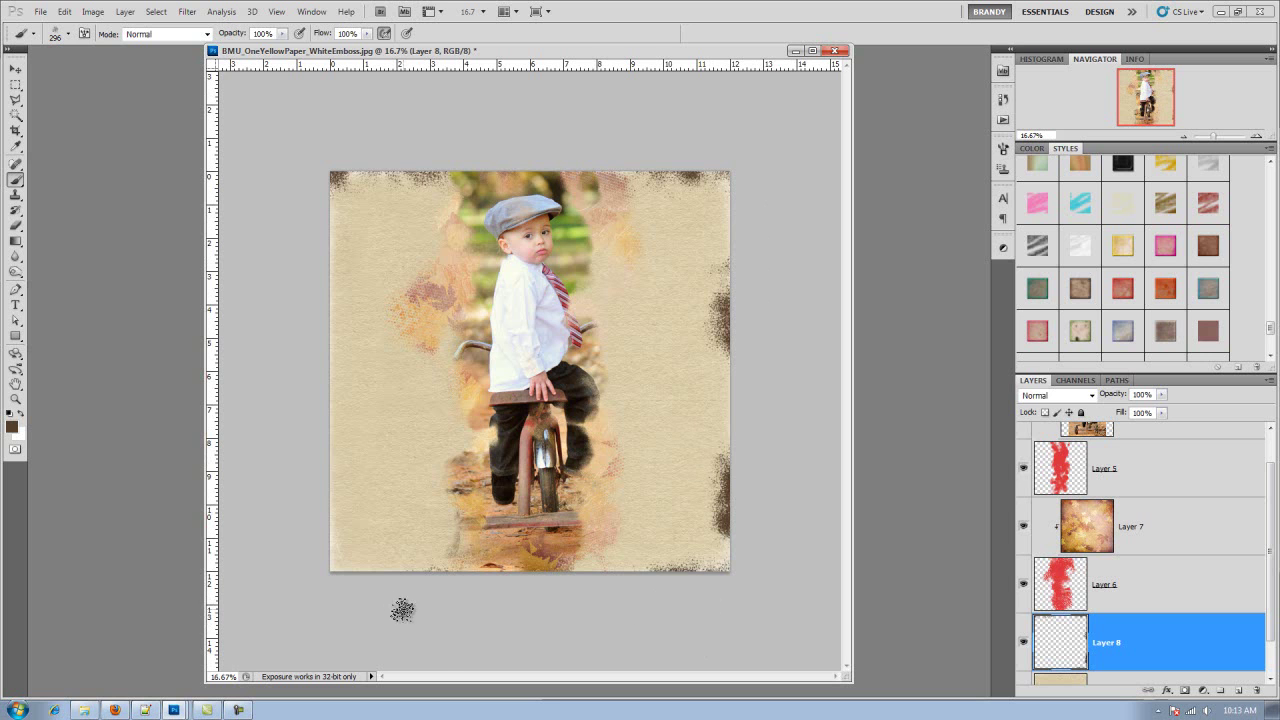
click(345, 607)
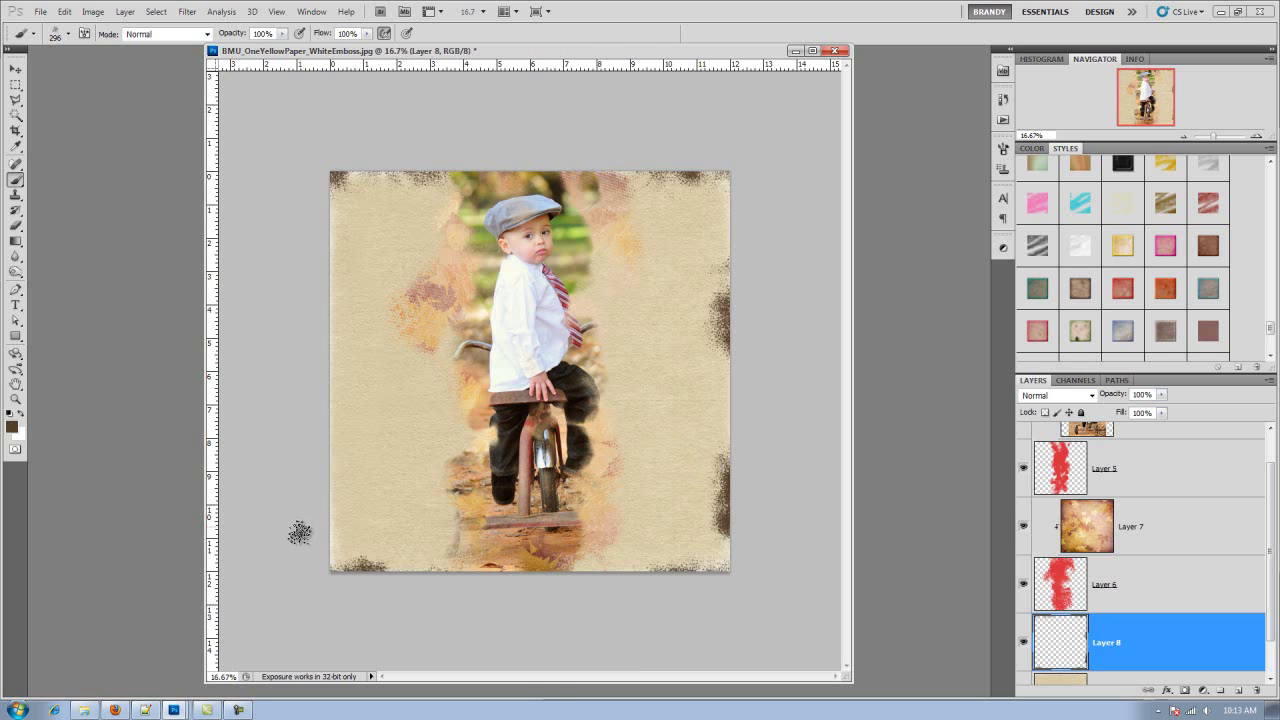
mouse_move(297, 520)
mouse_down()
mouse_move(302, 200)
mouse_move(297, 450)
mouse_up()
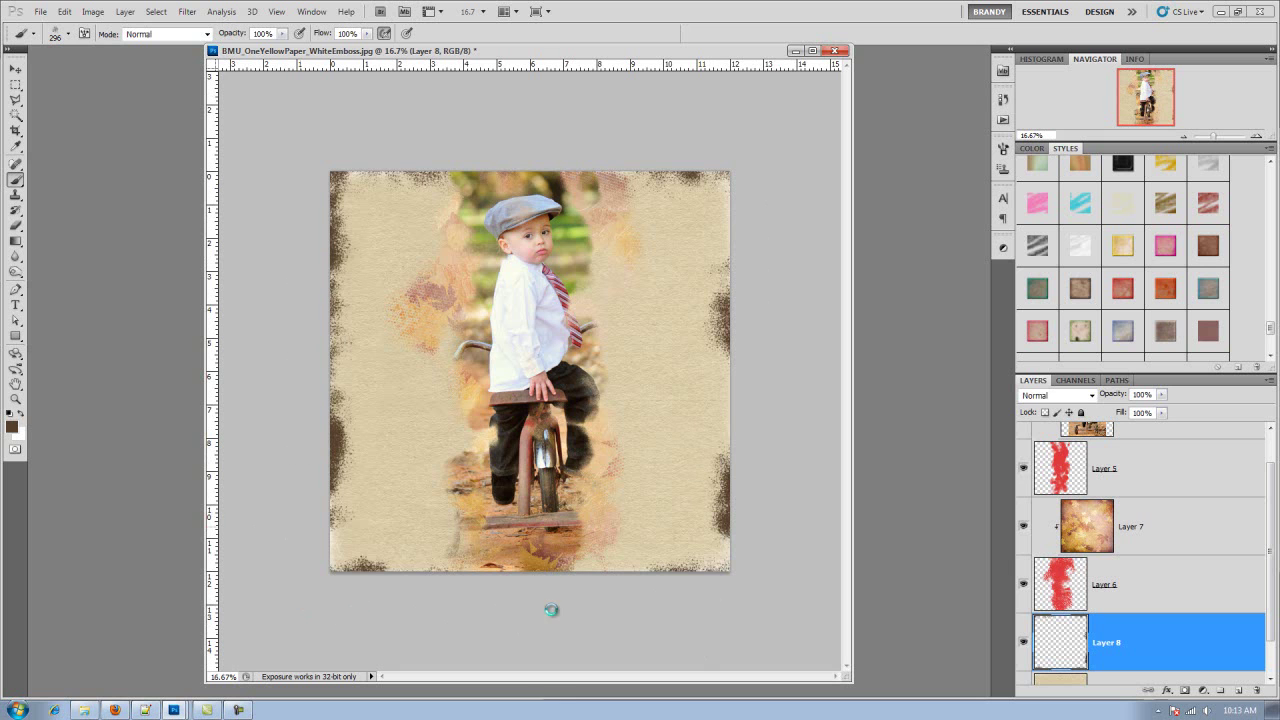
drag(574, 587, 612, 578)
mouse_move(447, 195)
mouse_down()
mouse_move(448, 264)
mouse_move(504, 378)
mouse_move(455, 366)
mouse_move(505, 540)
mouse_up()
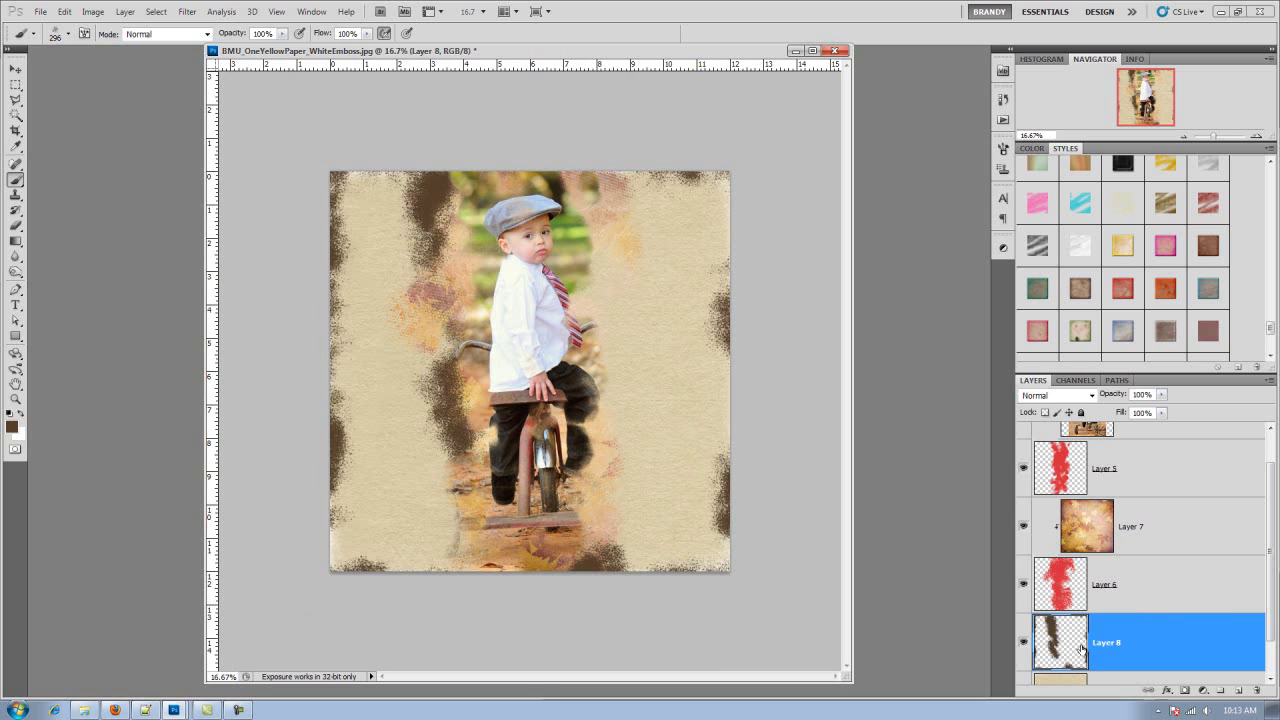
- Set Layer 8's blend mode to Overlay and toggle its visibility to compare
click(1090, 396)
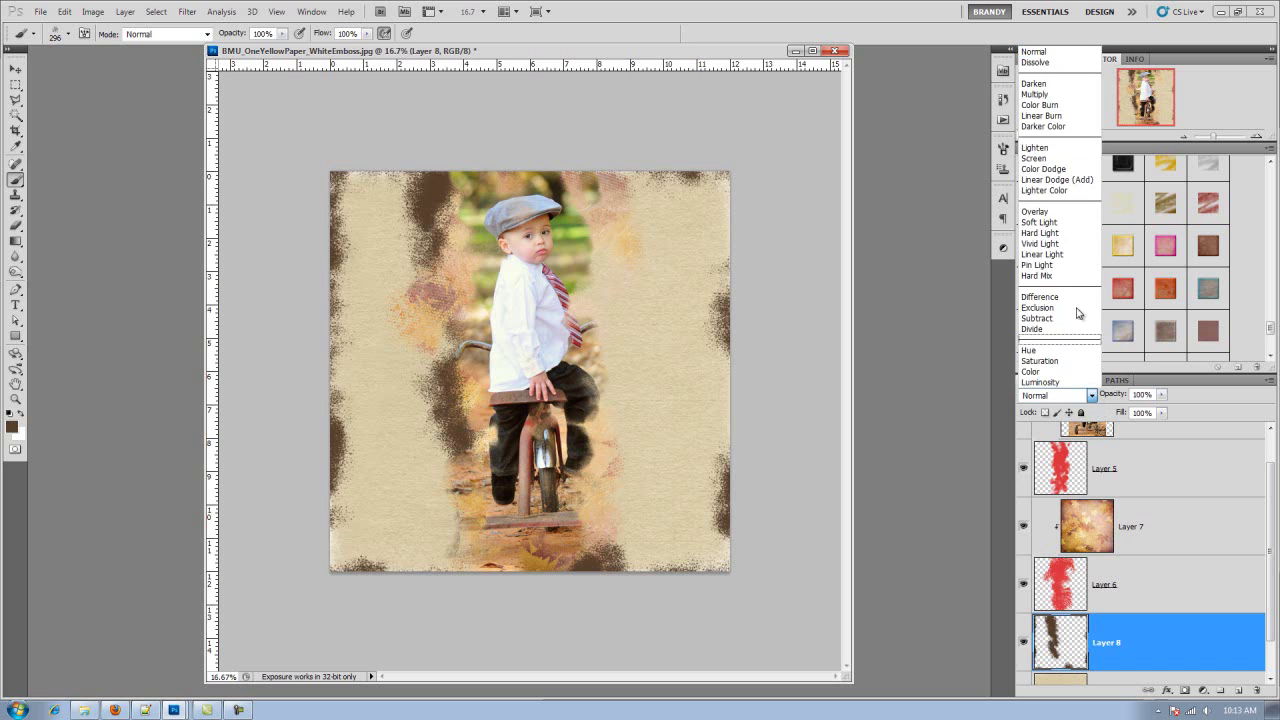
click(1056, 214)
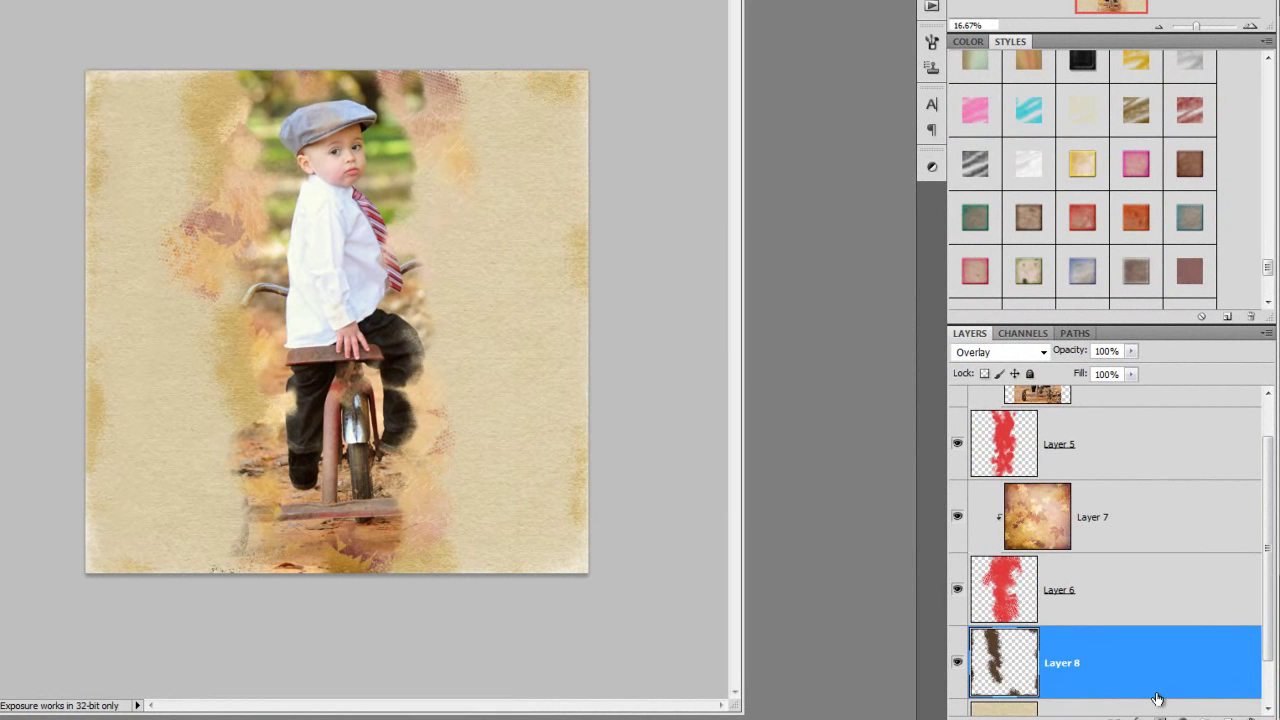
click(957, 663)
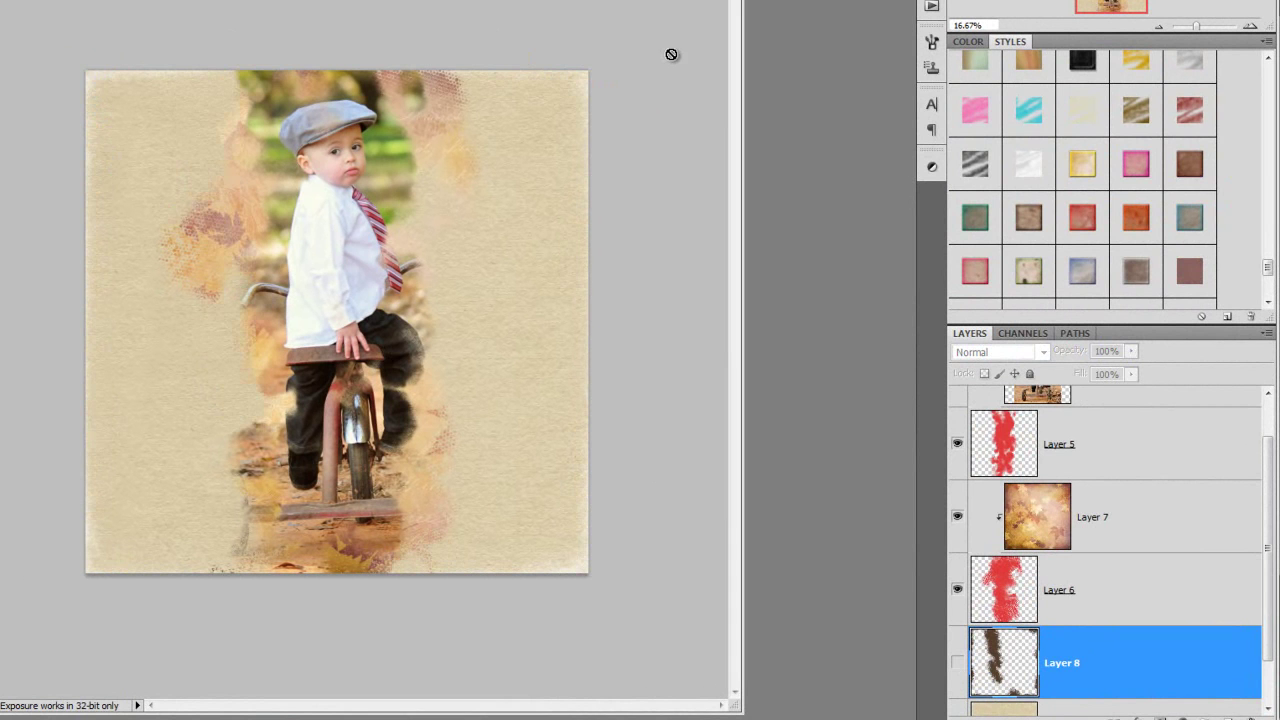
click(958, 665)
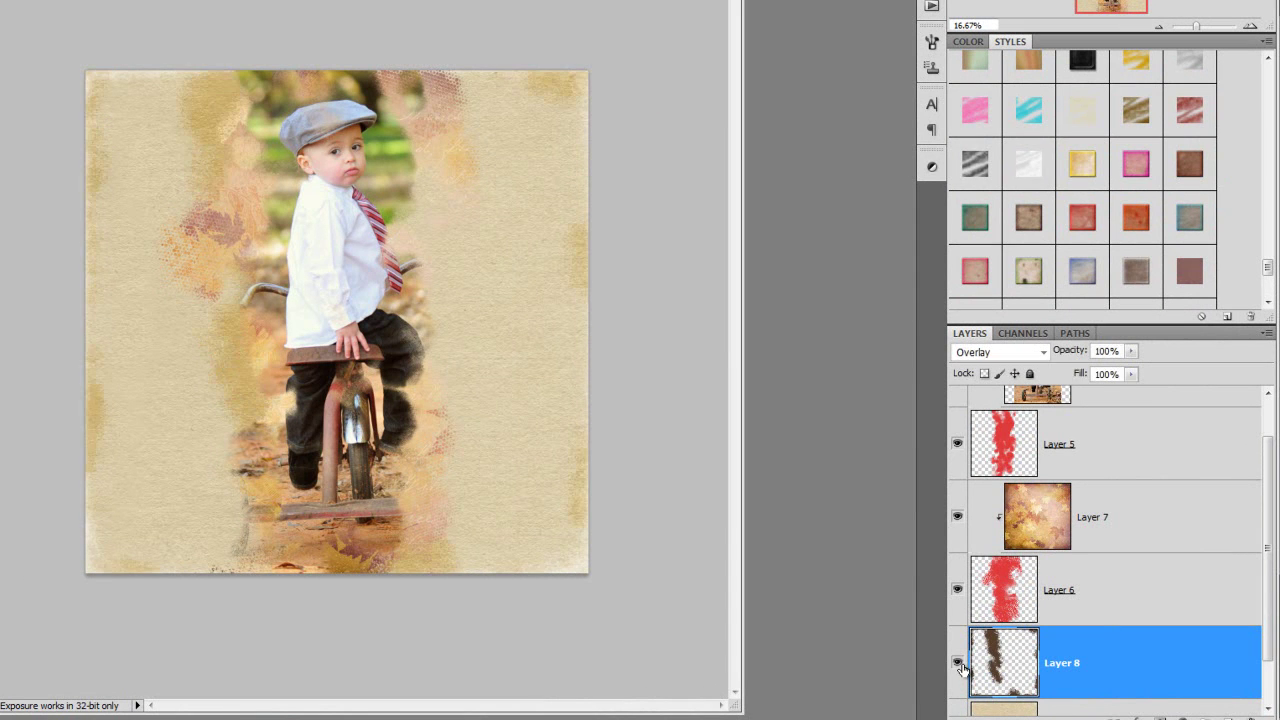
- Paint one more grunge streak at the lower left and lower Layer 8's opacity to 48%
mouse_move(235, 431)
mouse_down()
mouse_move(214, 459)
mouse_move(239, 483)
mouse_move(221, 509)
mouse_move(231, 542)
mouse_move(210, 574)
mouse_up()
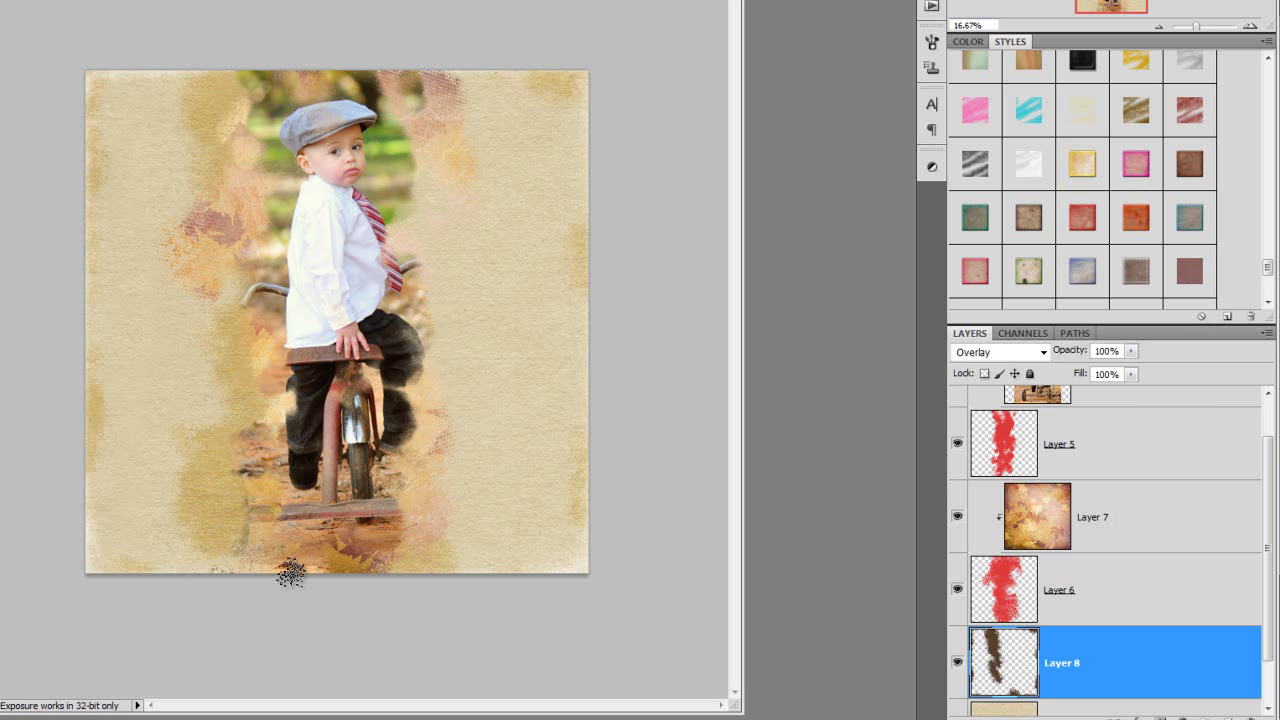
click(1131, 351)
drag(1116, 375, 1088, 373)
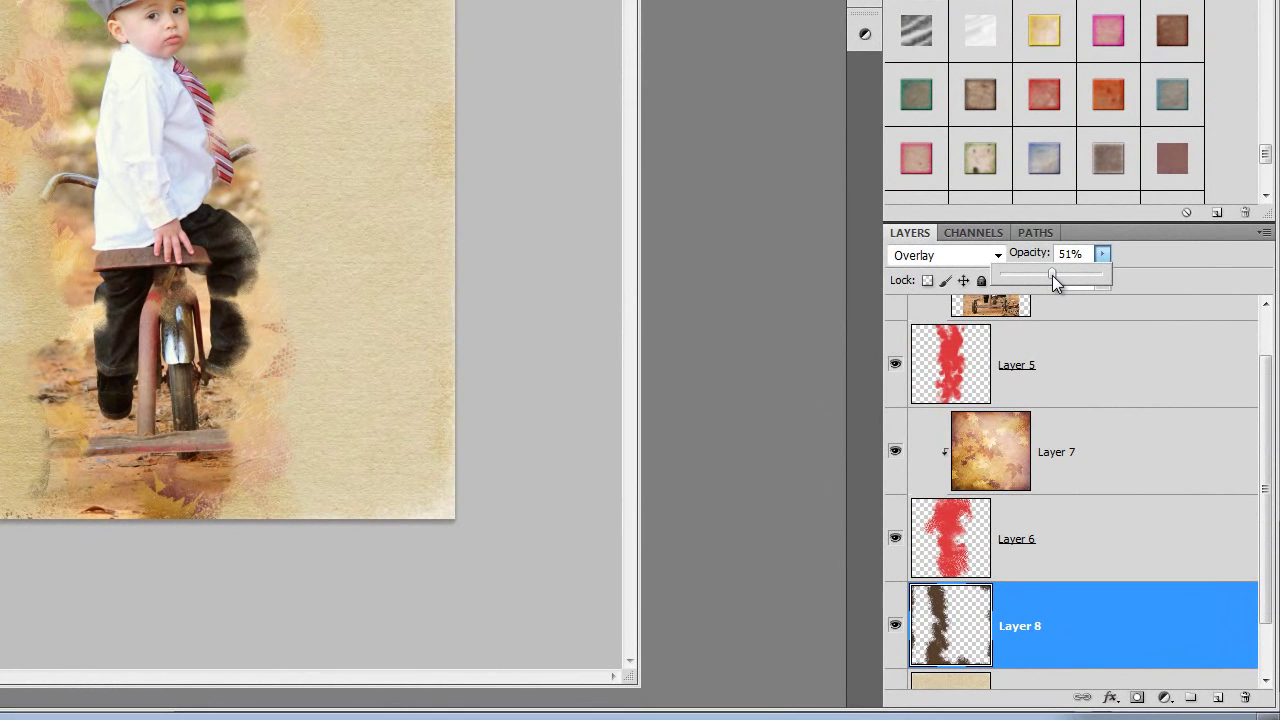
drag(1056, 283, 1052, 283)
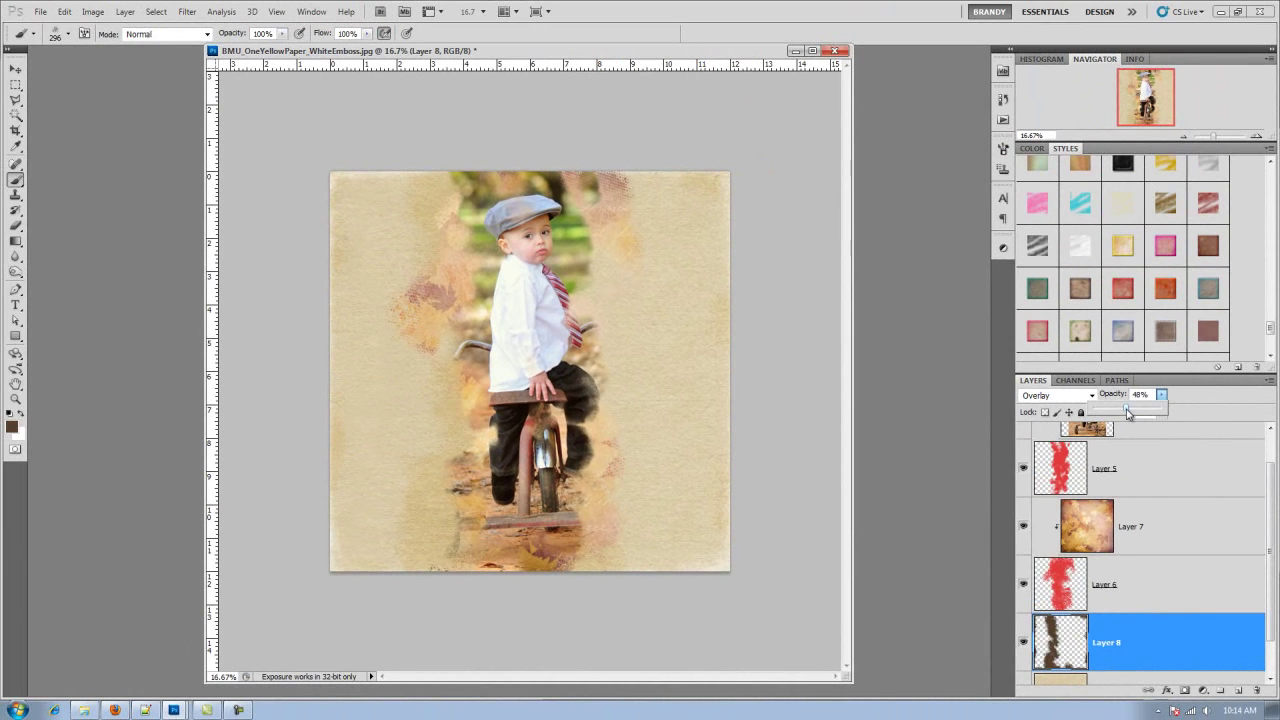
- Select the boy photo Layer 4 and add a new empty layer above it
drag(1270, 535, 1272, 505)
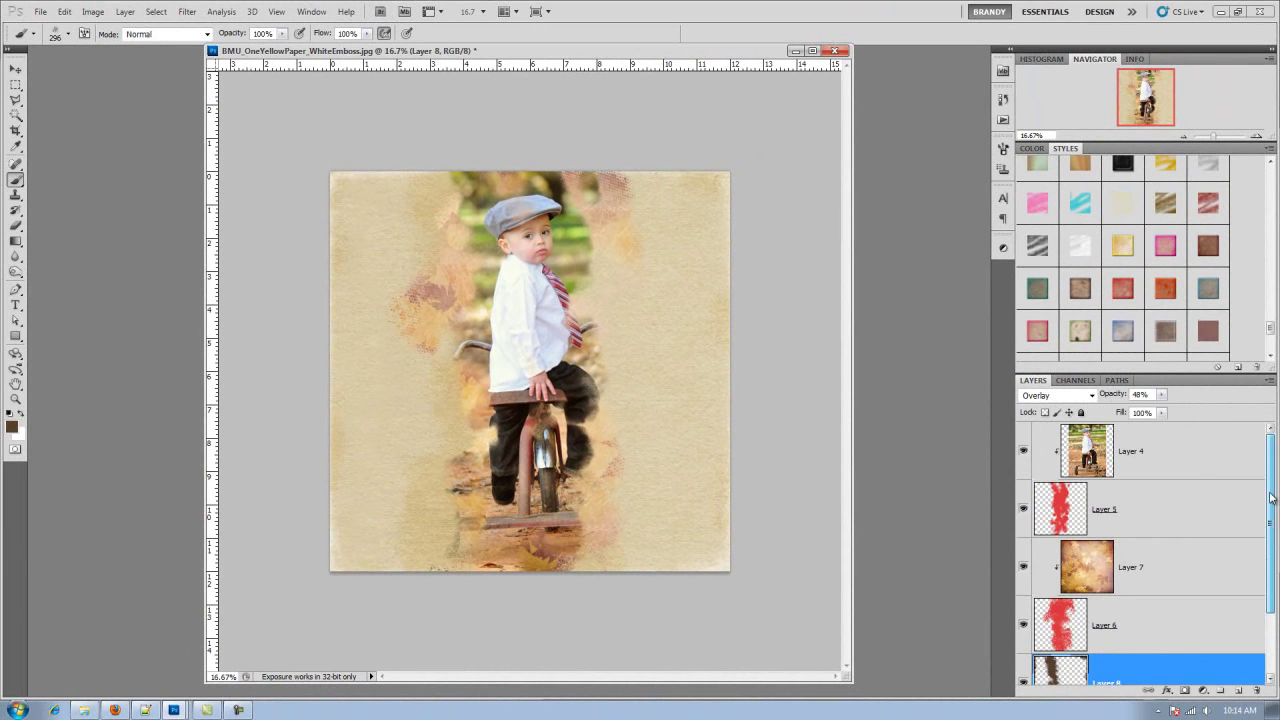
click(1197, 456)
click(1239, 690)
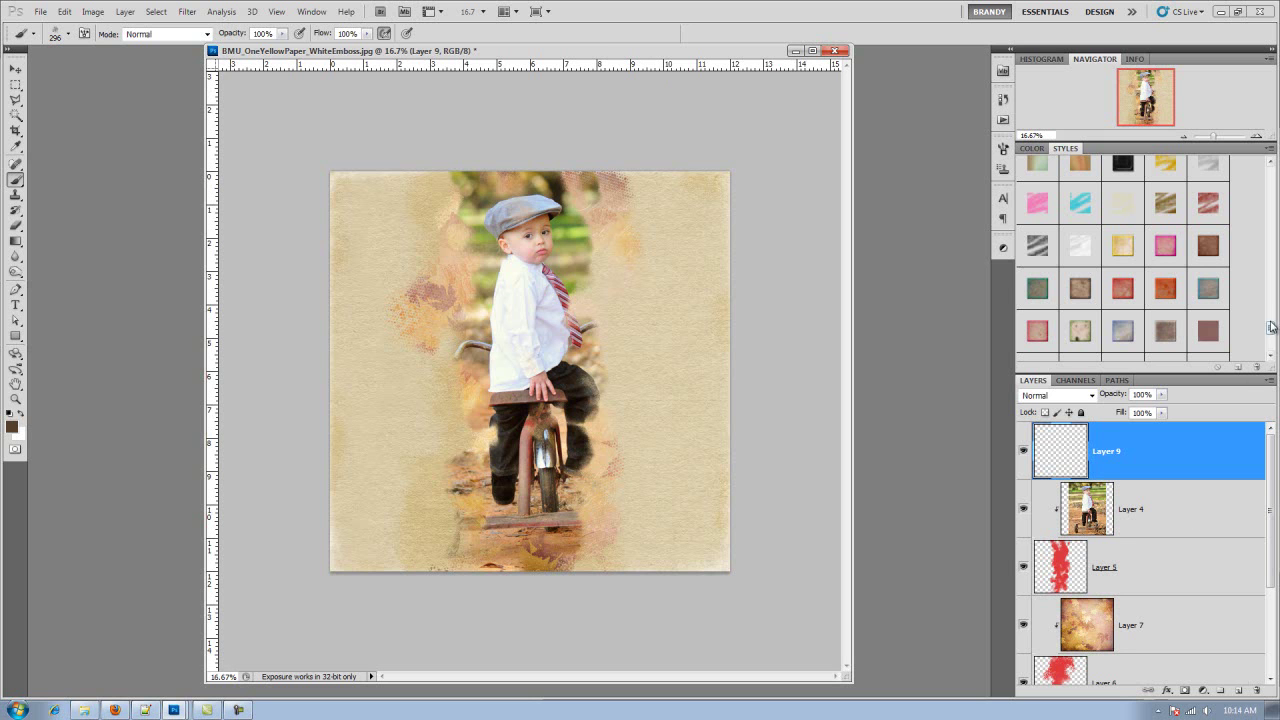
- Apply the green damask pattern style from the Styles panel and check its name
drag(1271, 328, 1271, 342)
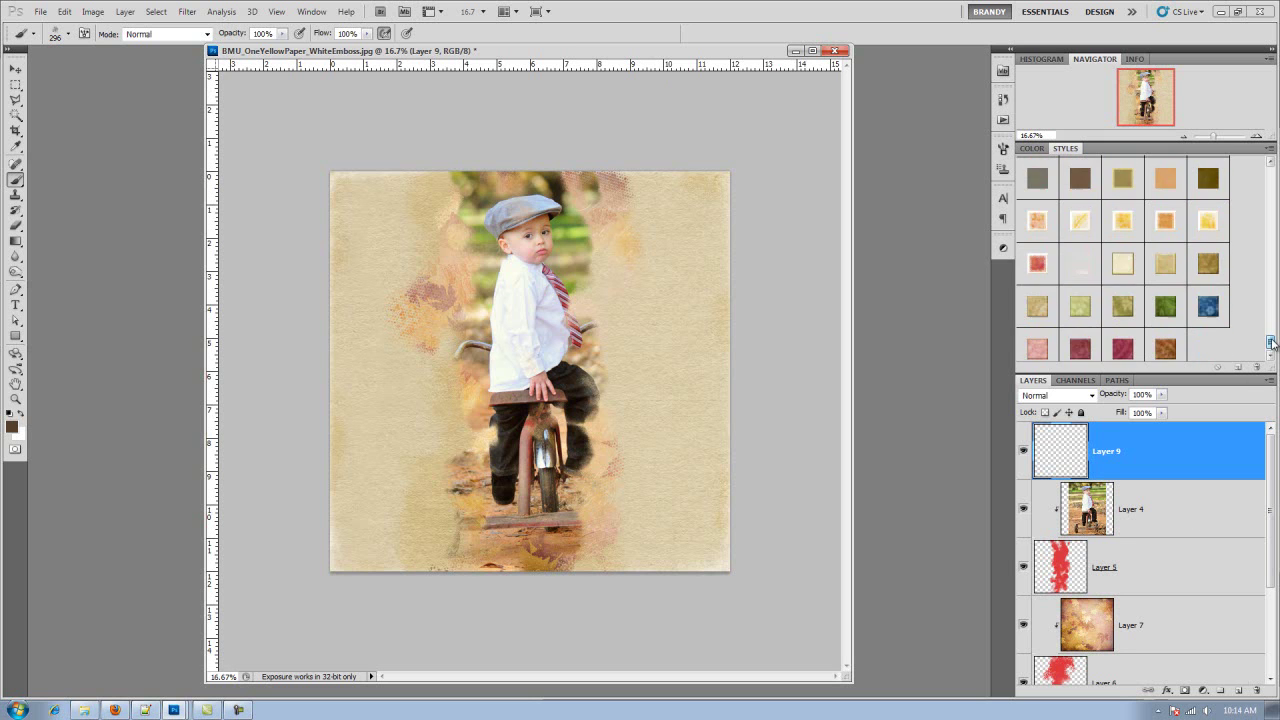
click(1119, 309)
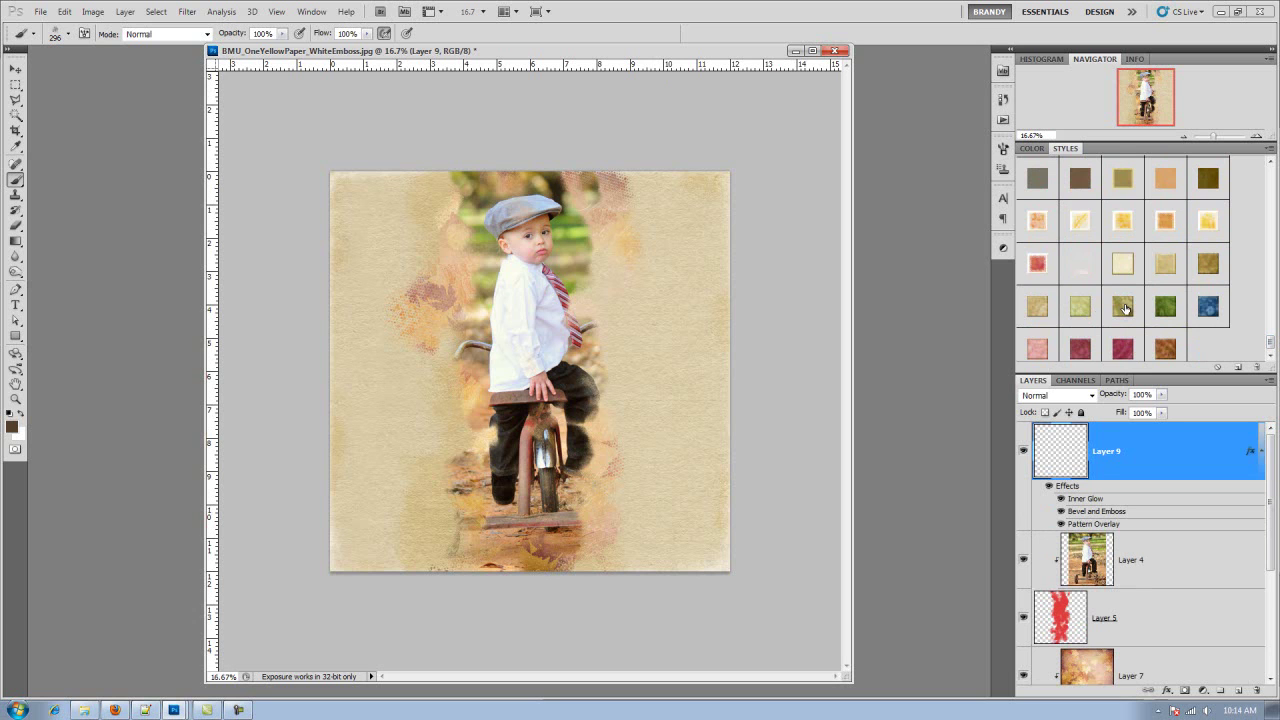
right_click(1127, 310)
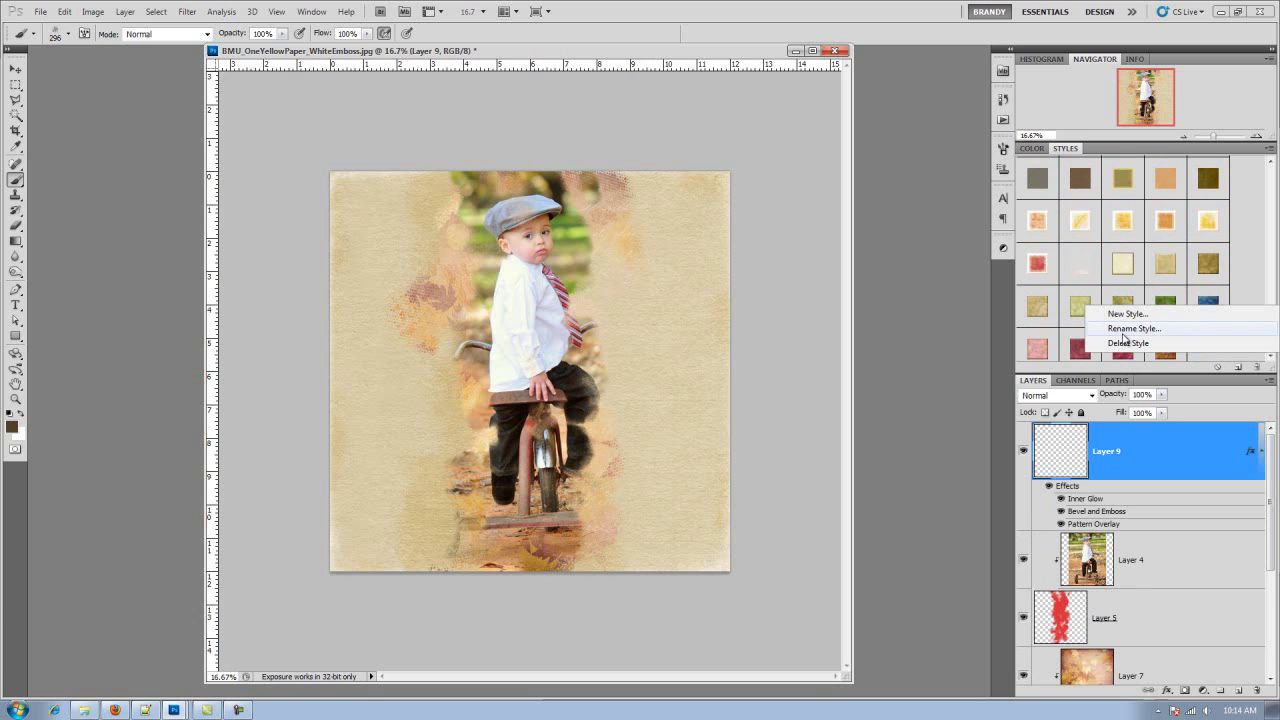
click(1124, 328)
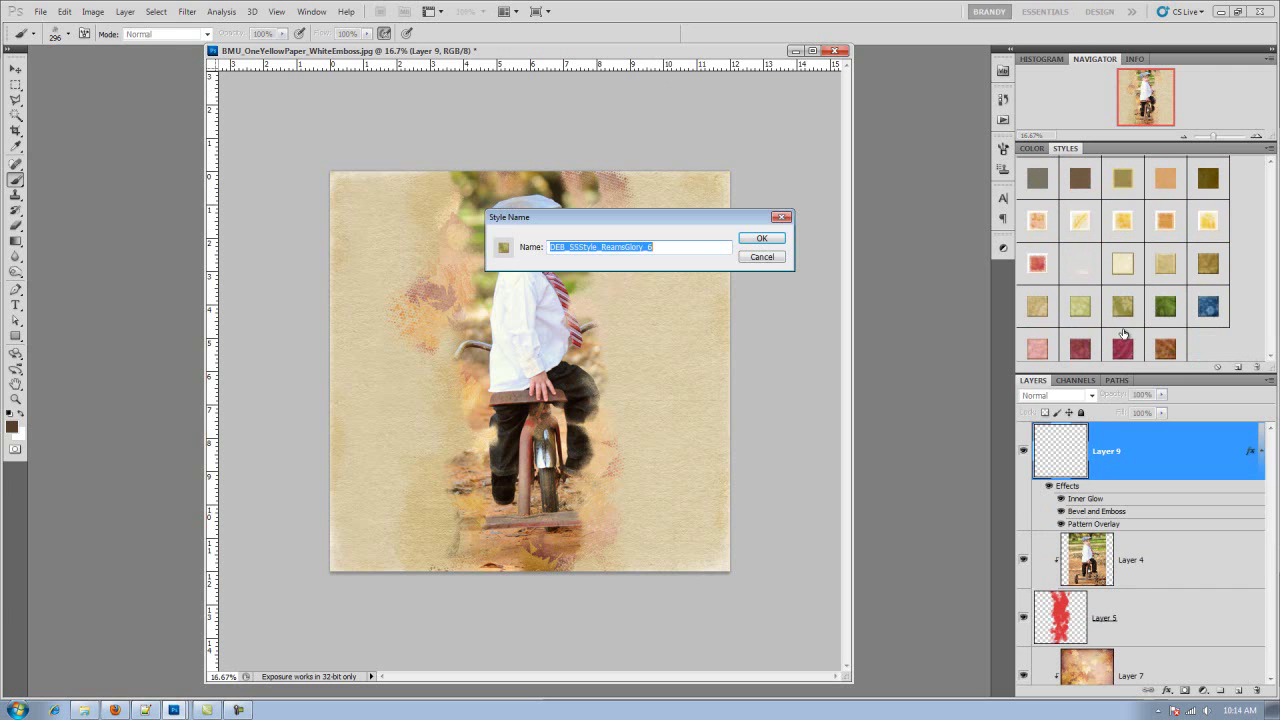
click(779, 234)
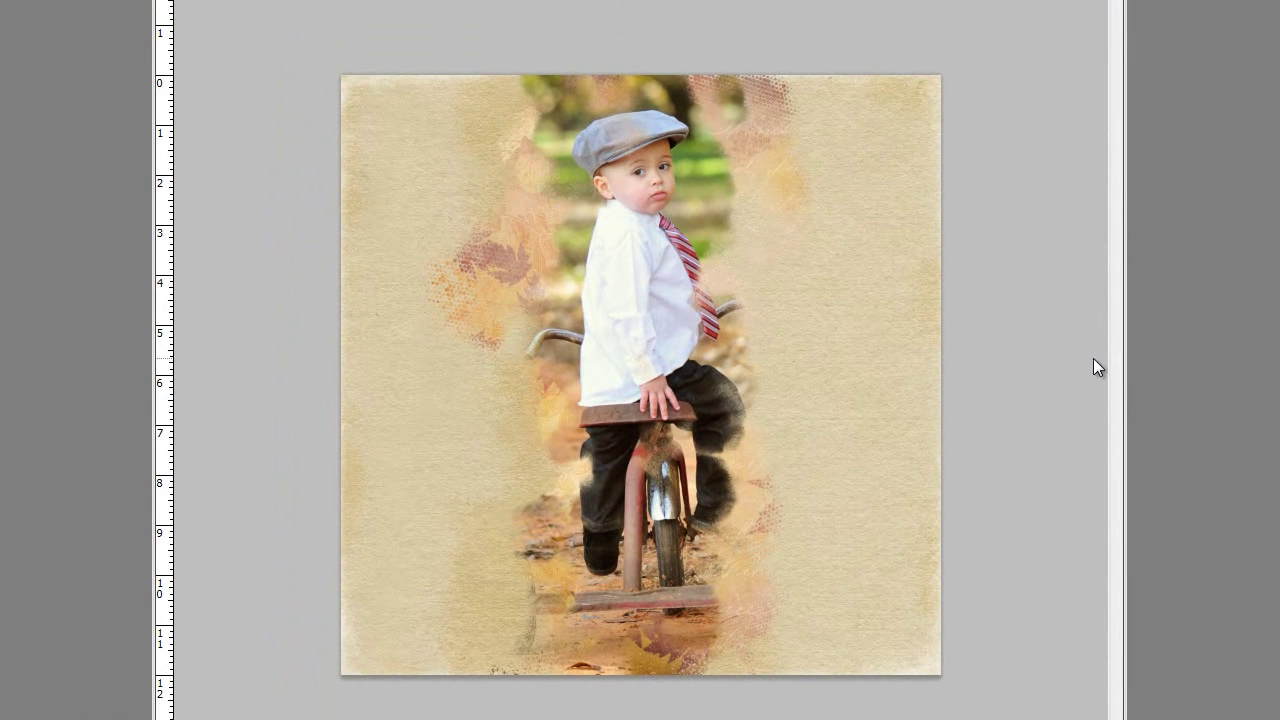
- Paint green damask at the photo's top left, left strip and bottom centre, hiding inner glow and bevel
click(517, 126)
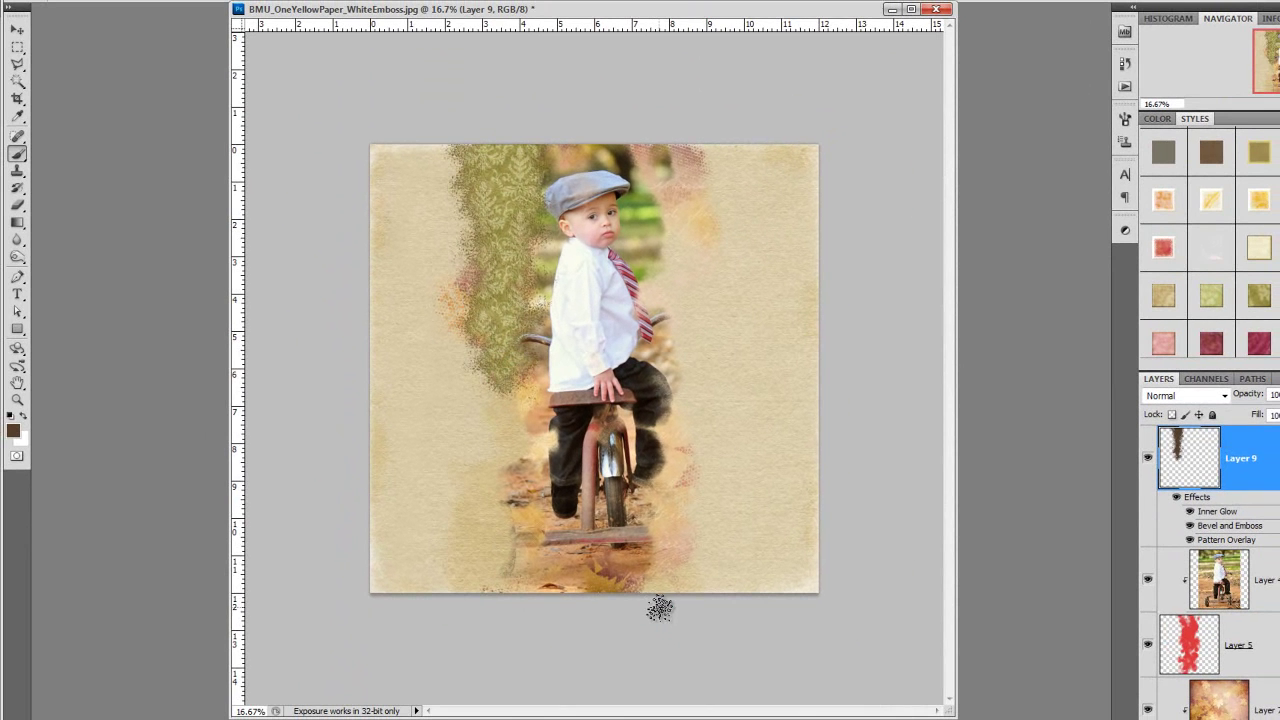
click(732, 687)
mouse_move(663, 603)
mouse_down()
mouse_move(630, 557)
mouse_move(703, 573)
mouse_move(692, 504)
mouse_up()
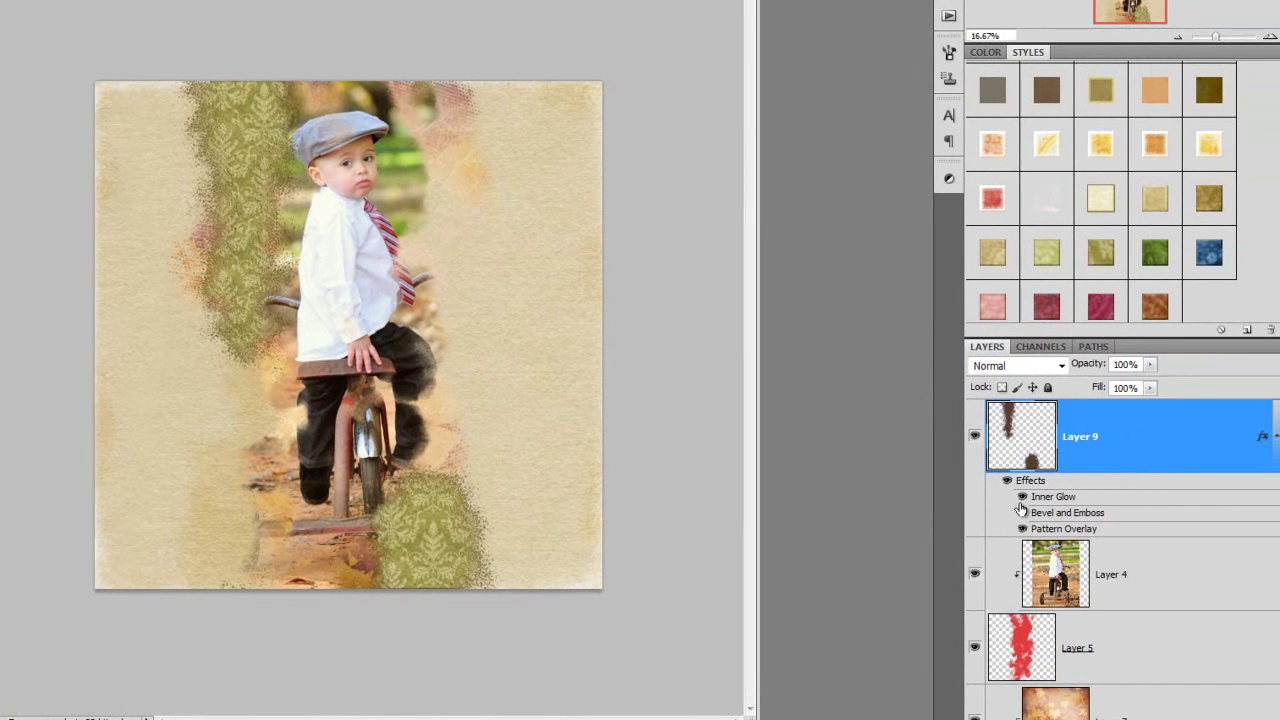
click(1022, 497)
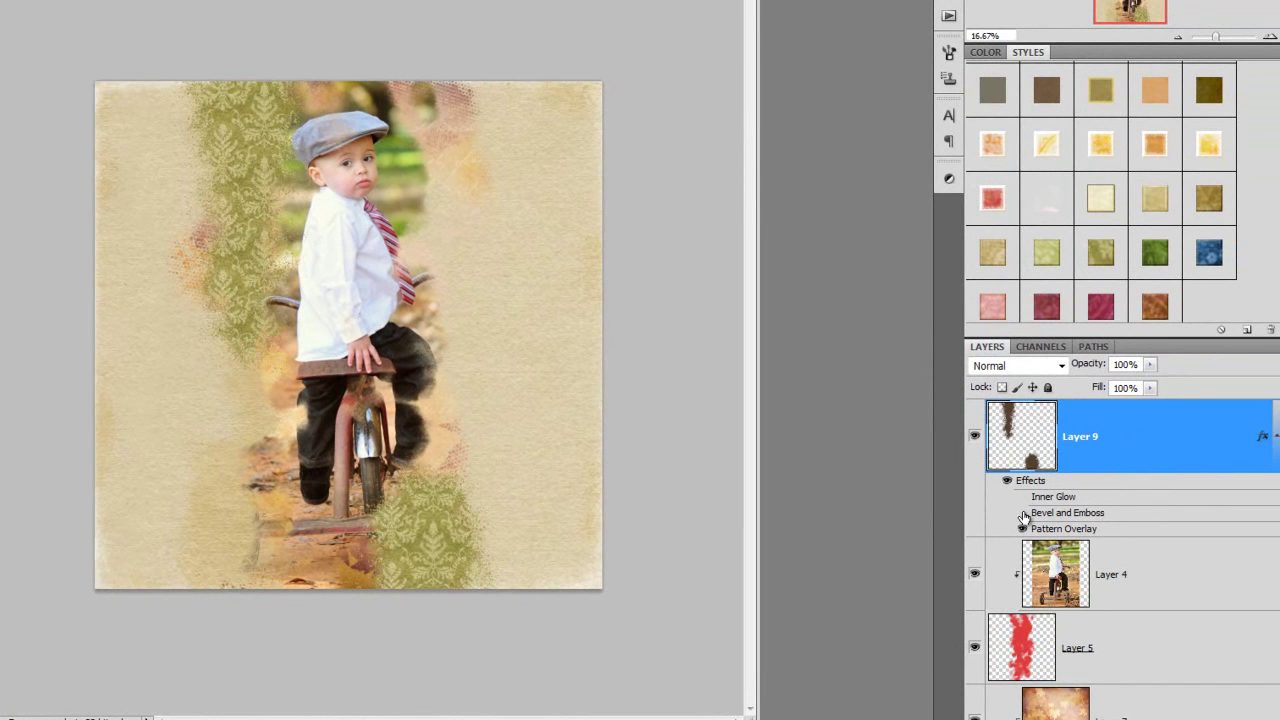
click(1022, 513)
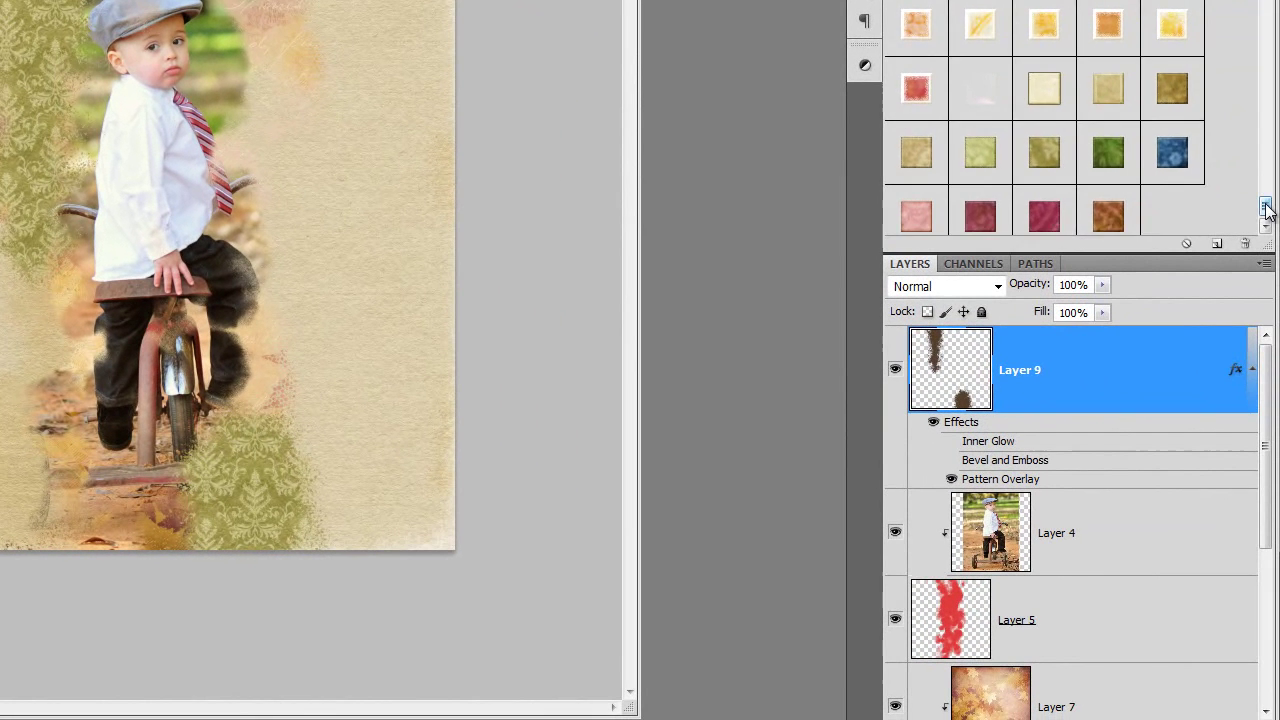
- Set Layer 9's opacity to 57%, reapply the damask style, and switch off inner glow and bevel
drag(1265, 207, 1266, 181)
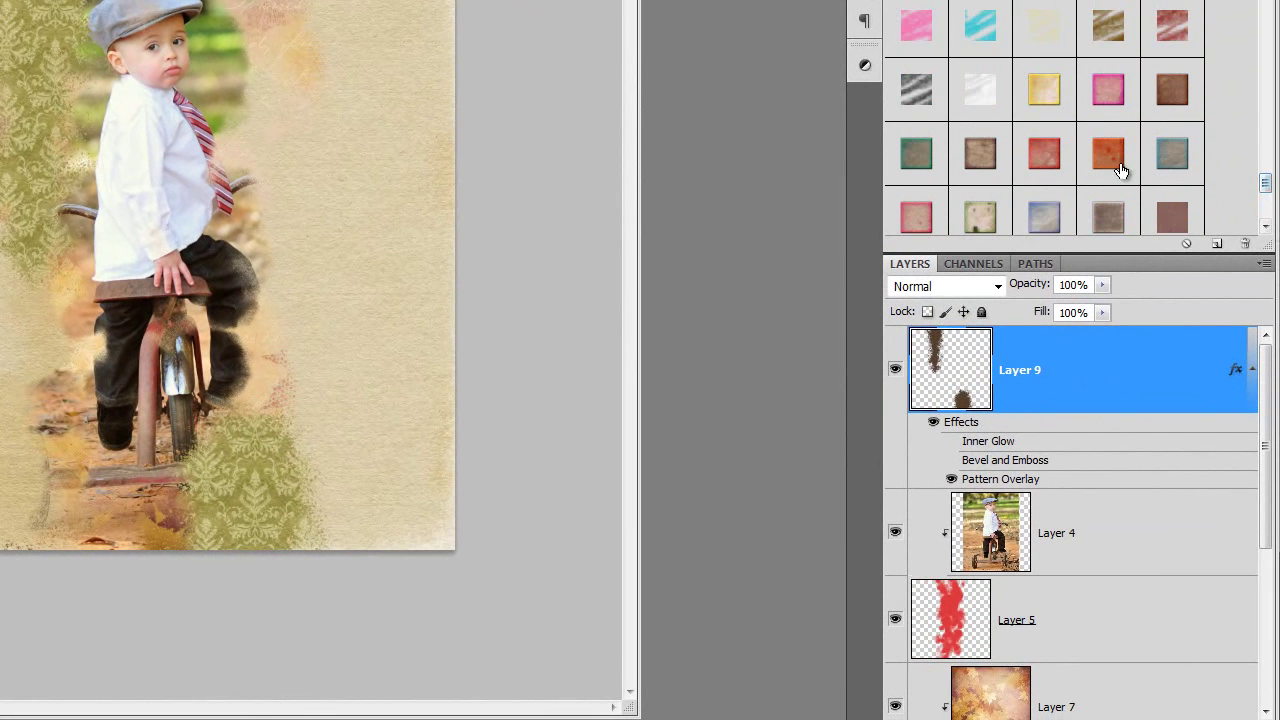
click(990, 93)
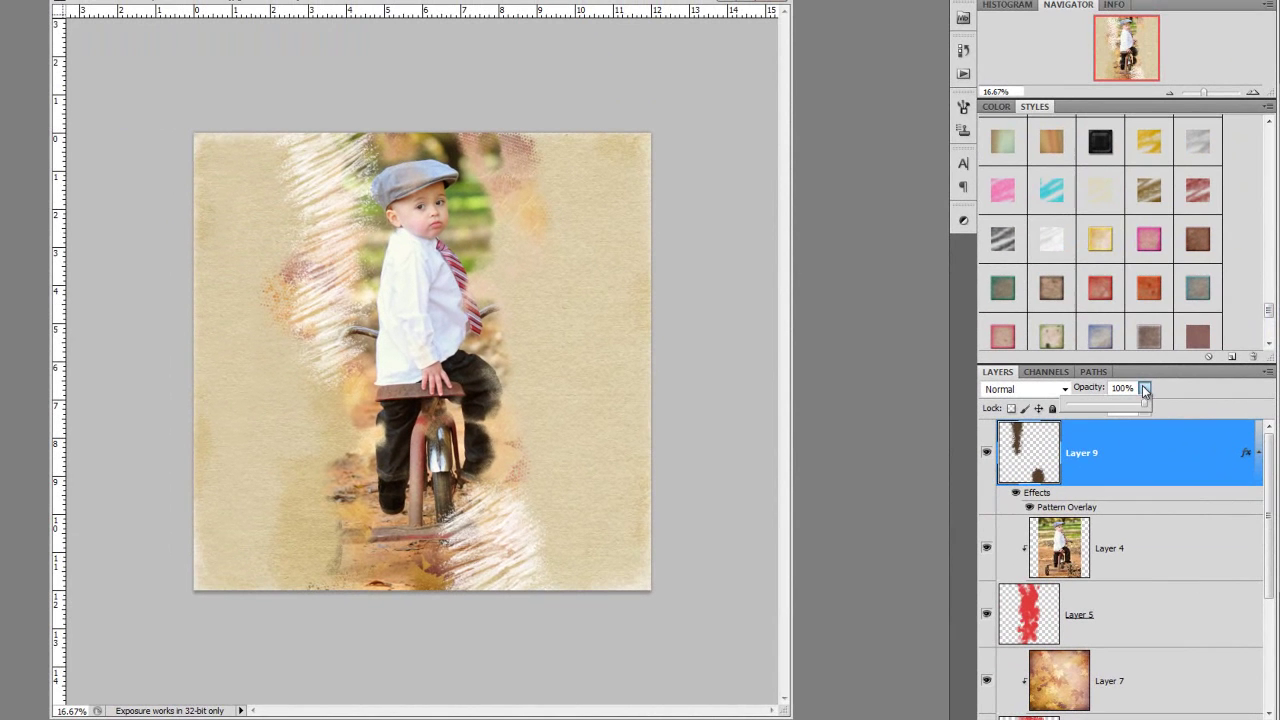
click(1102, 285)
drag(1107, 312, 1060, 312)
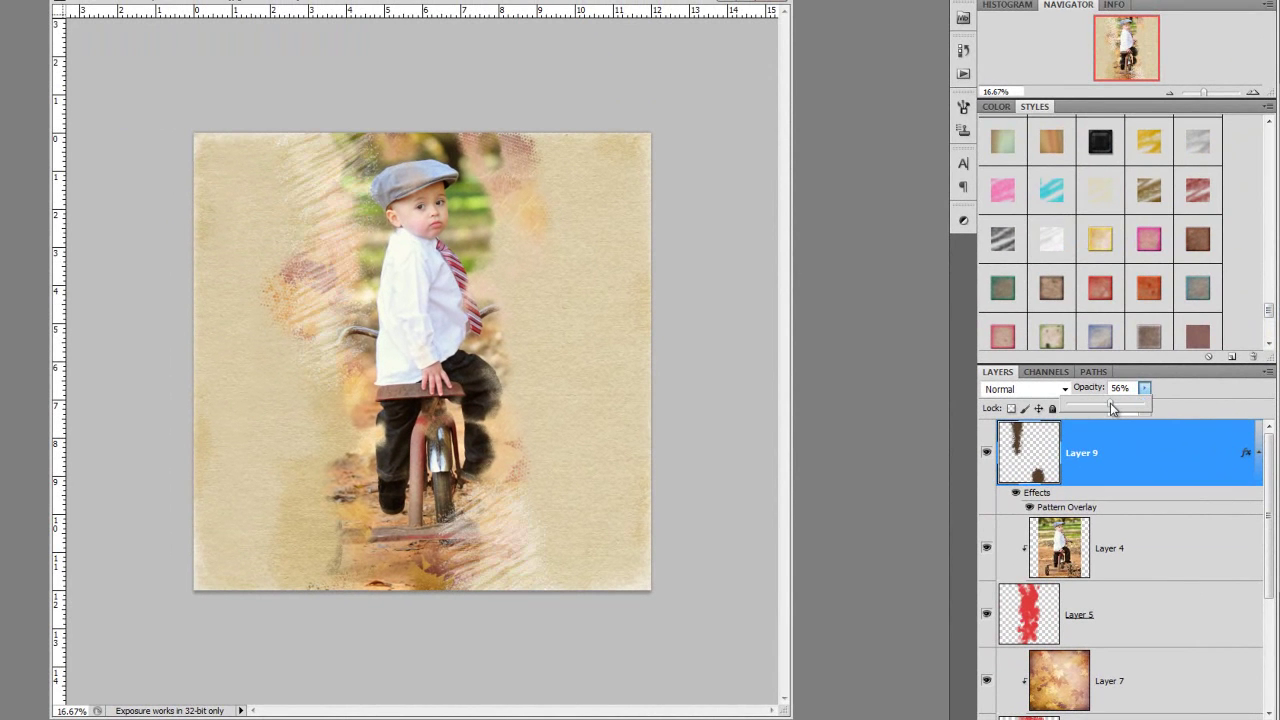
drag(1112, 408, 1114, 408)
click(1273, 318)
drag(1272, 320, 1272, 340)
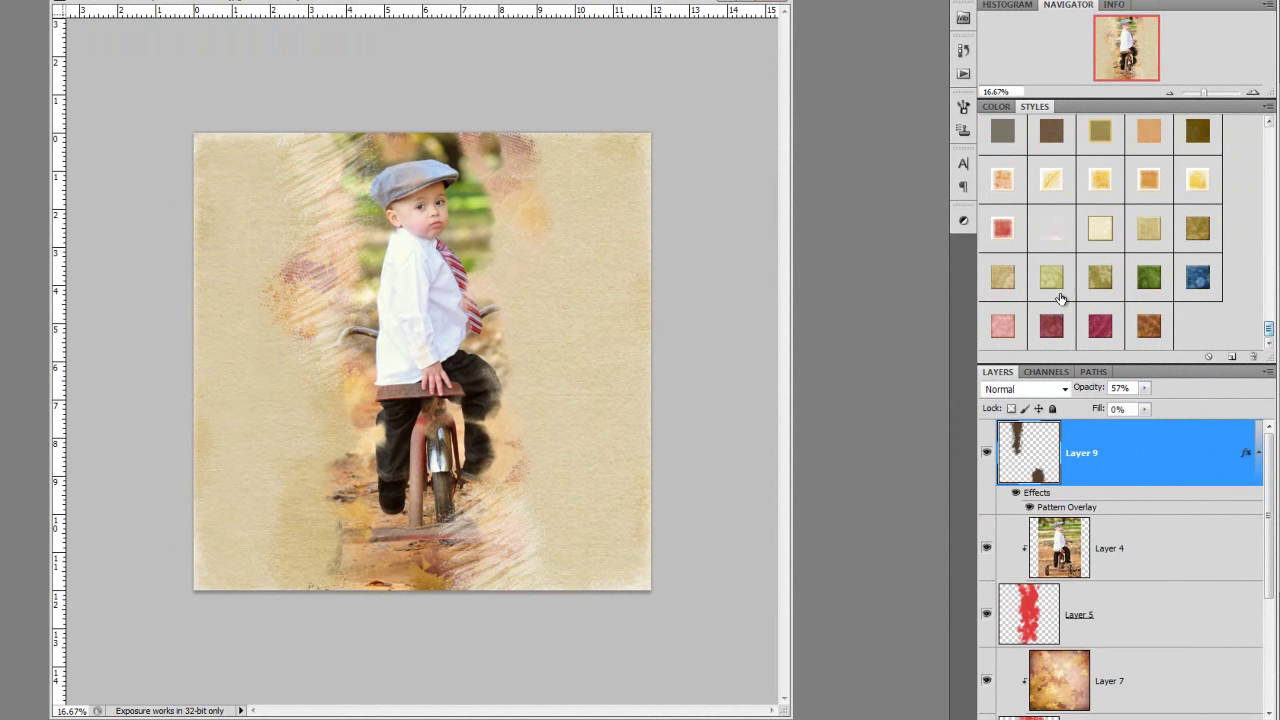
click(1097, 280)
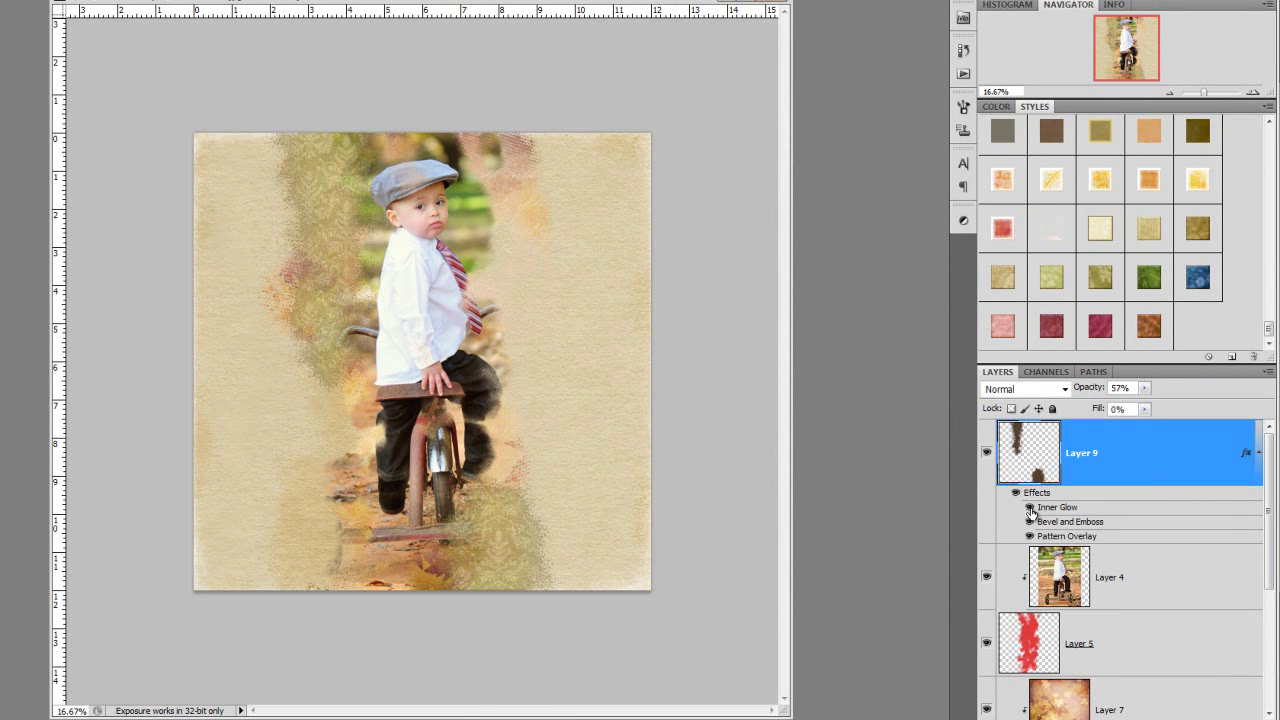
drag(1029, 507, 1029, 522)
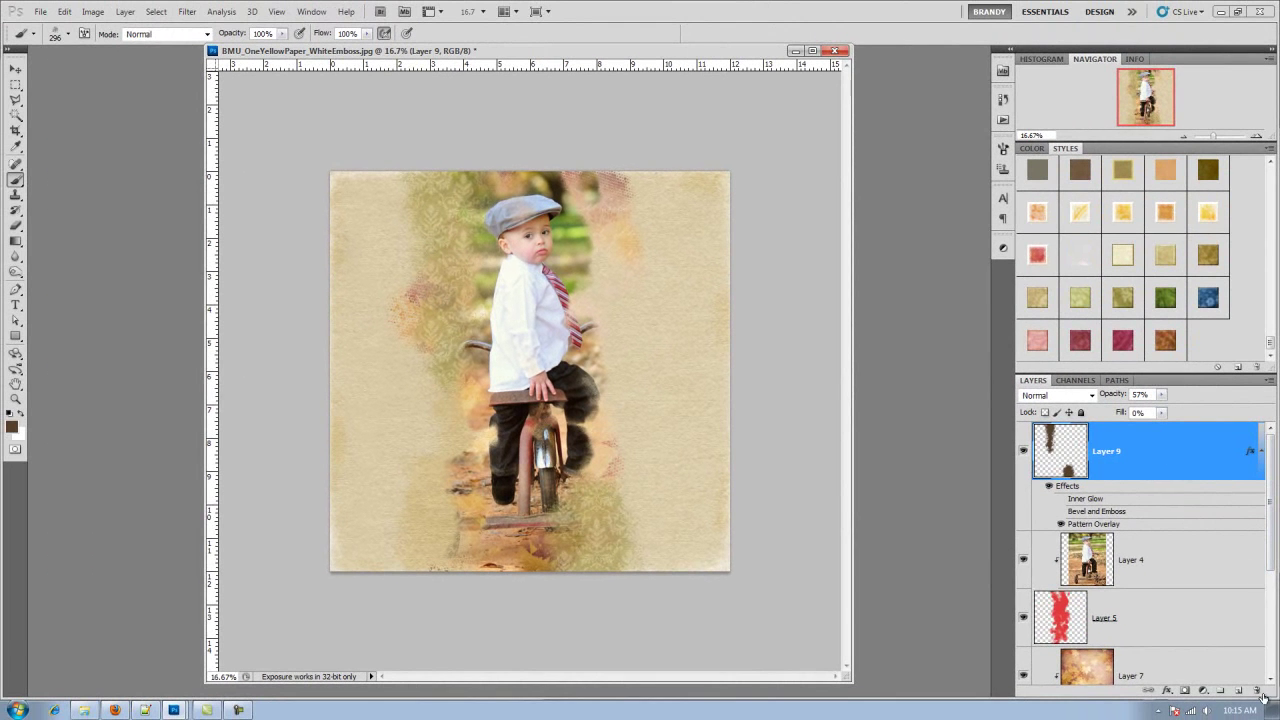
- Add Layer 10 and paint white over the boy and tricycle with a 1500-size cloud brush
click(1238, 691)
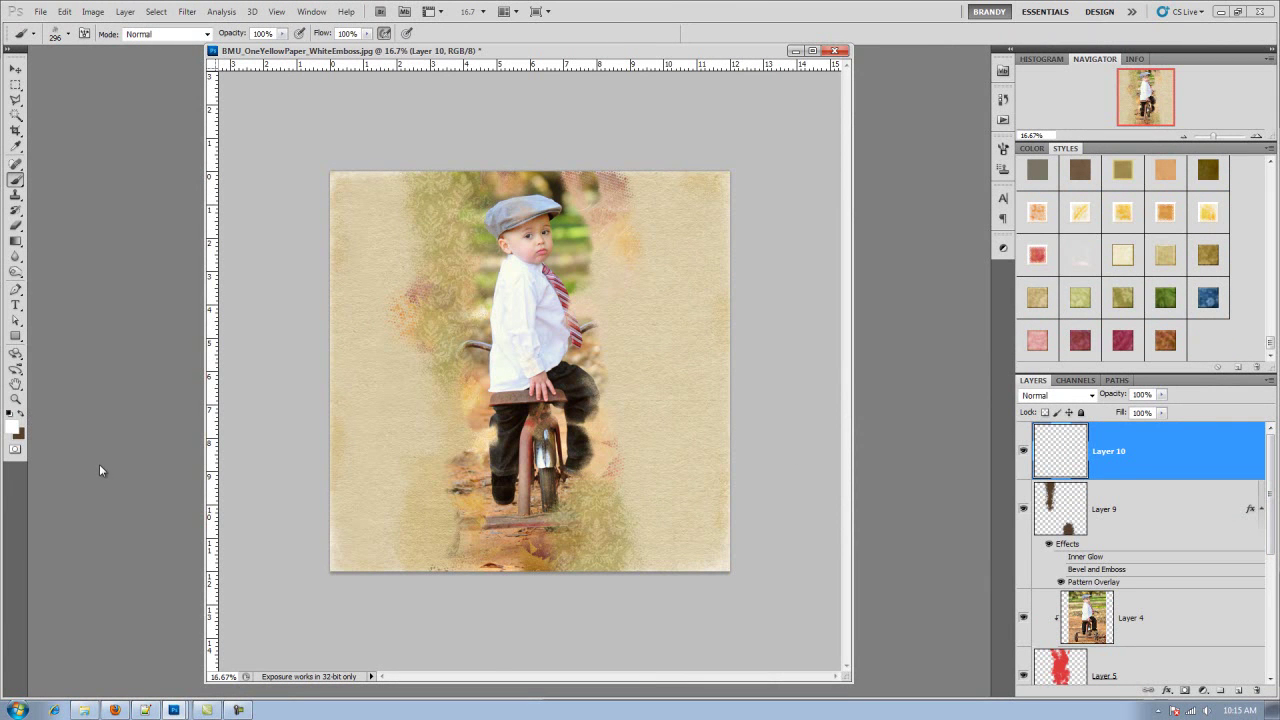
click(68, 34)
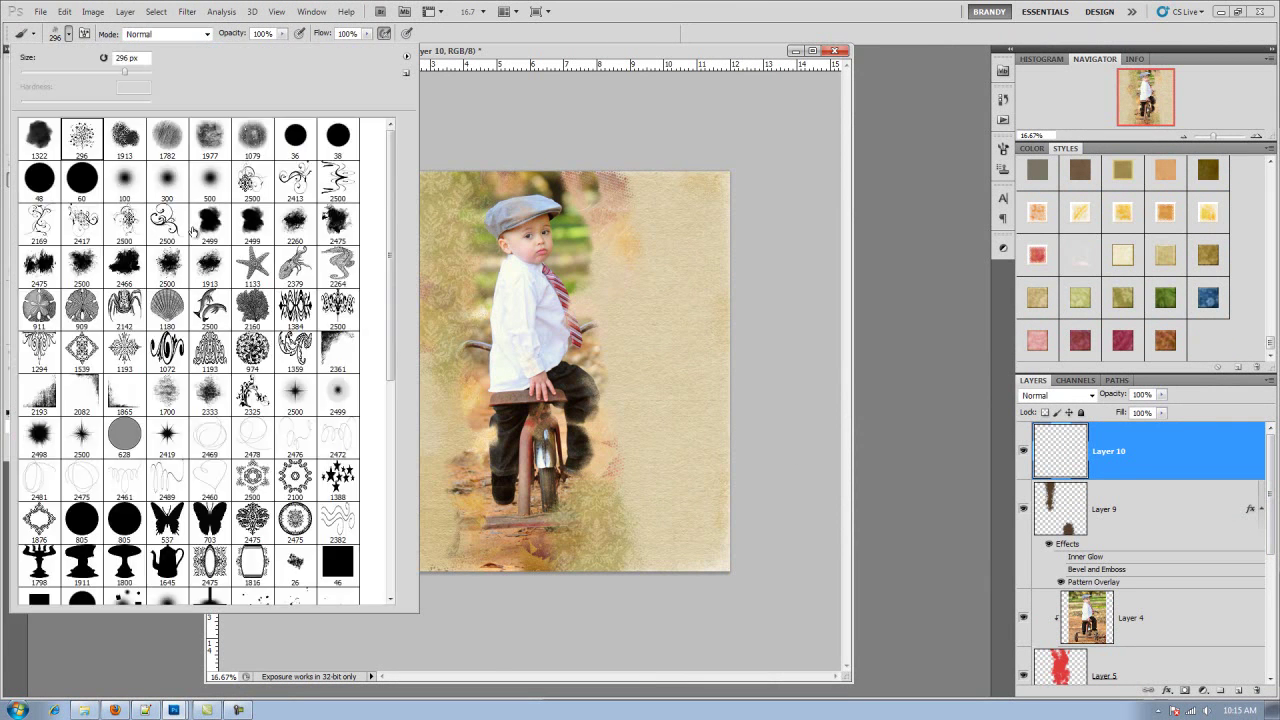
double_click(208, 143)
key(bracketleft)
key(bracketleft)
key(bracketleft)
key(bracketleft)
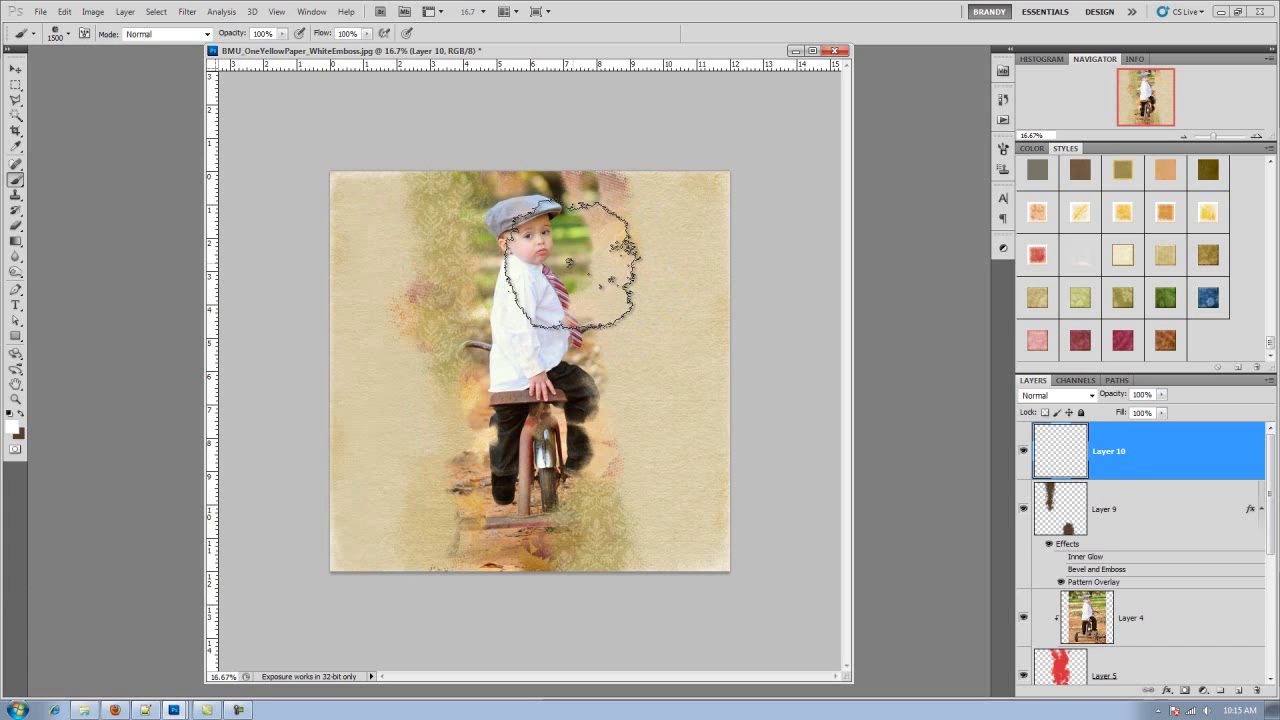
key(bracketleft)
mouse_move(537, 255)
mouse_down()
mouse_move(536, 371)
mouse_move(552, 311)
mouse_move(499, 371)
mouse_move(485, 565)
mouse_up()
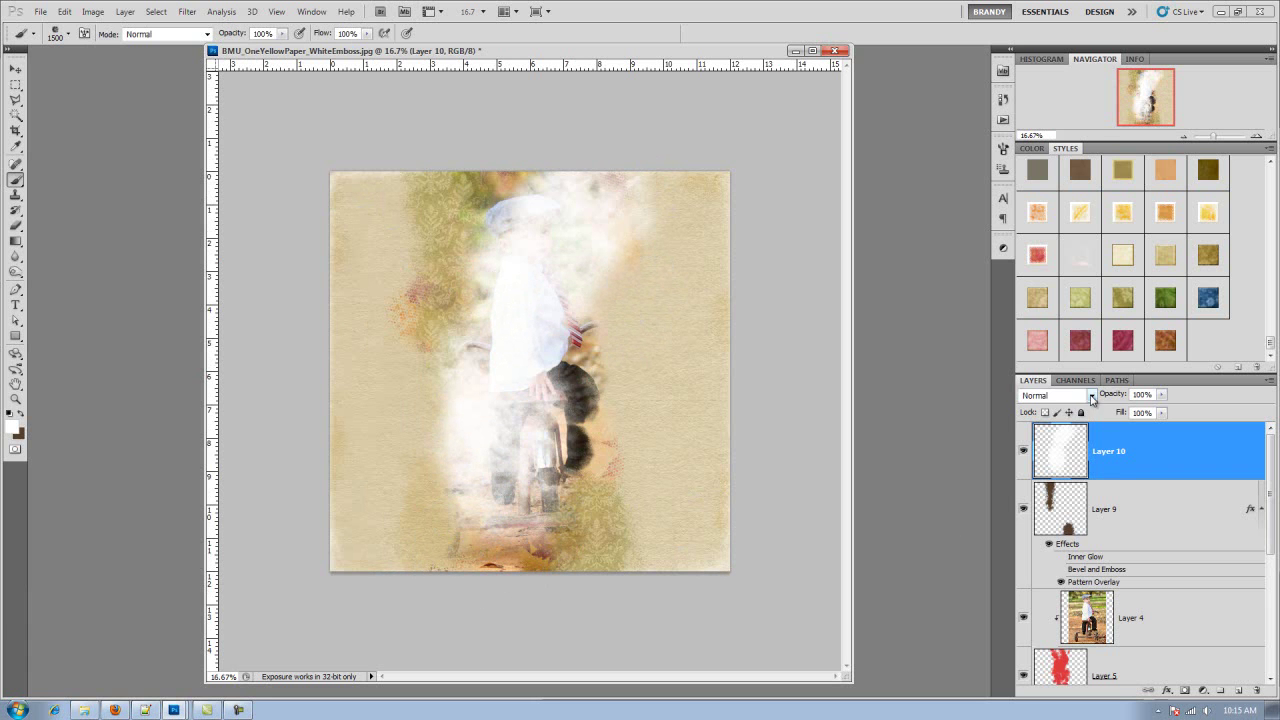
- Blend the white paint as Overlay at 43% opacity and lighten around the tricycle's base
click(1056, 395)
click(1066, 214)
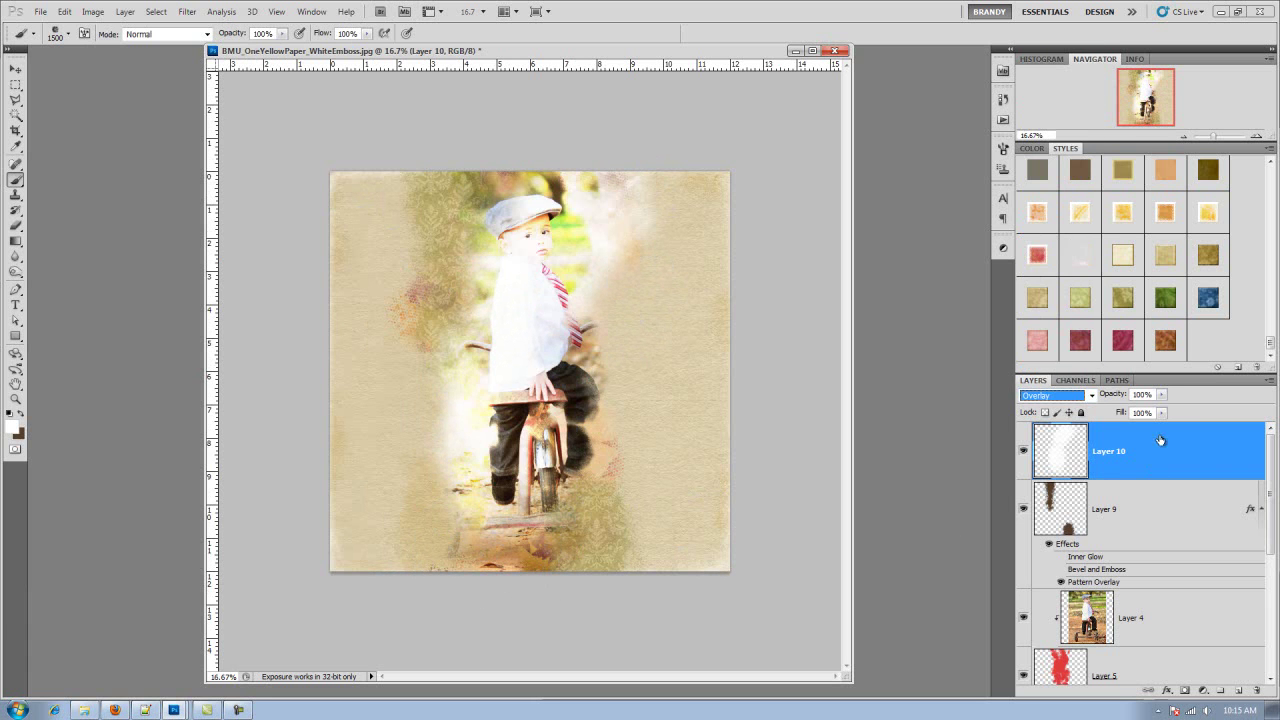
click(1161, 394)
drag(1160, 412, 1122, 412)
mouse_move(545, 440)
mouse_down()
mouse_move(612, 480)
mouse_move(500, 470)
mouse_up()
drag(558, 508, 556, 548)
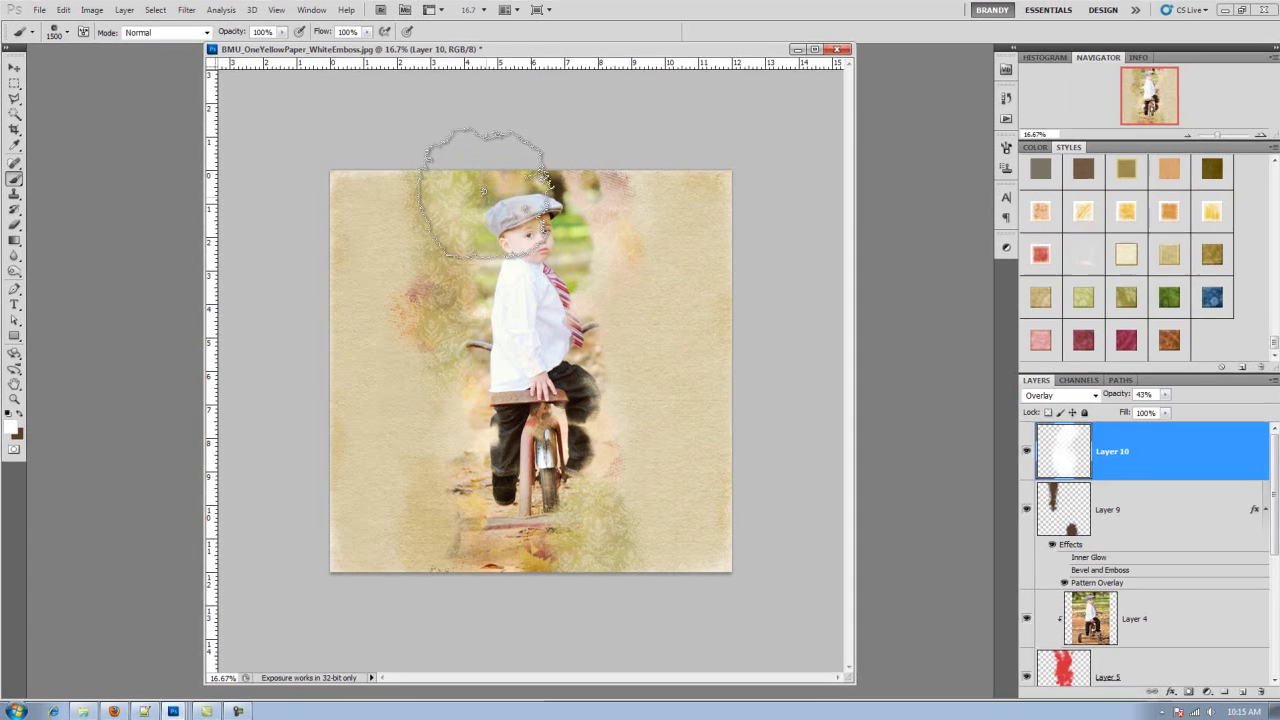